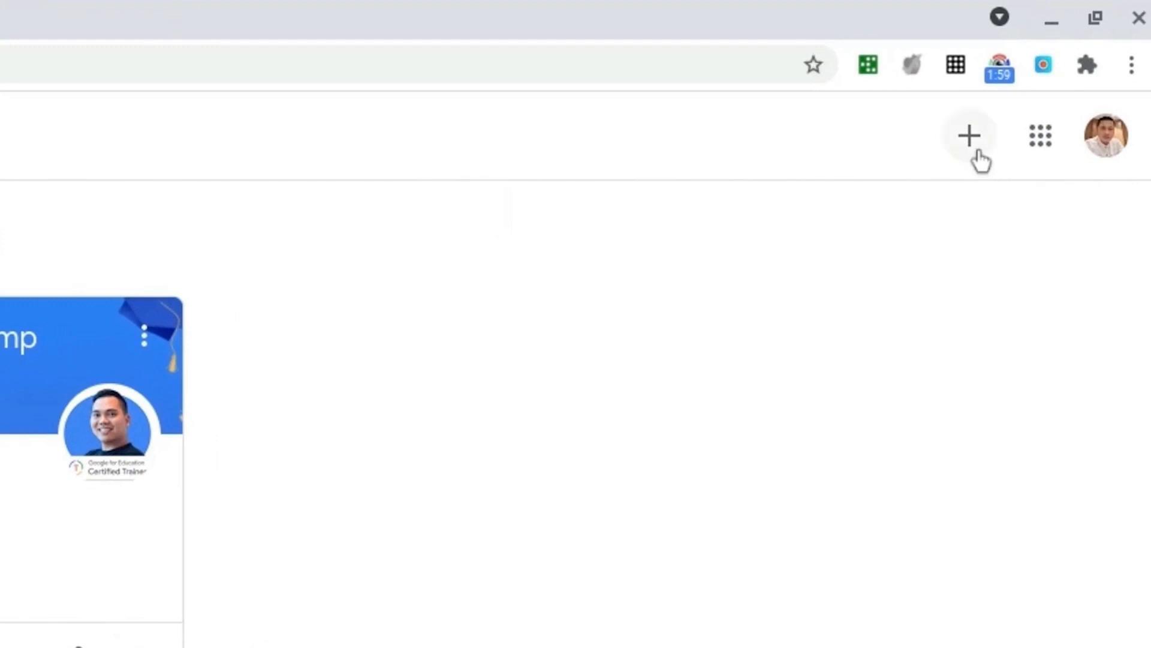
Join the Bimtek class by entering its class code, then go back to the home class list.
left_click(976, 152)
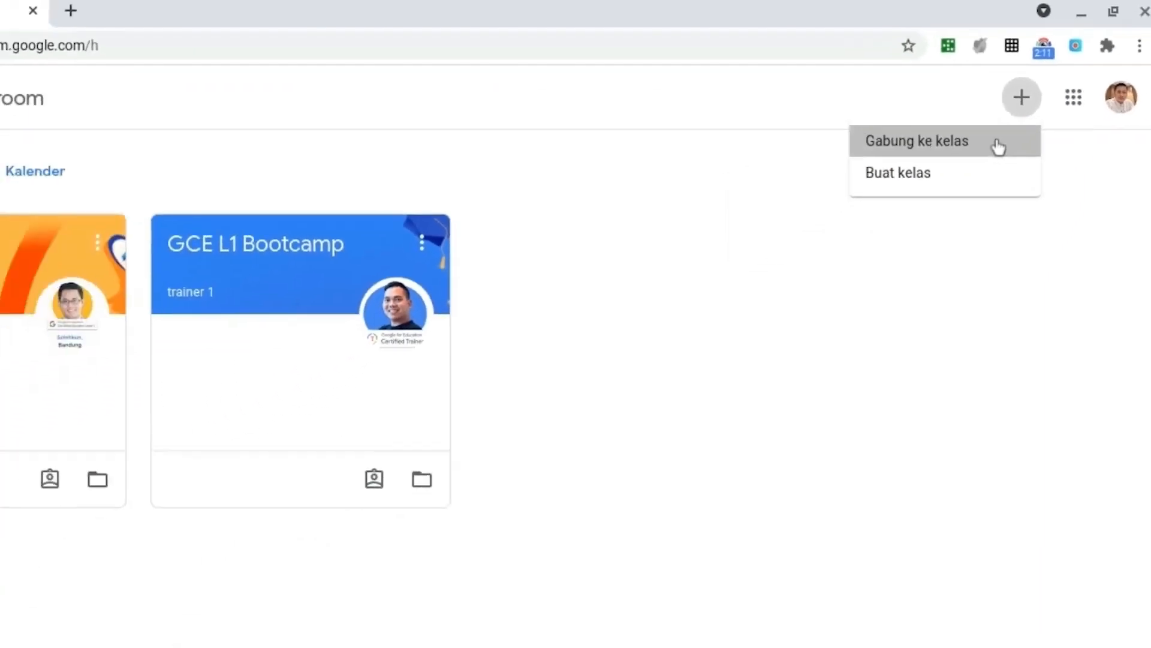
left_click(997, 144)
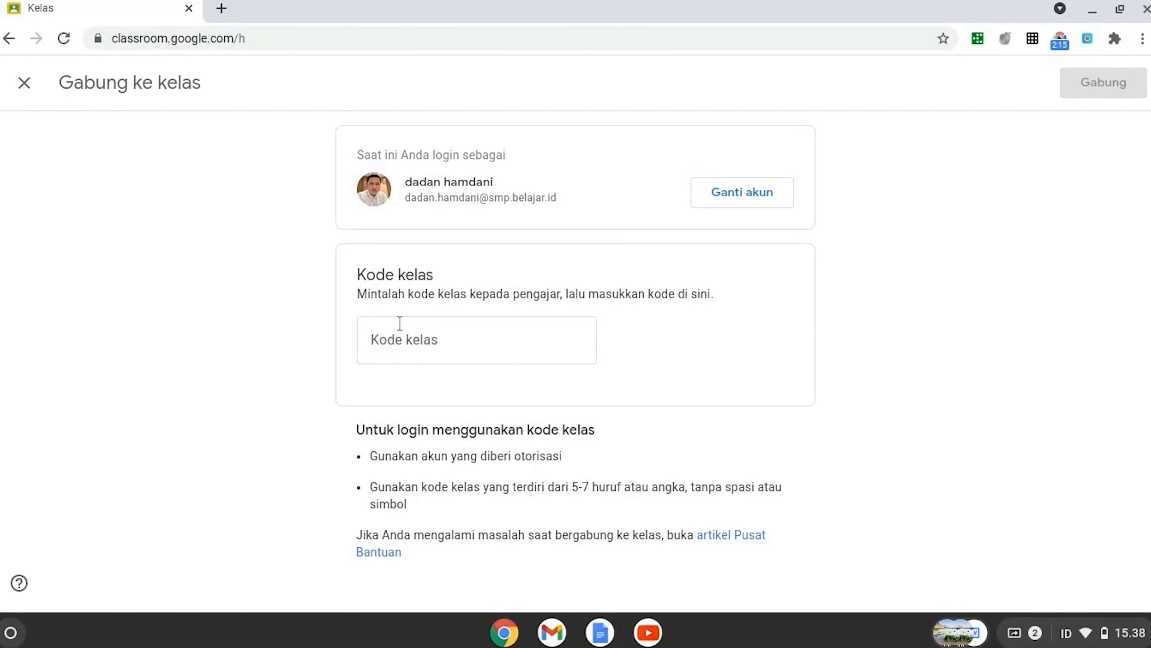
left_click(409, 340)
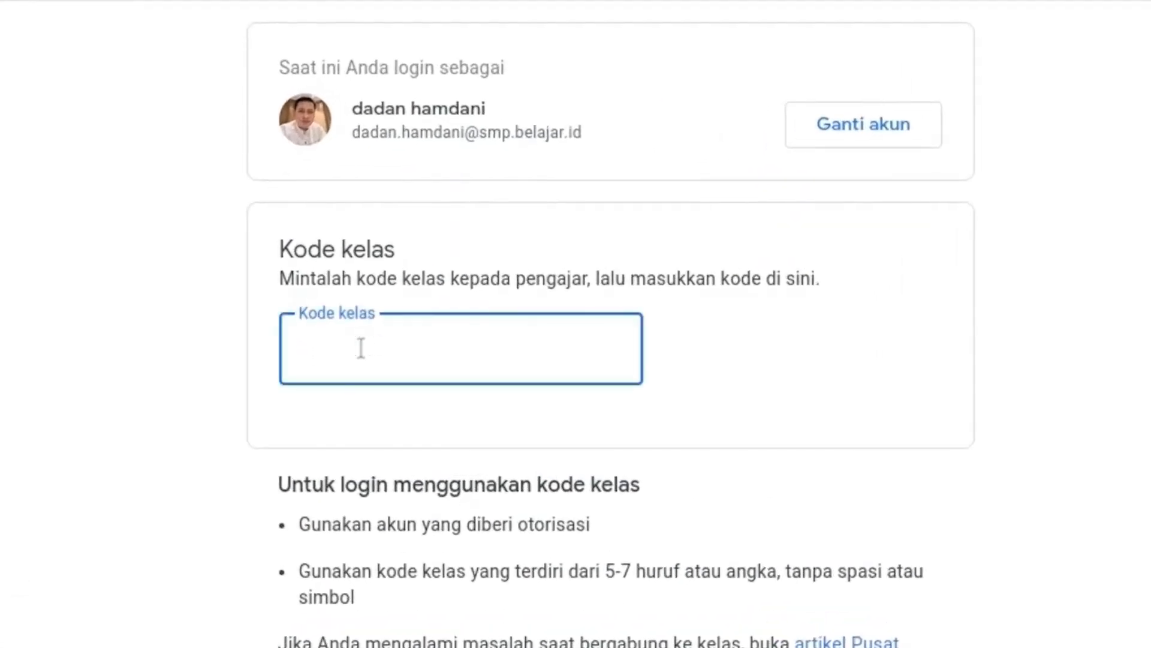
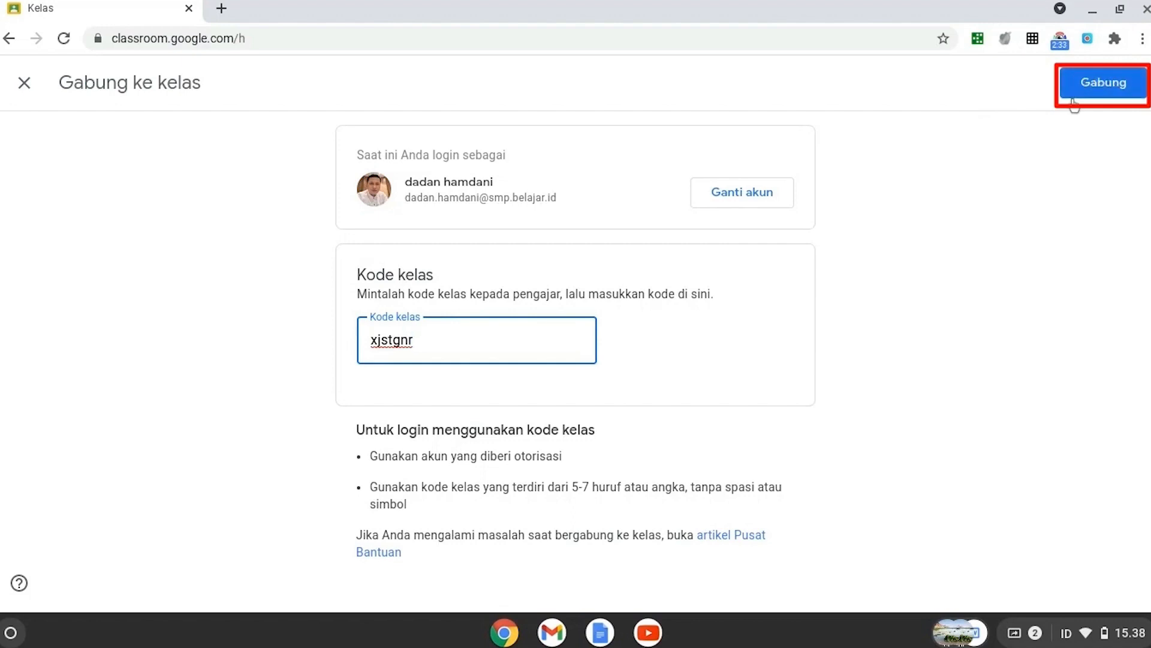
left_click(1105, 88)
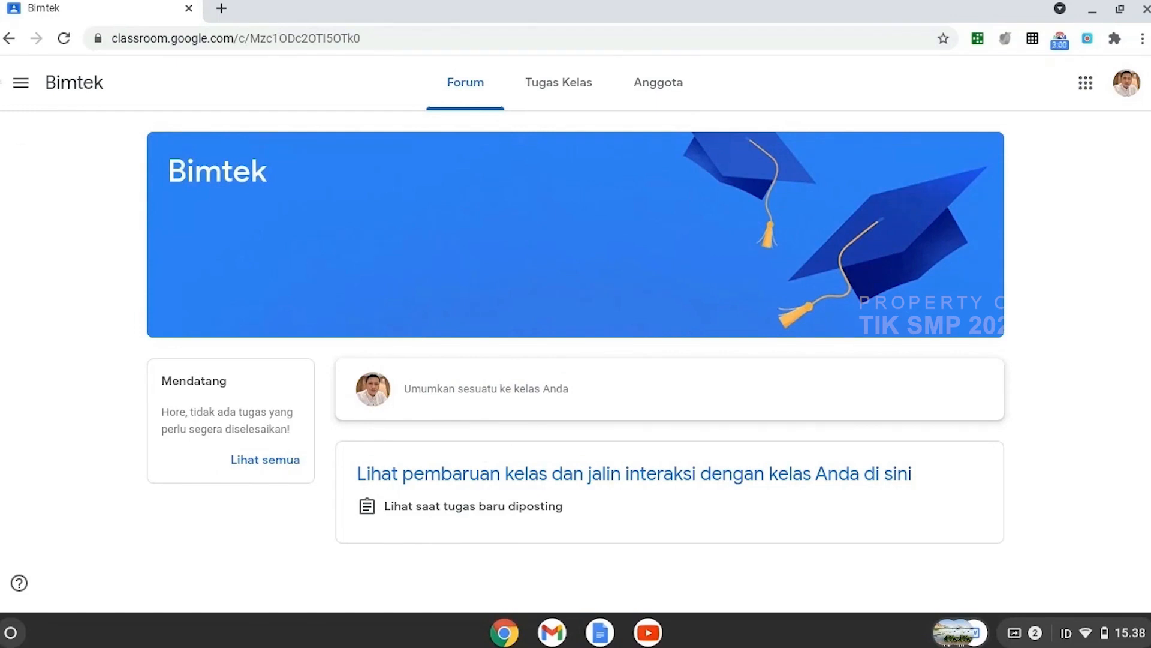
left_click(21, 82)
left_click(42, 94)
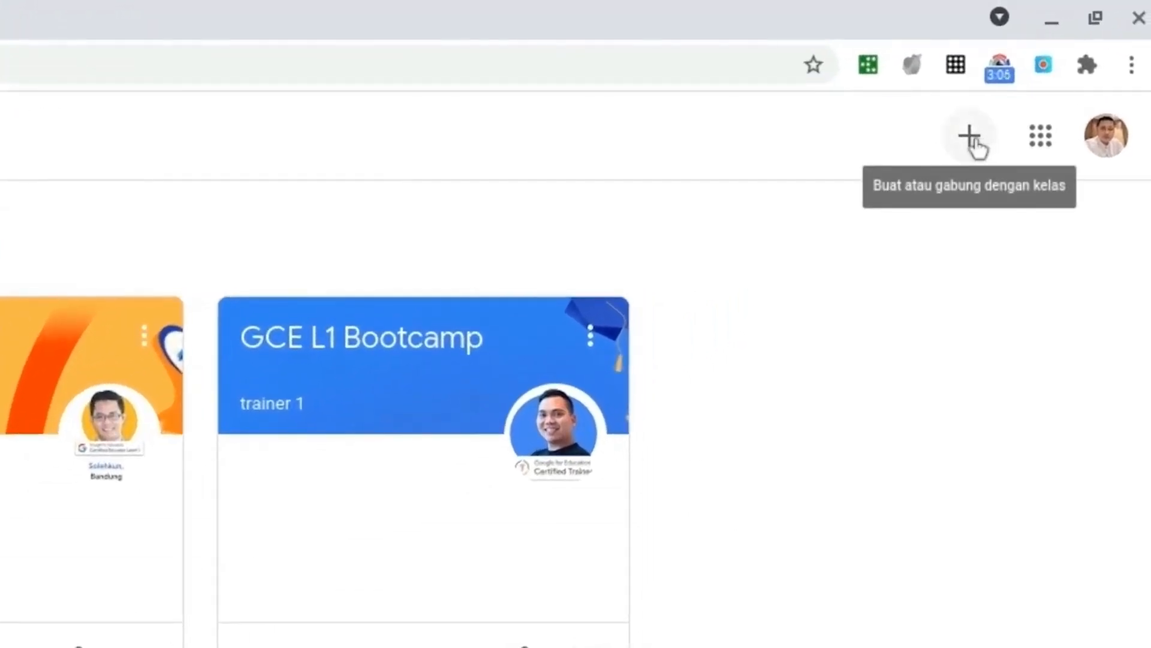
Create a new class with the class name ToT.
left_click(967, 157)
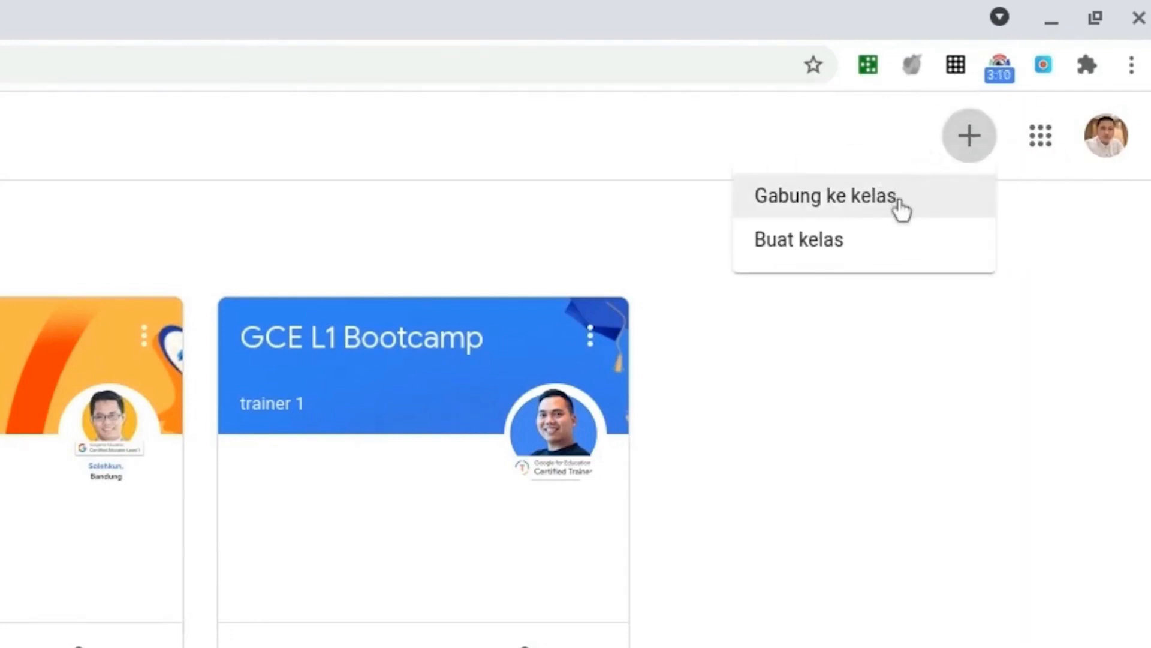
left_click(878, 246)
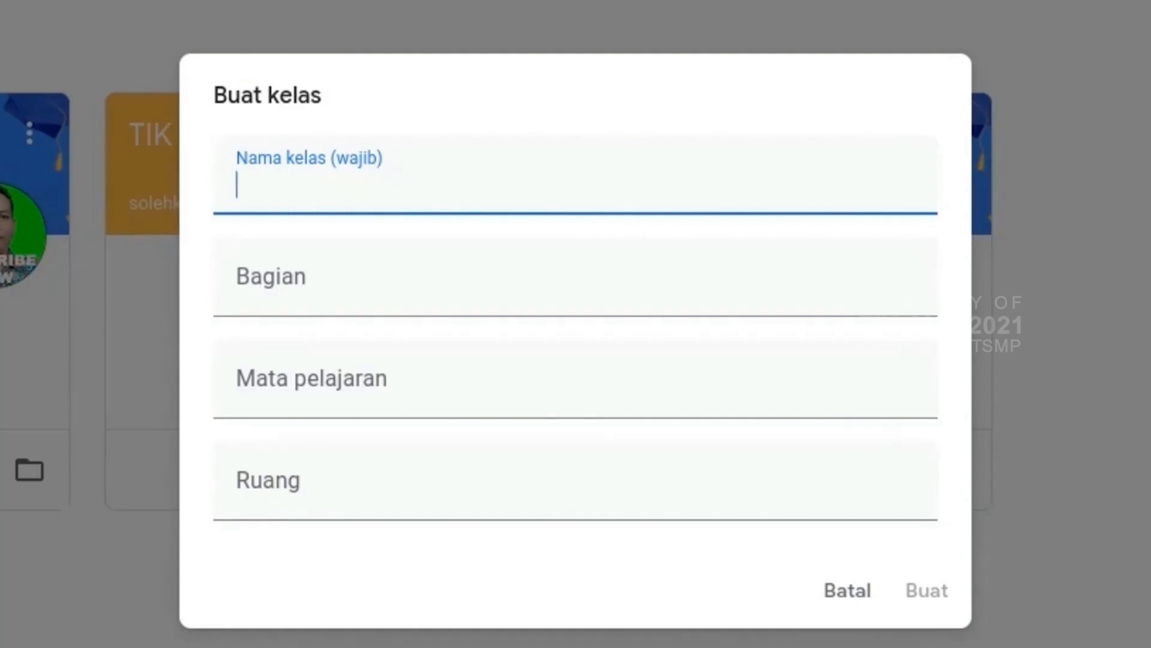
type("ToT")
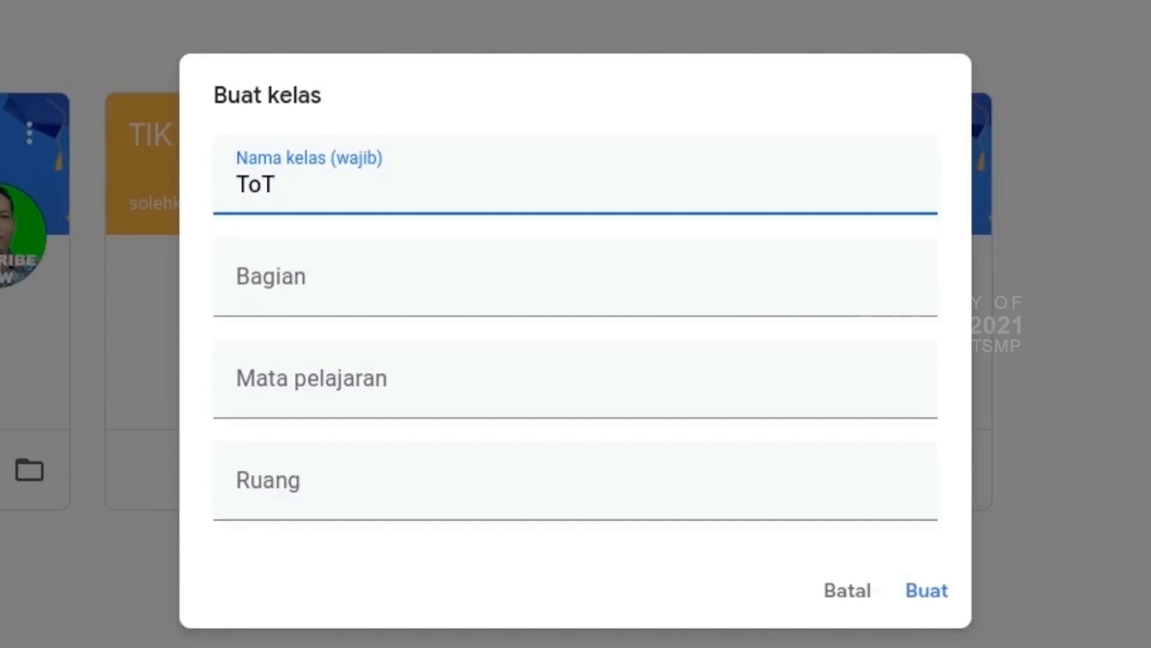
left_click(385, 293)
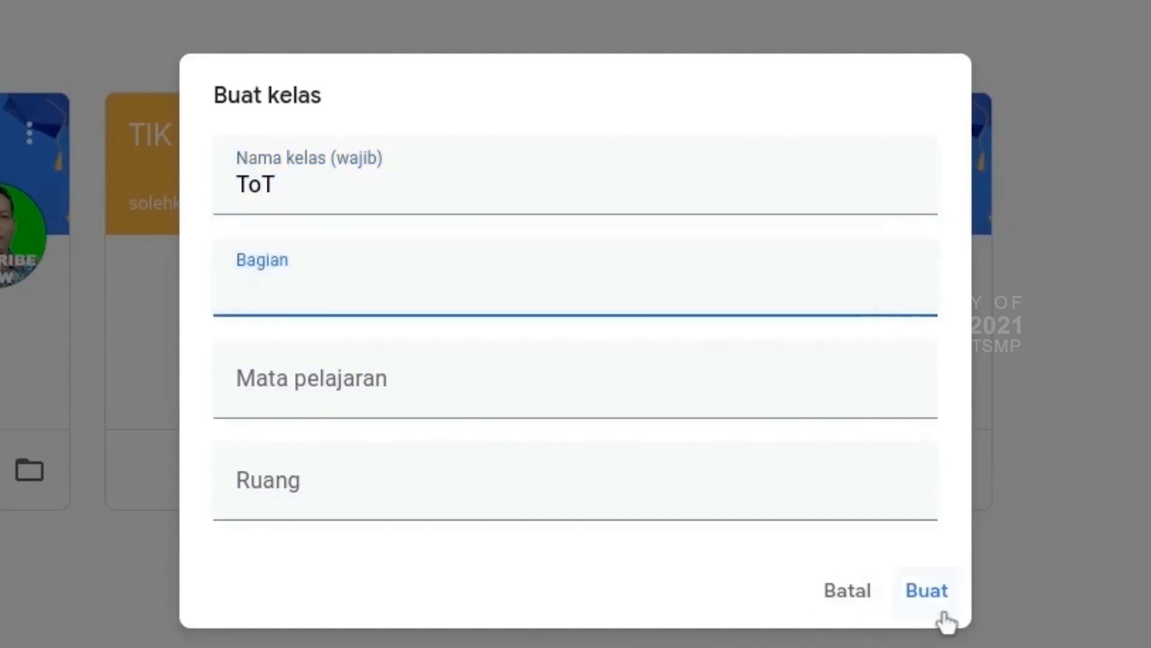
left_click(946, 593)
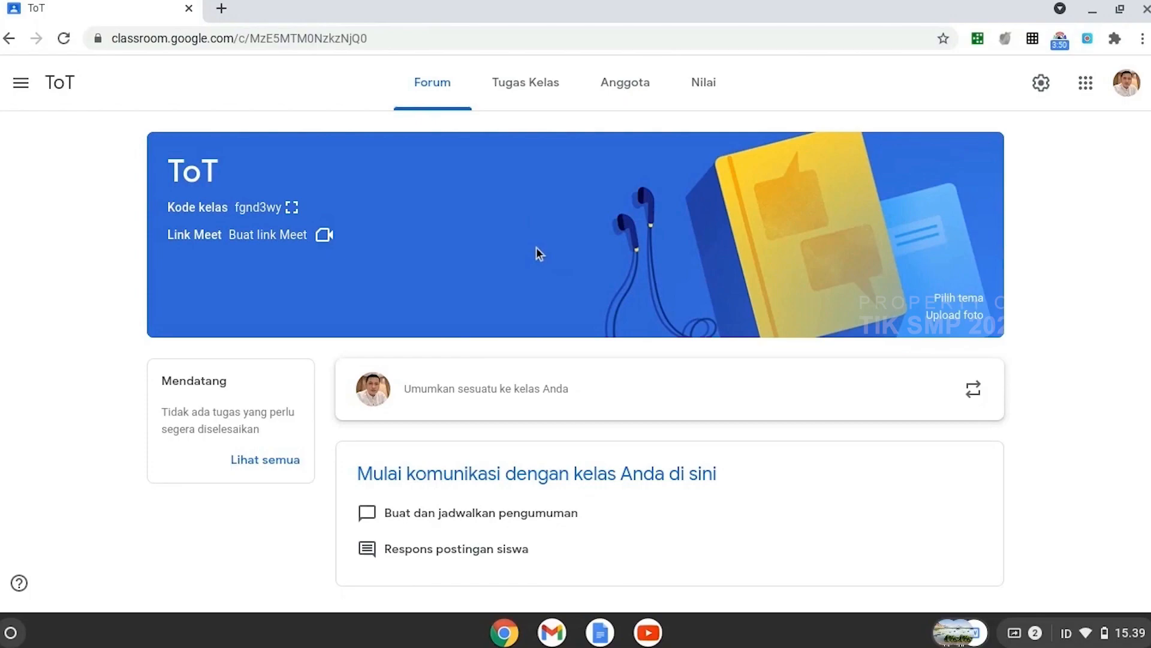
Enlarge the ToT class code and copy the class invitation link.
left_click(291, 207)
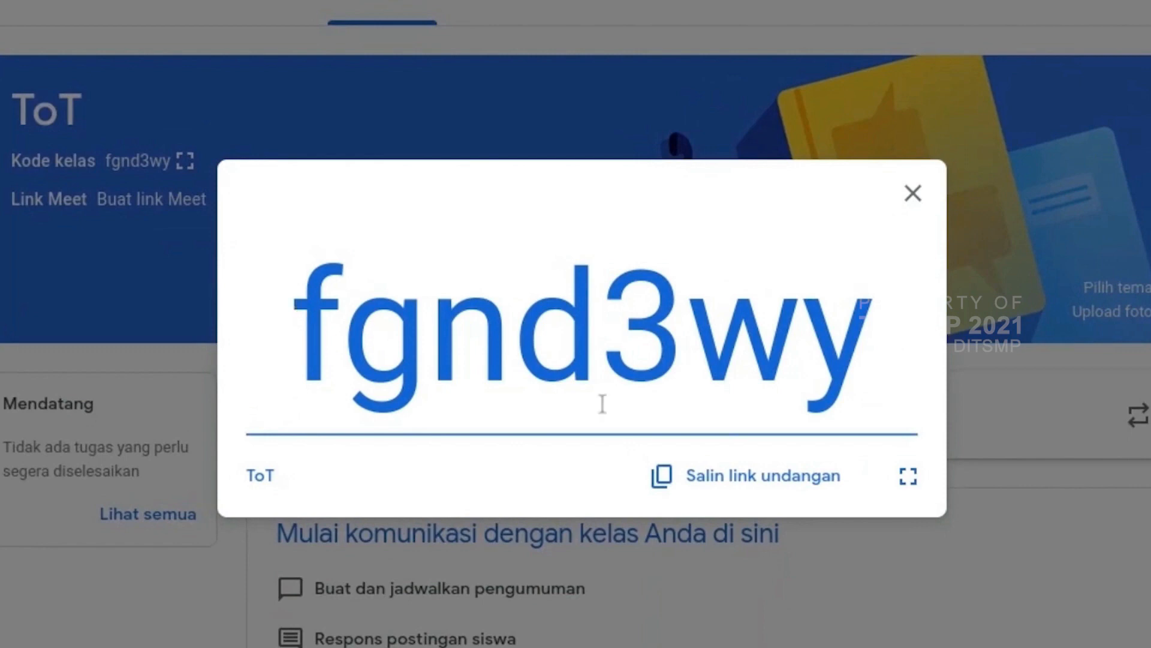
left_click(785, 489)
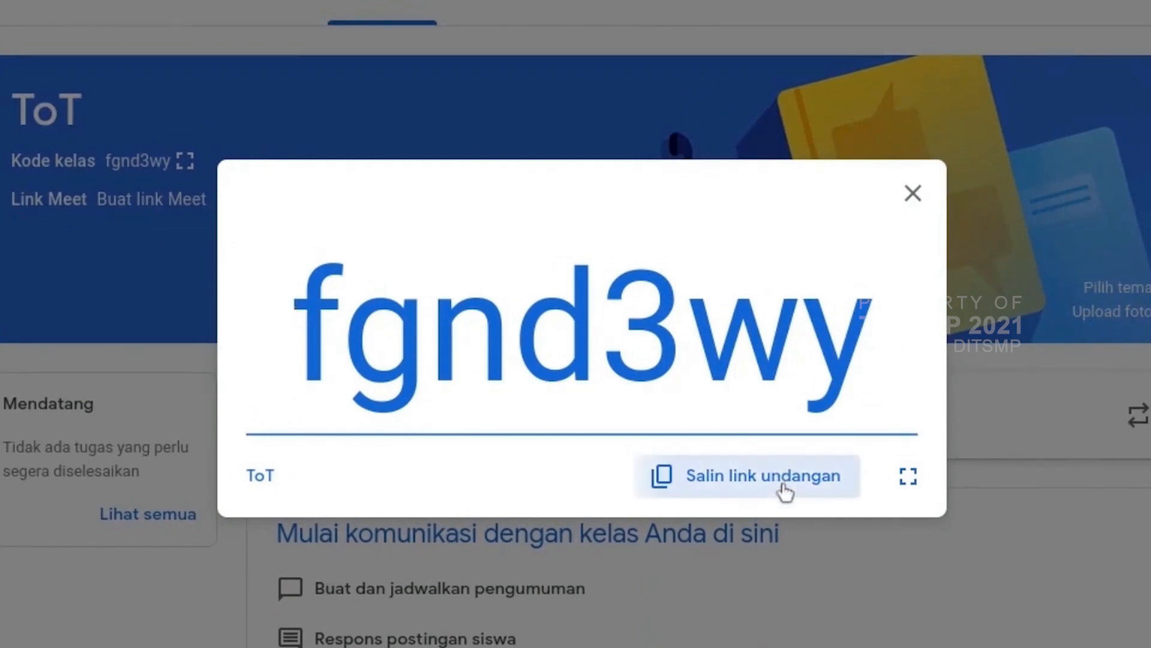
left_click(185, 179)
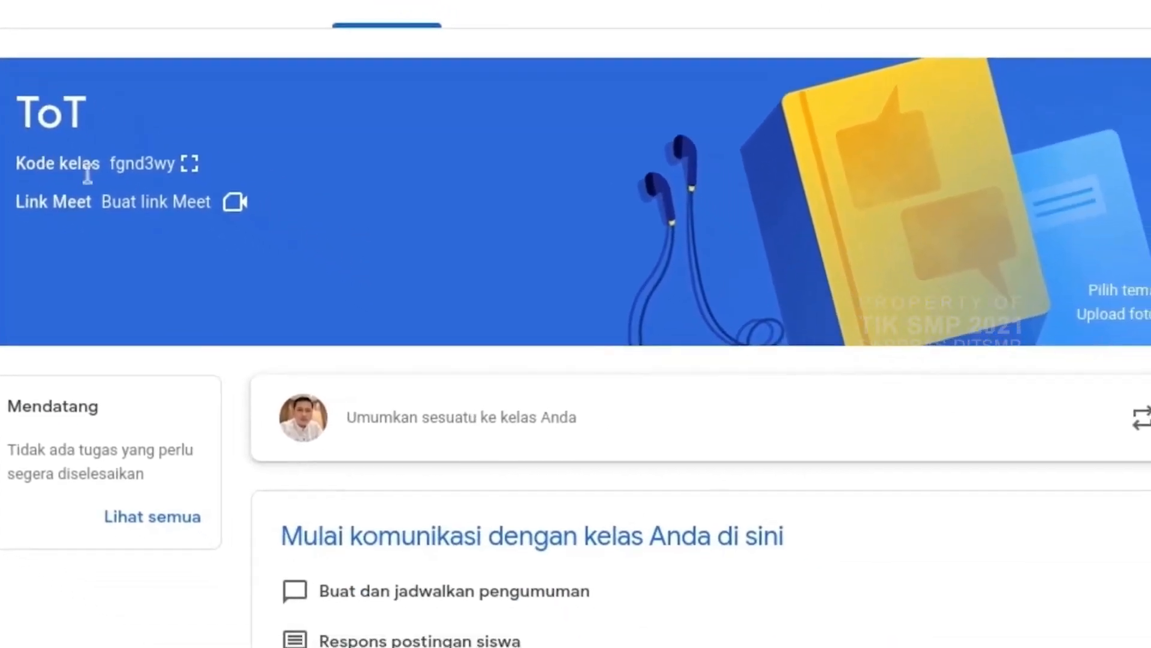
Show the class code full screen, copy the invite link again, then view the Anggota page.
left_click(412, 292)
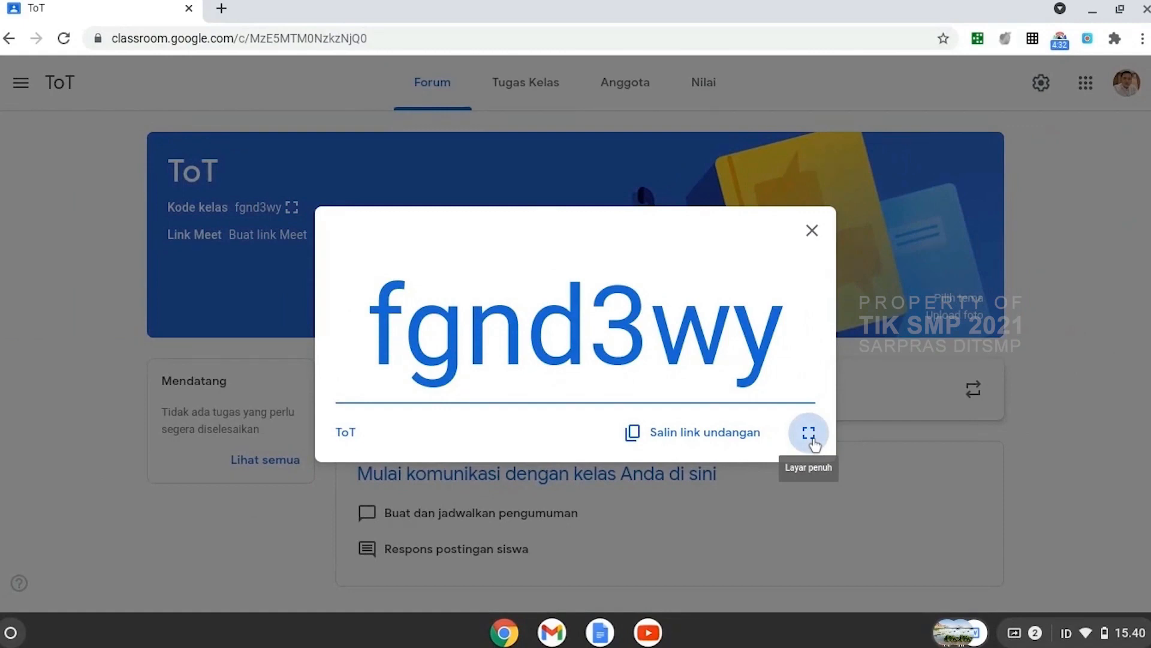
left_click(809, 433)
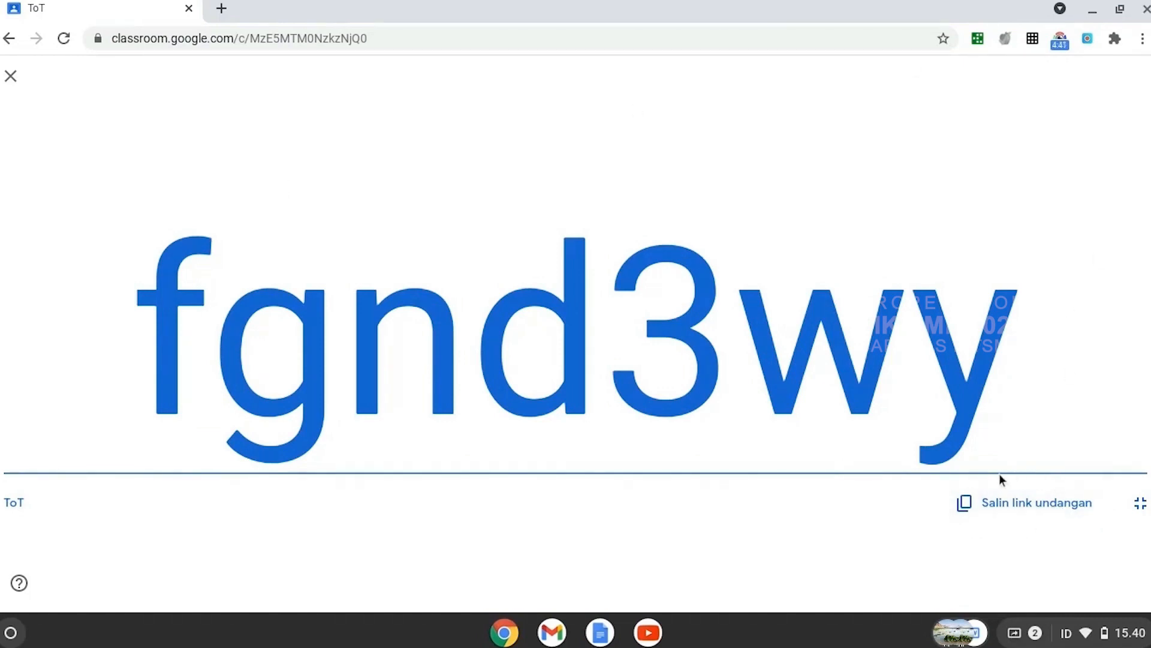
left_click(1073, 514)
left_click(11, 76)
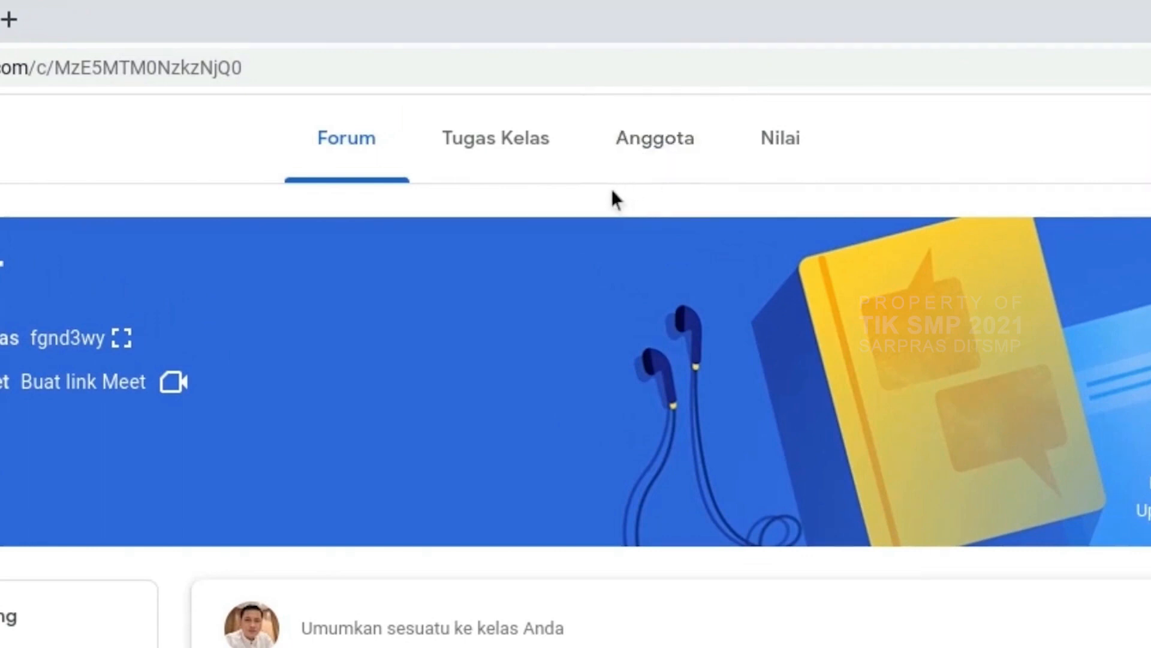
left_click(667, 157)
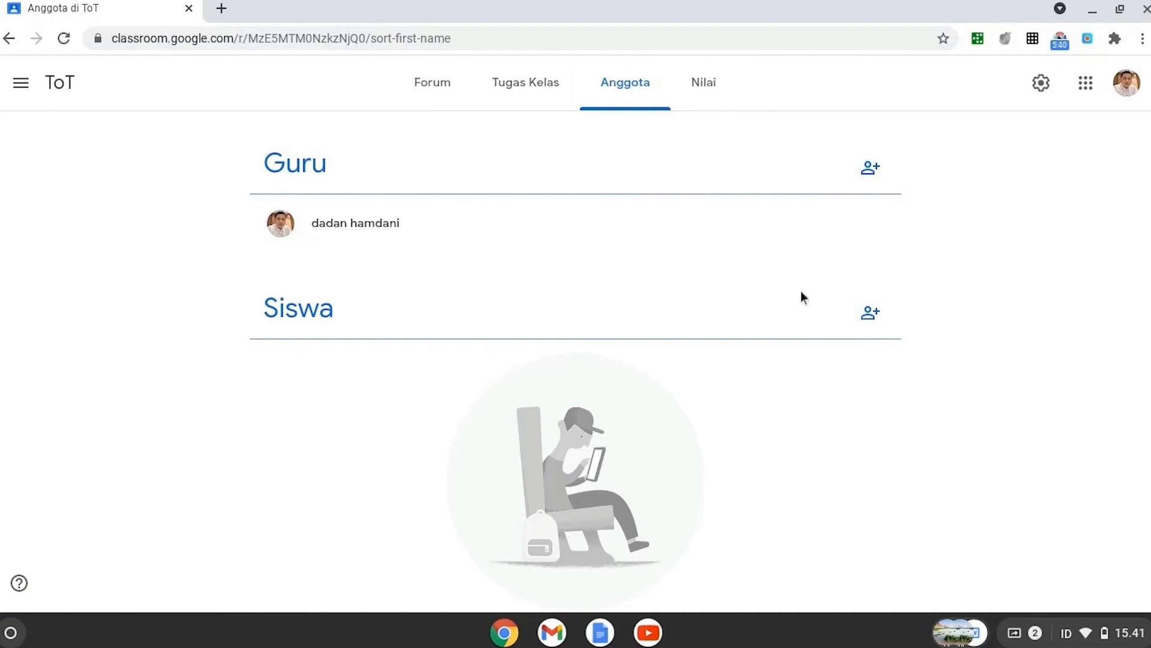
Search for two students by name and send both of them invitations.
left_click(871, 313)
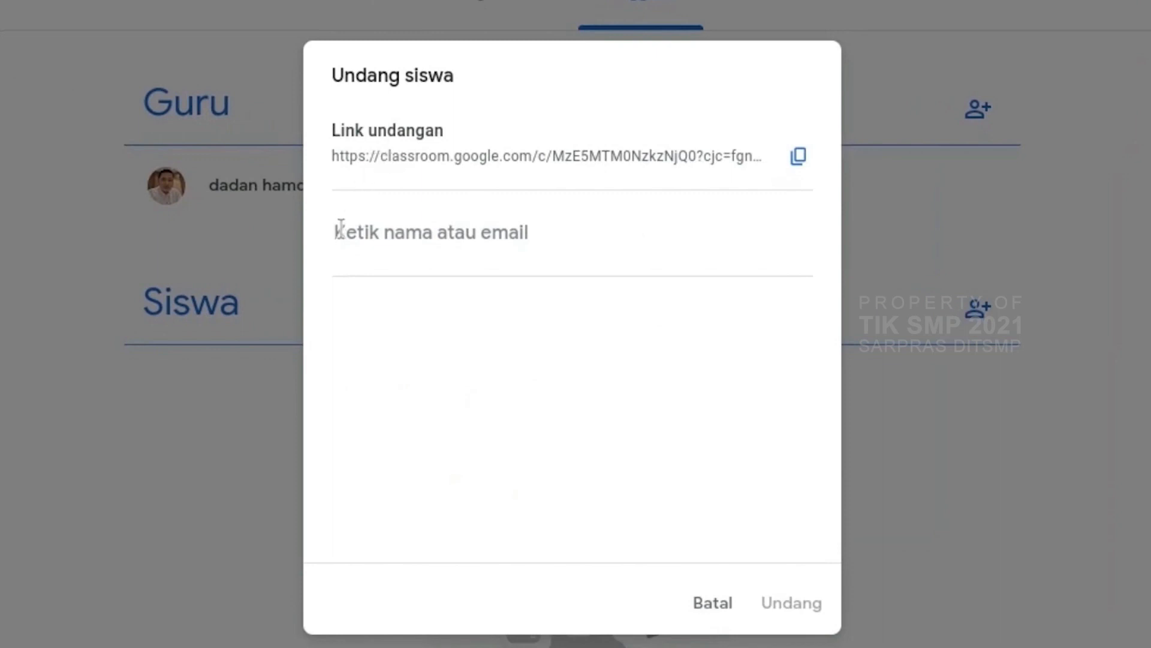
left_click(340, 234)
type("l")
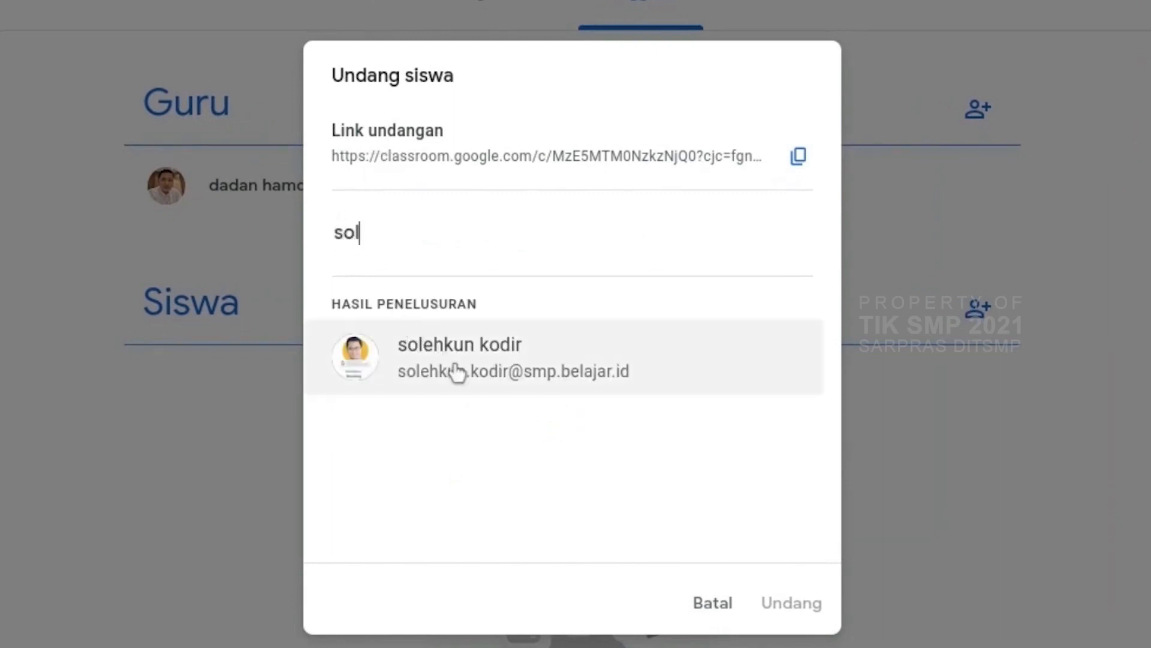
left_click(457, 372)
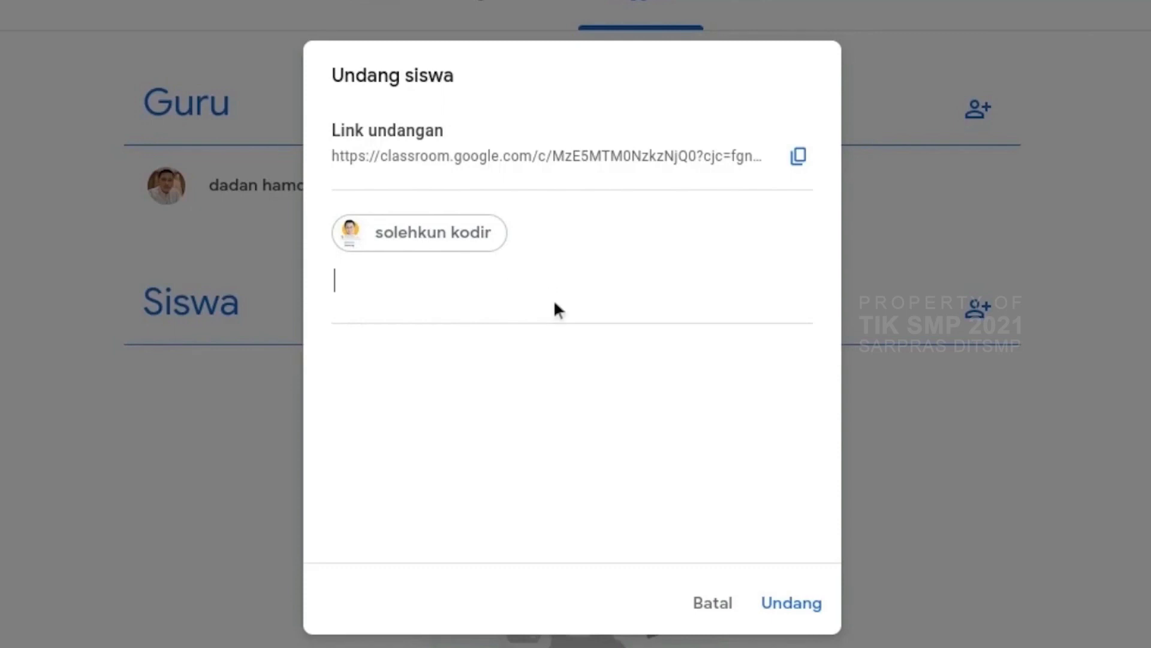
type("jun")
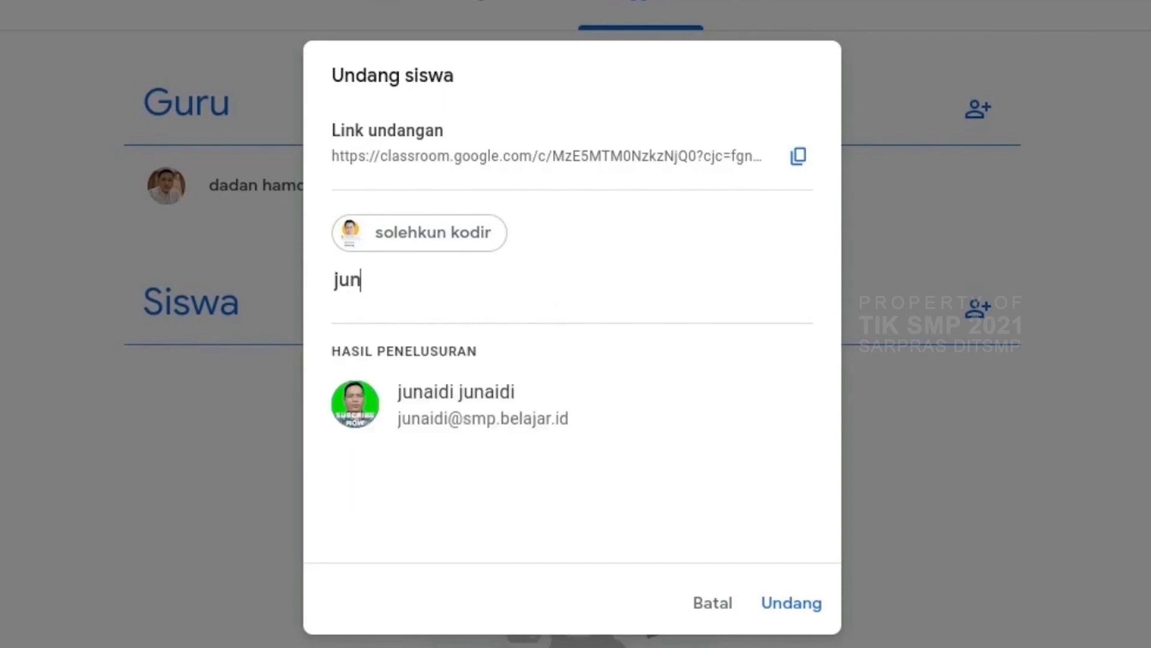
left_click(549, 414)
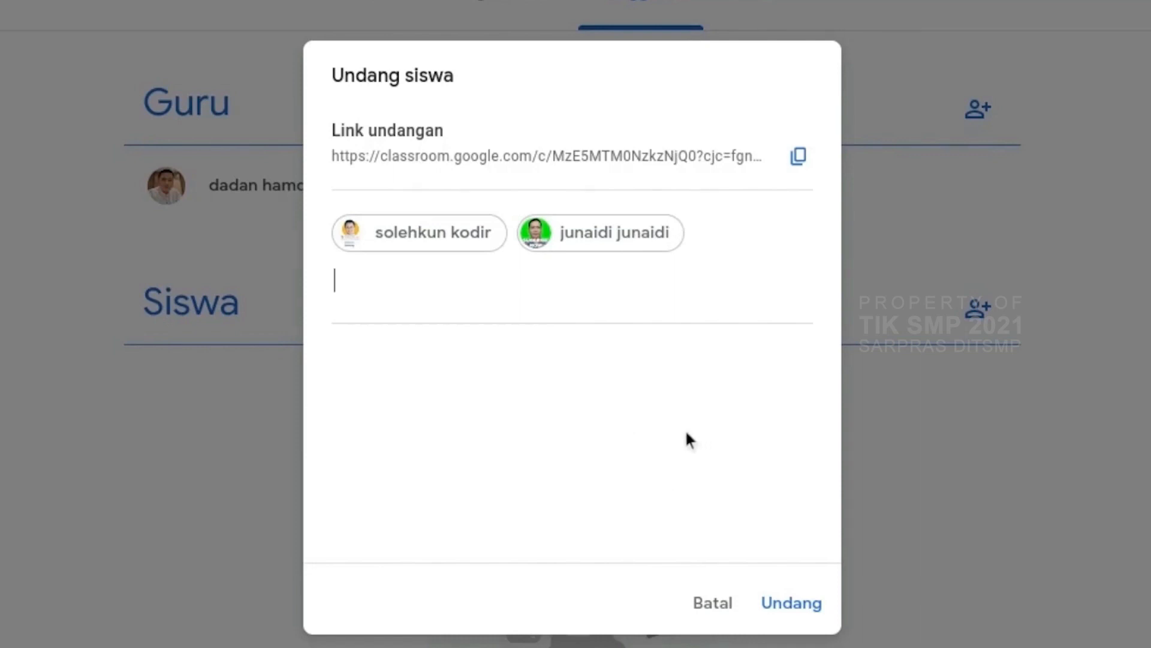
left_click(800, 605)
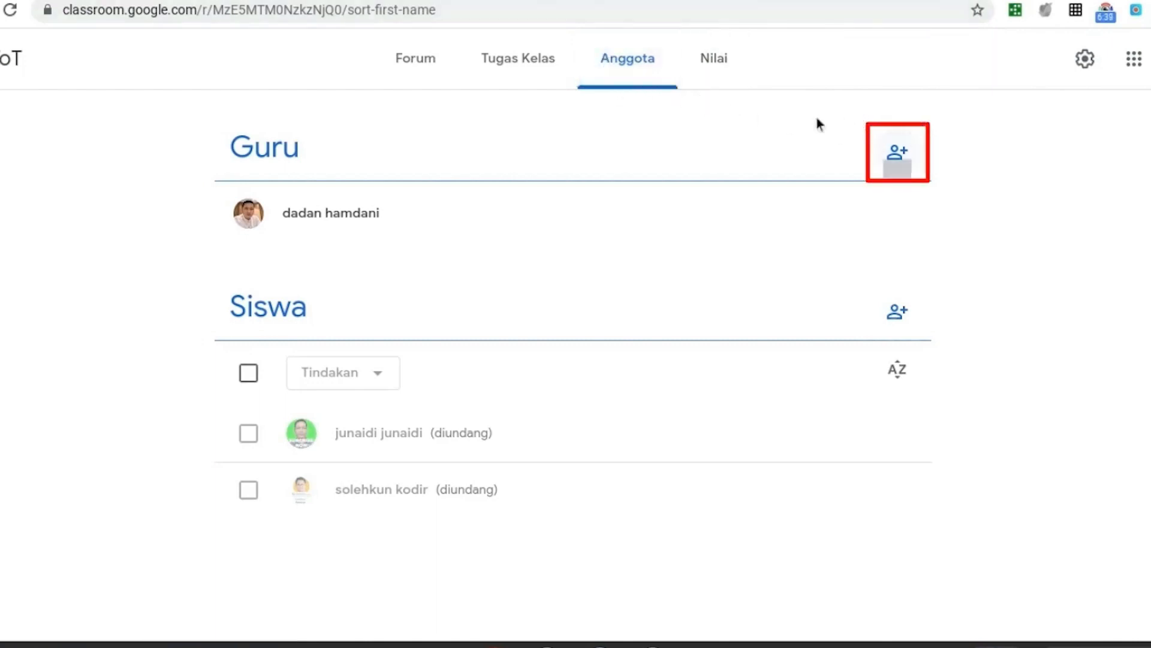
left_click(903, 148)
type("j")
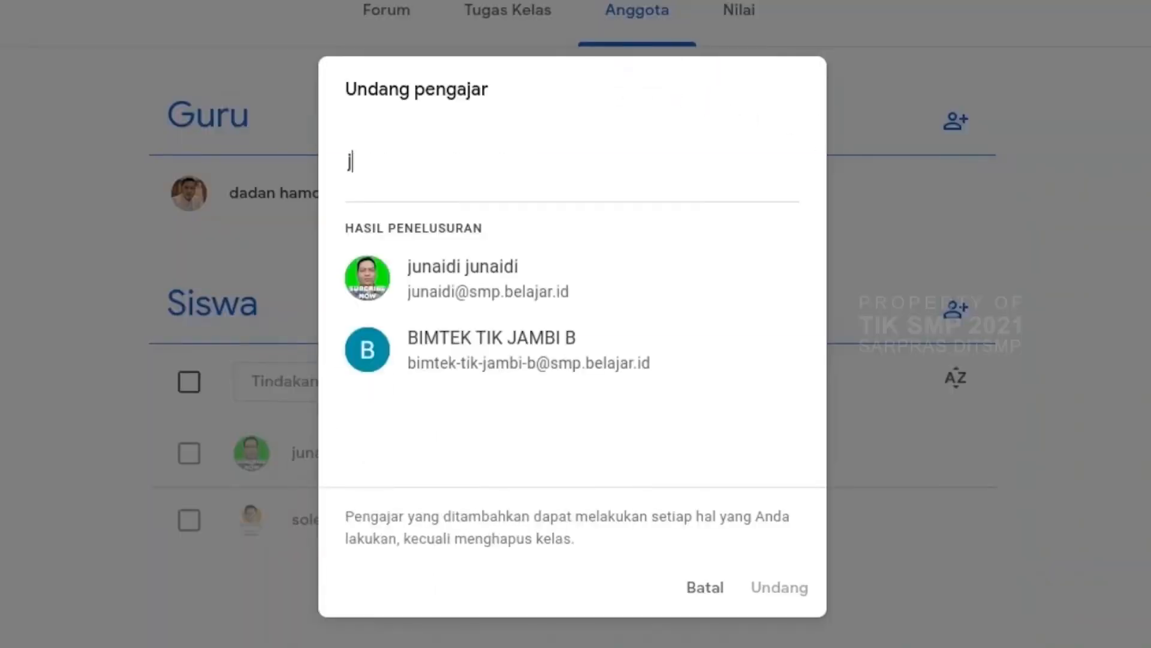
key("BackSpace")
type("aol")
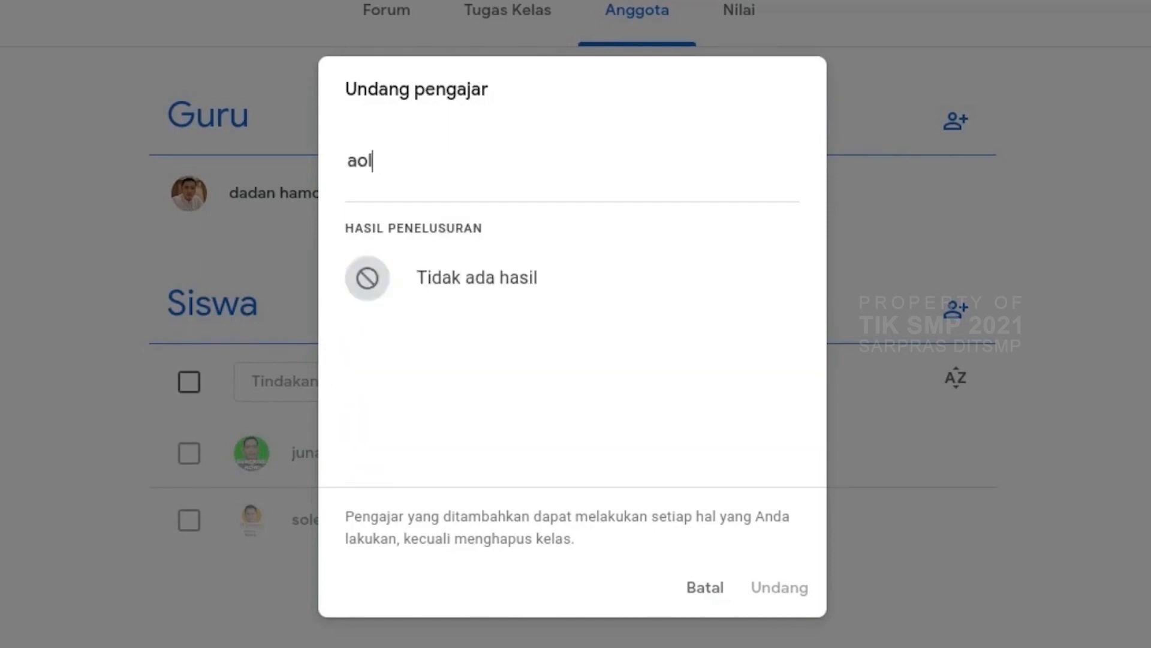
key("BackSpace")
key("BackSpace")
key("BackSpace")
type("sole")
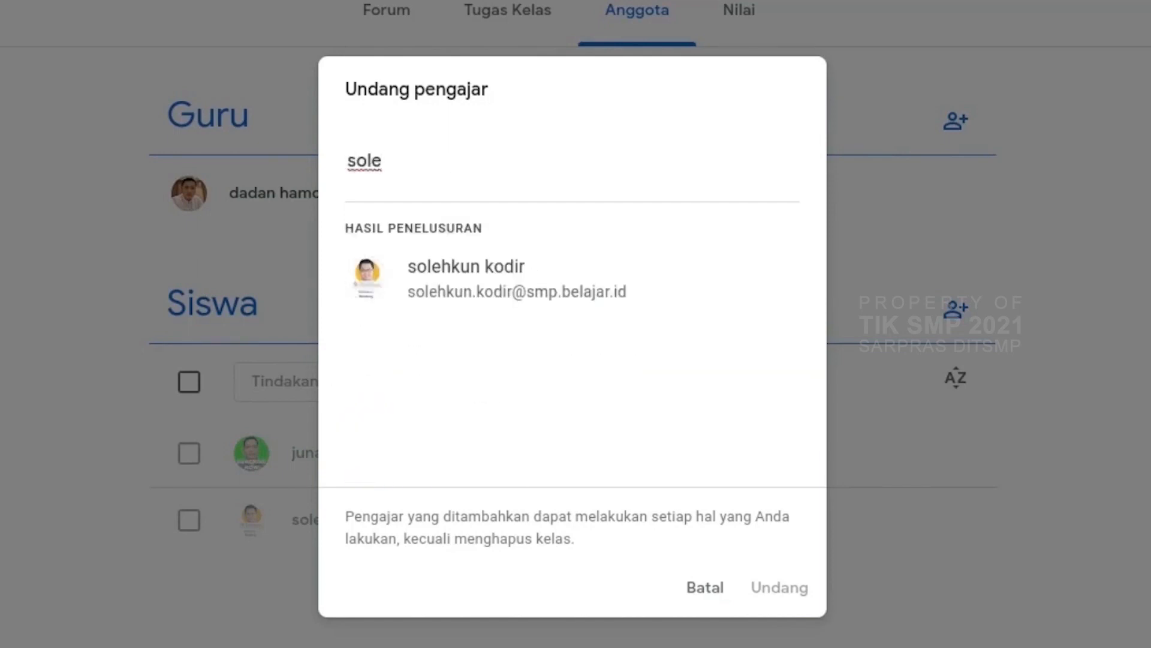
left_click(483, 278)
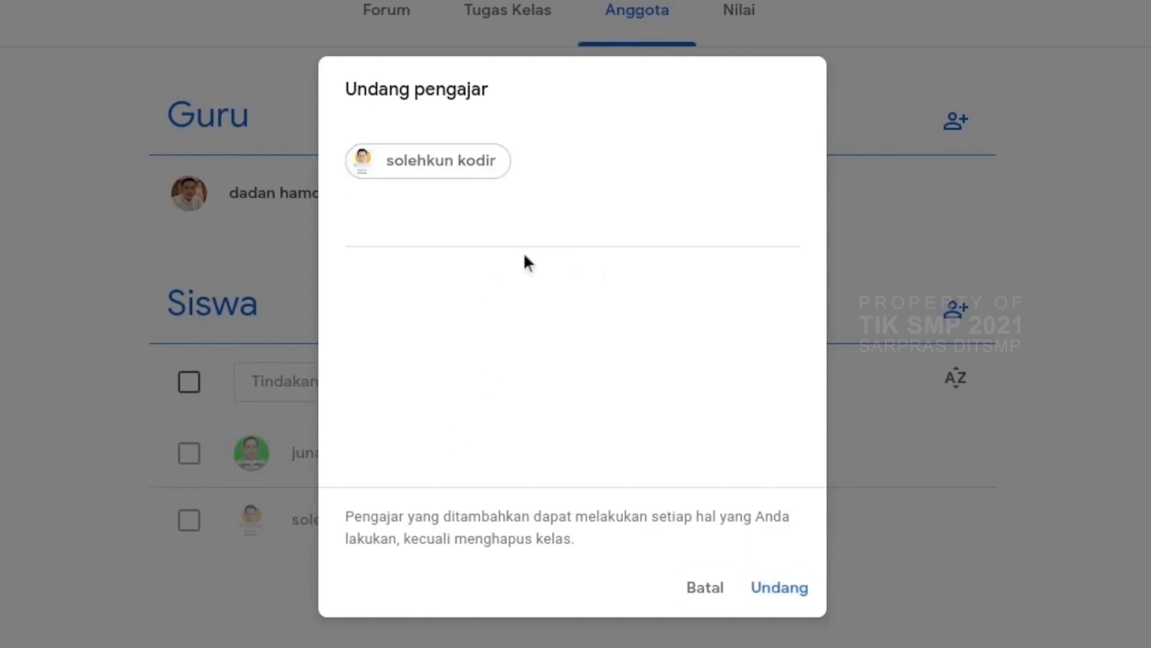
type("ju")
left_click(438, 326)
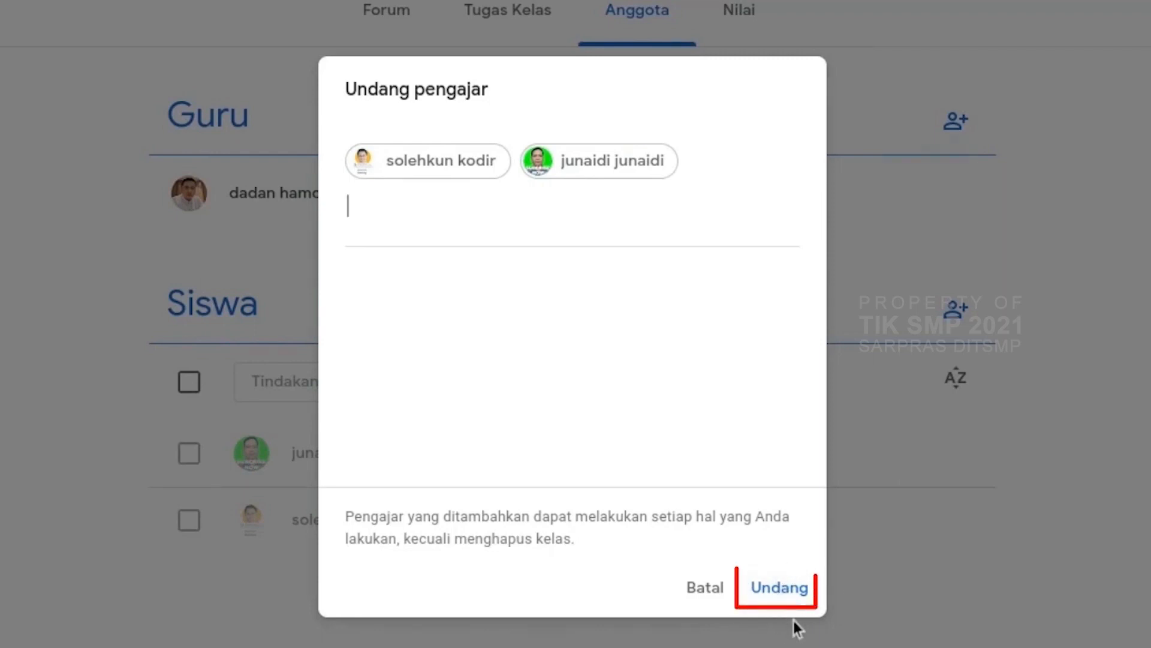
left_click(776, 595)
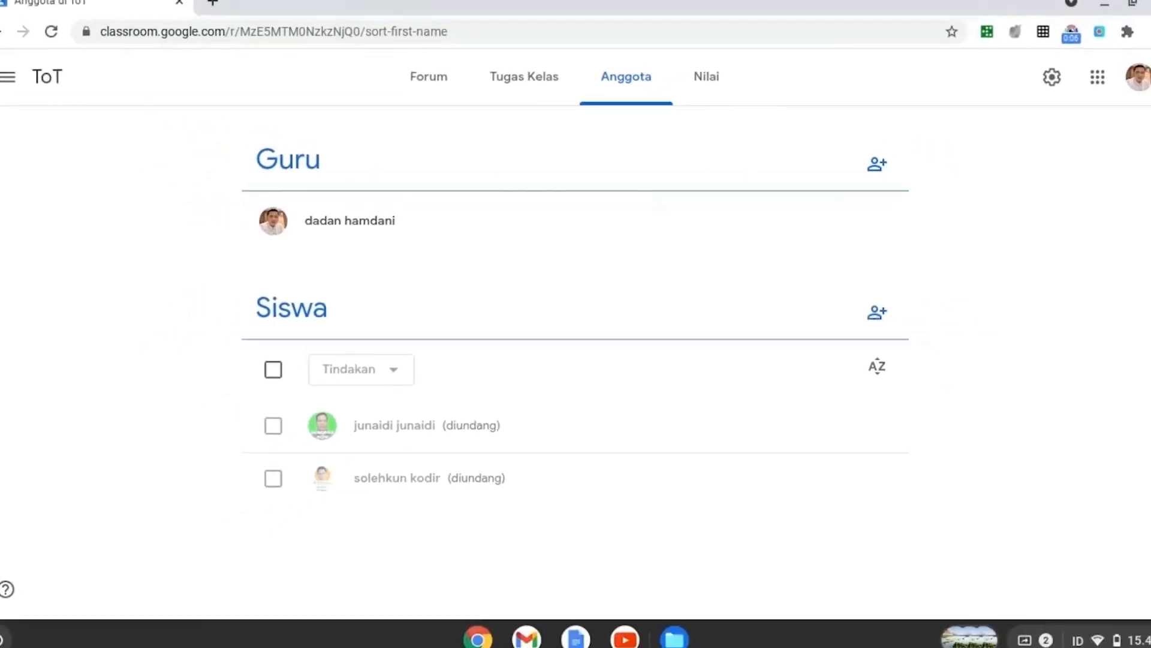
On the Tugas Kelas page, add the topic Materi, then begin a new Pertanyaan post.
left_click(517, 94)
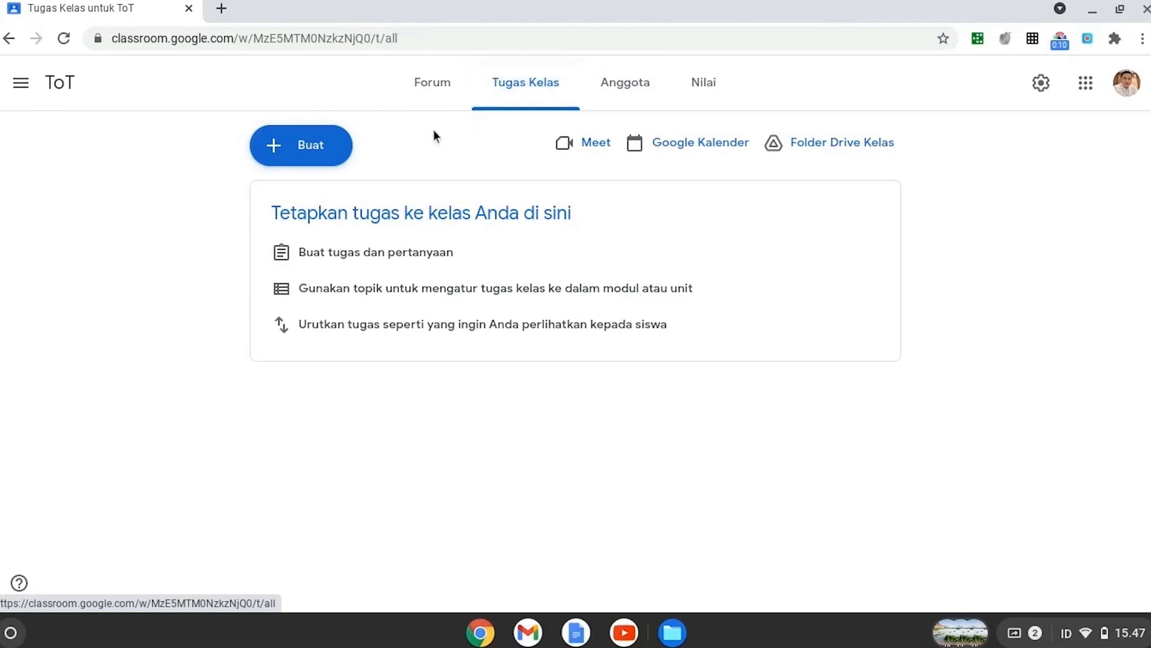
left_click(301, 146)
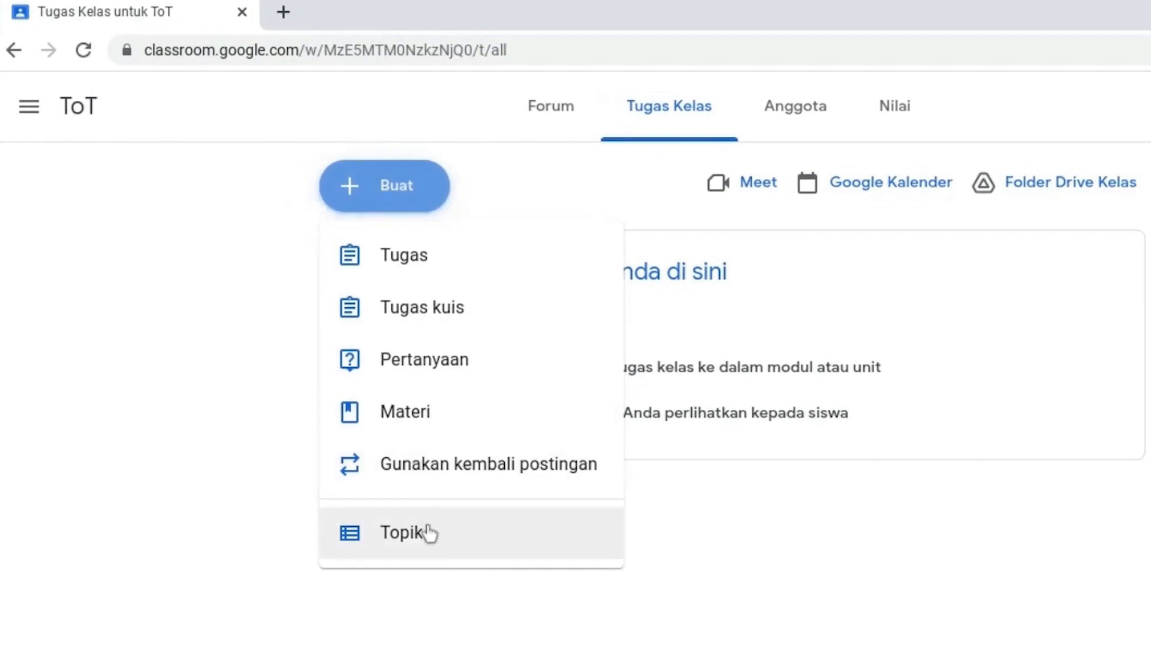
left_click(458, 541)
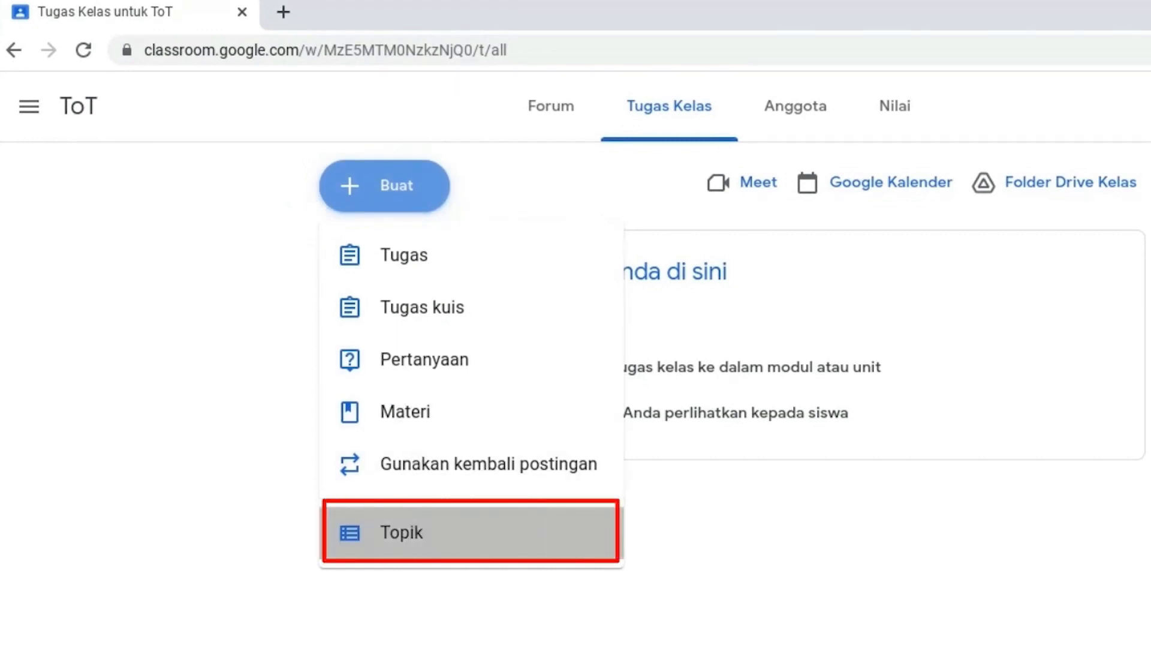
left_click(457, 540)
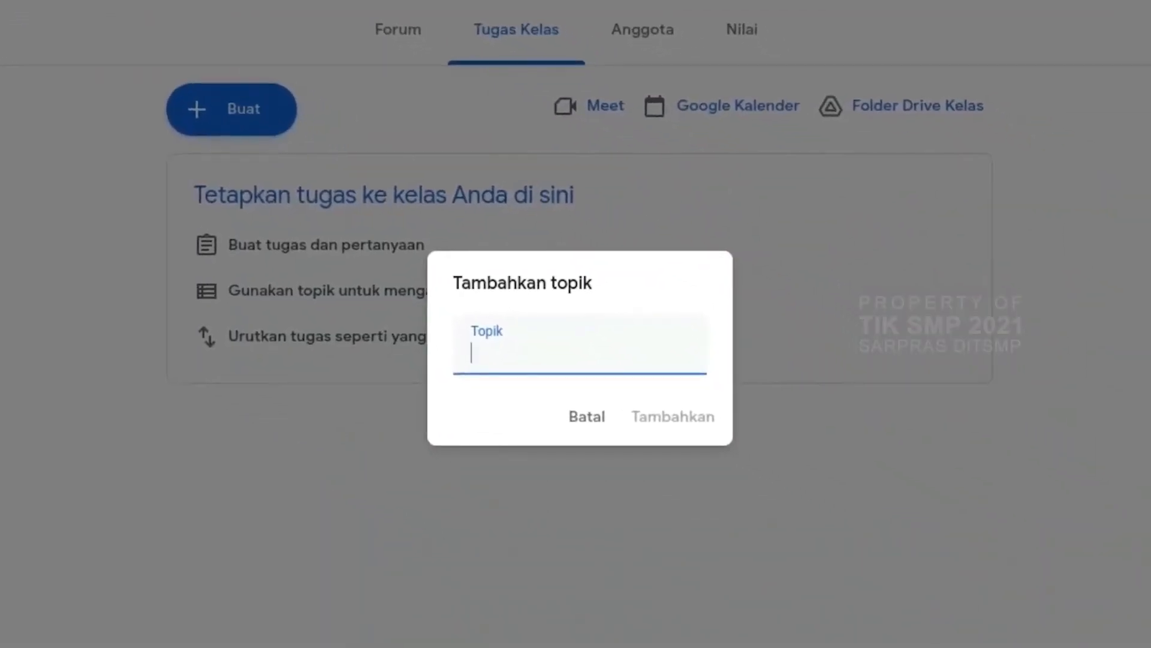
type("Materi")
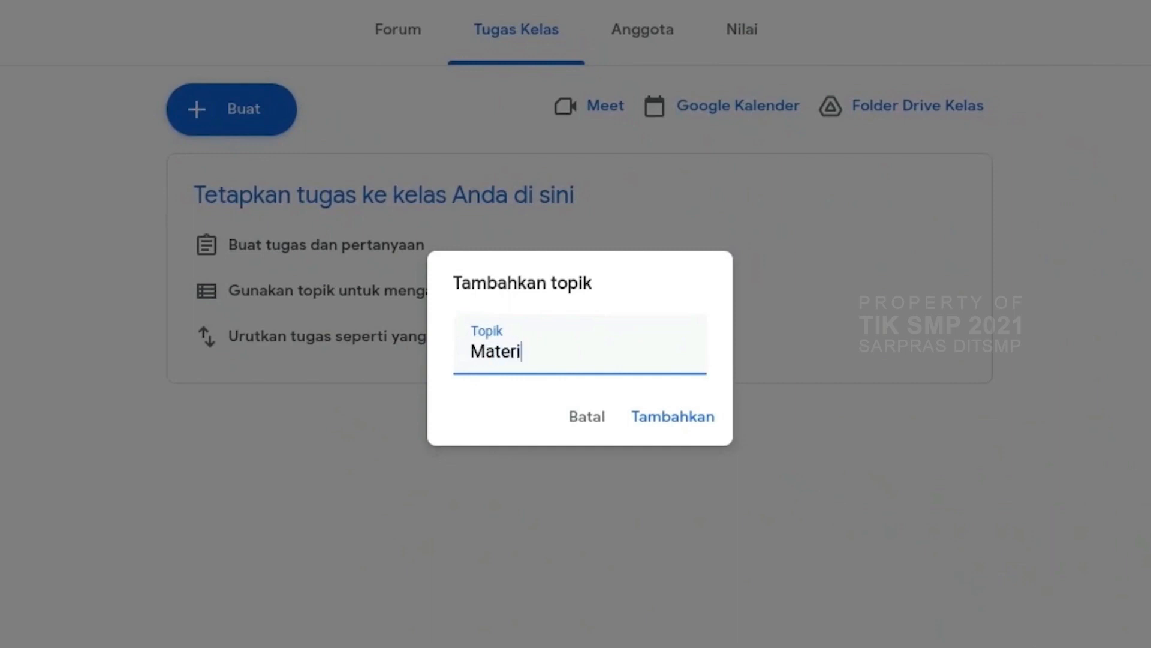
left_click(688, 435)
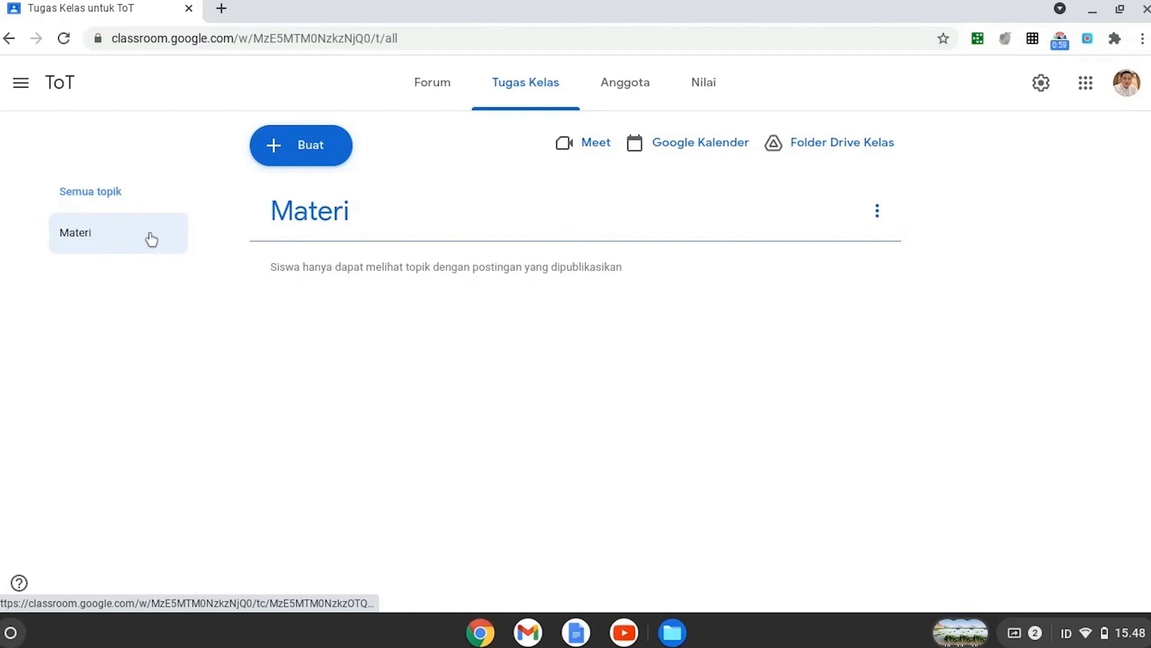
left_click(279, 150)
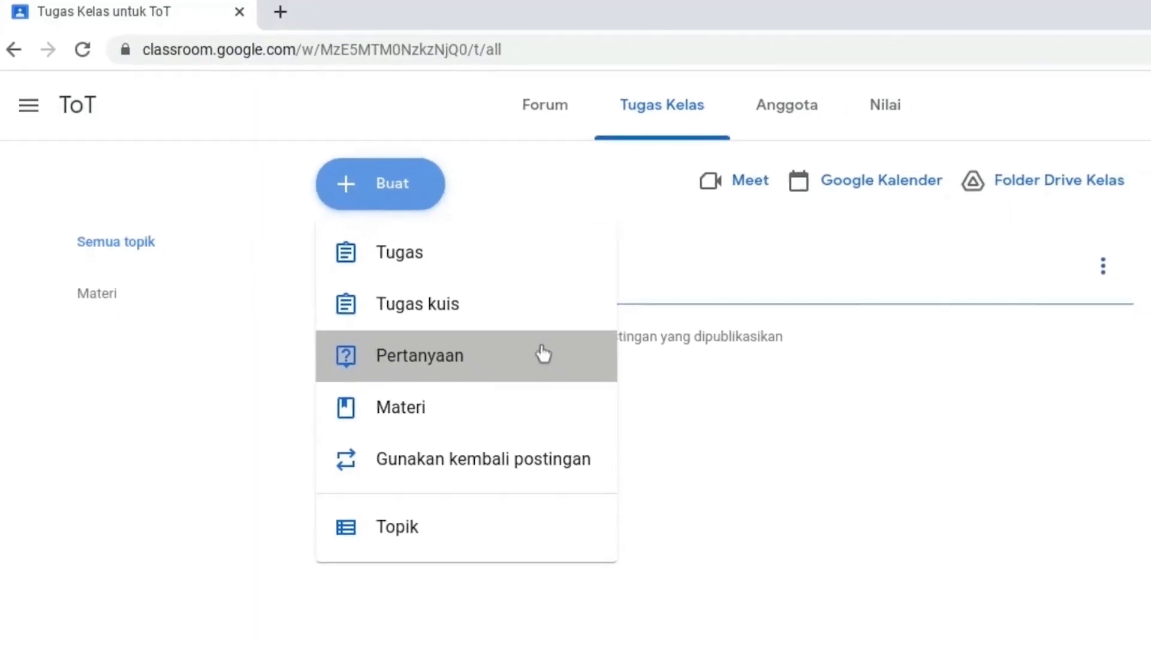
left_click(574, 372)
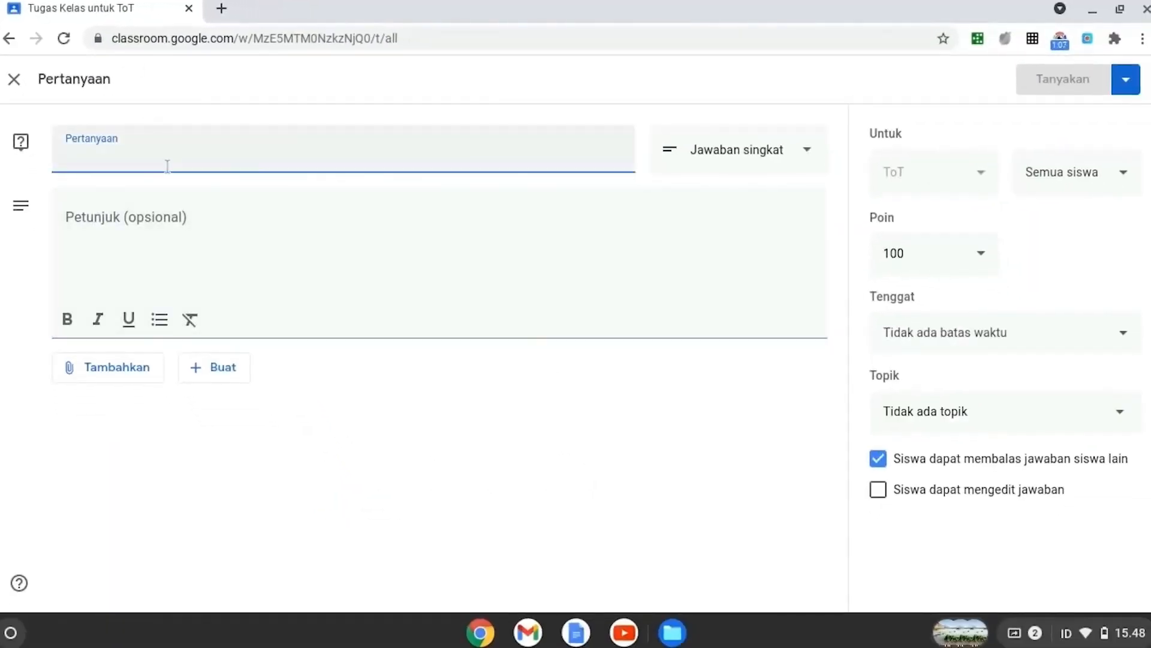
Title the question Absen and make it multiple choice with options Hadir, Izin and Sakit.
type("Absen")
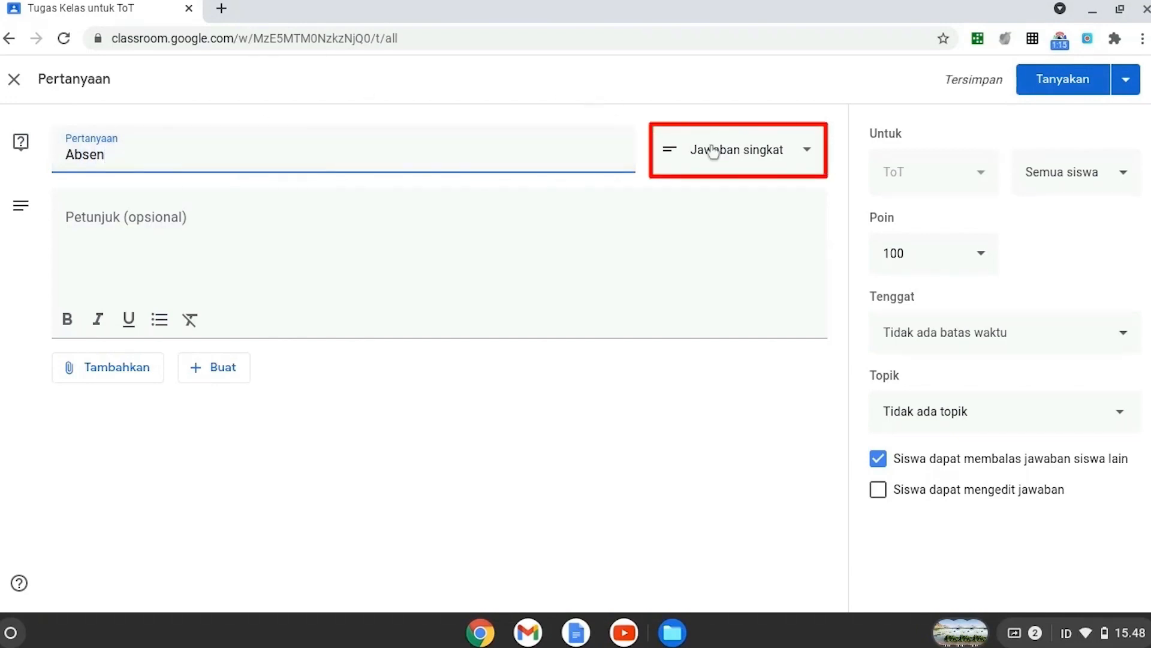
left_click(810, 159)
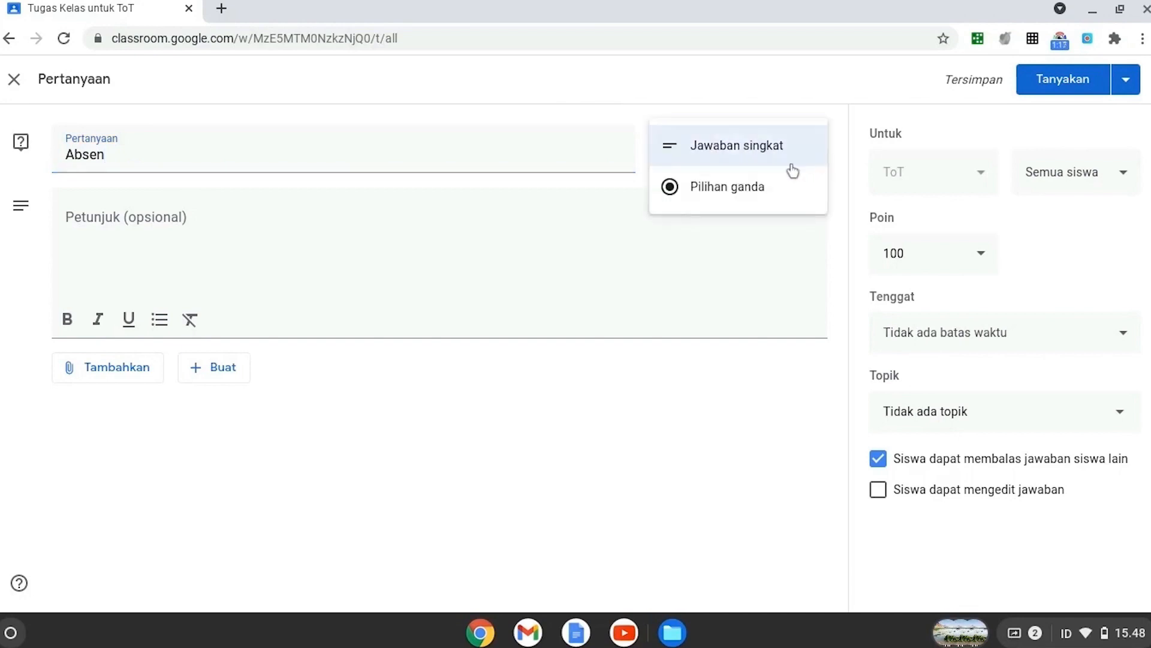
left_click(754, 190)
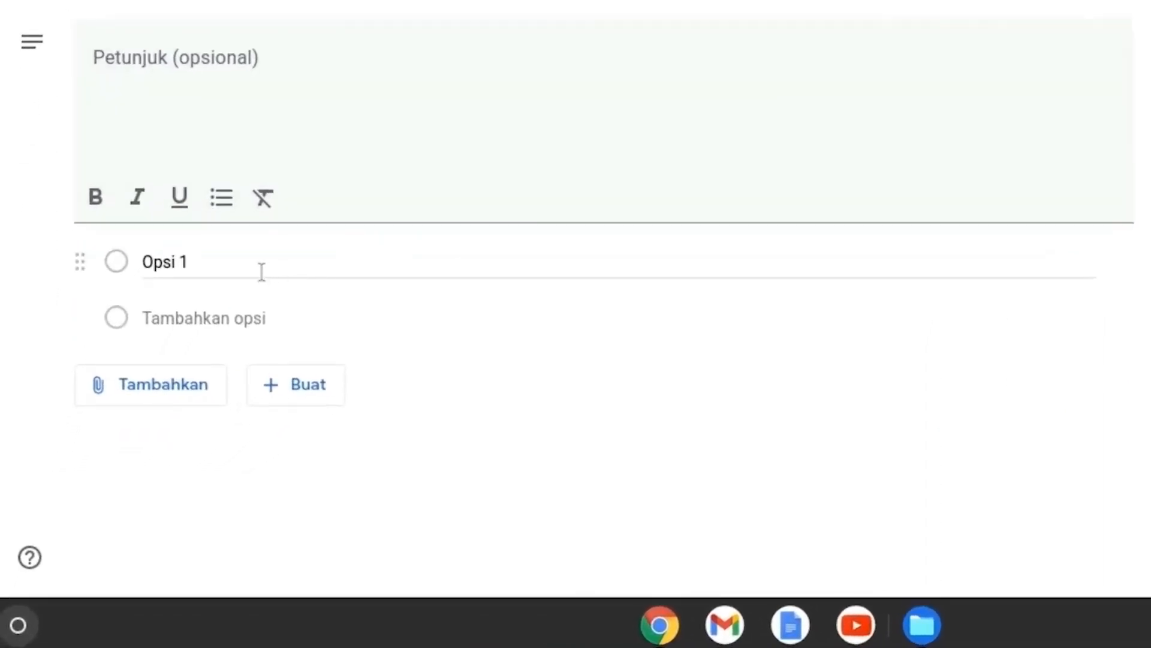
left_click(261, 271)
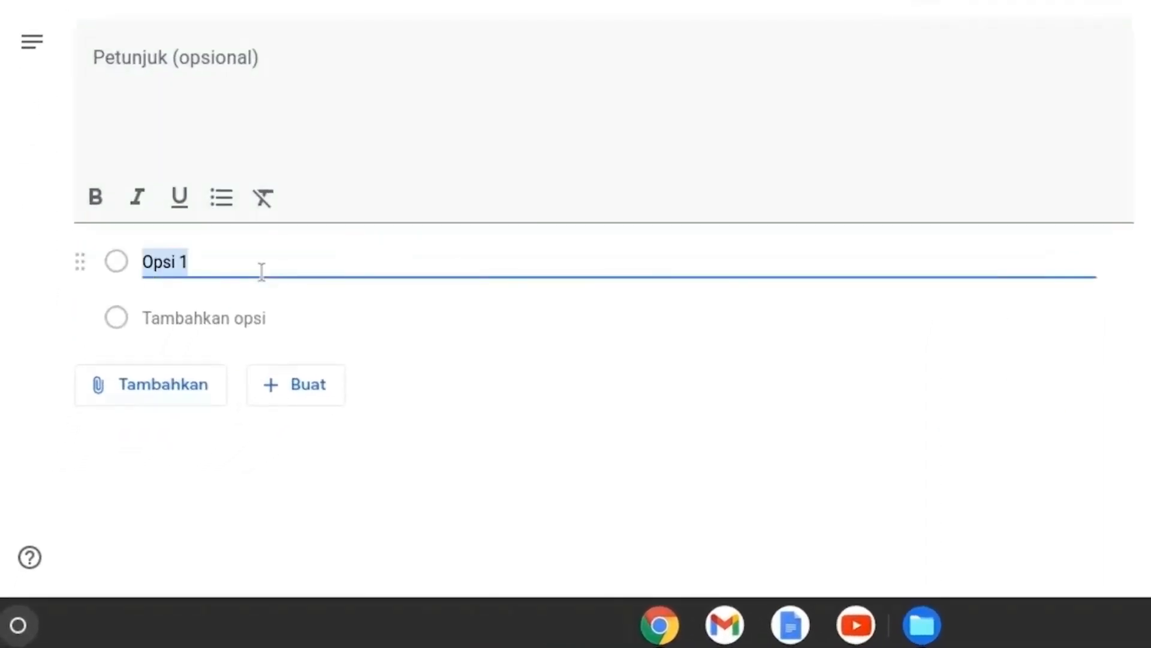
type("Hadir")
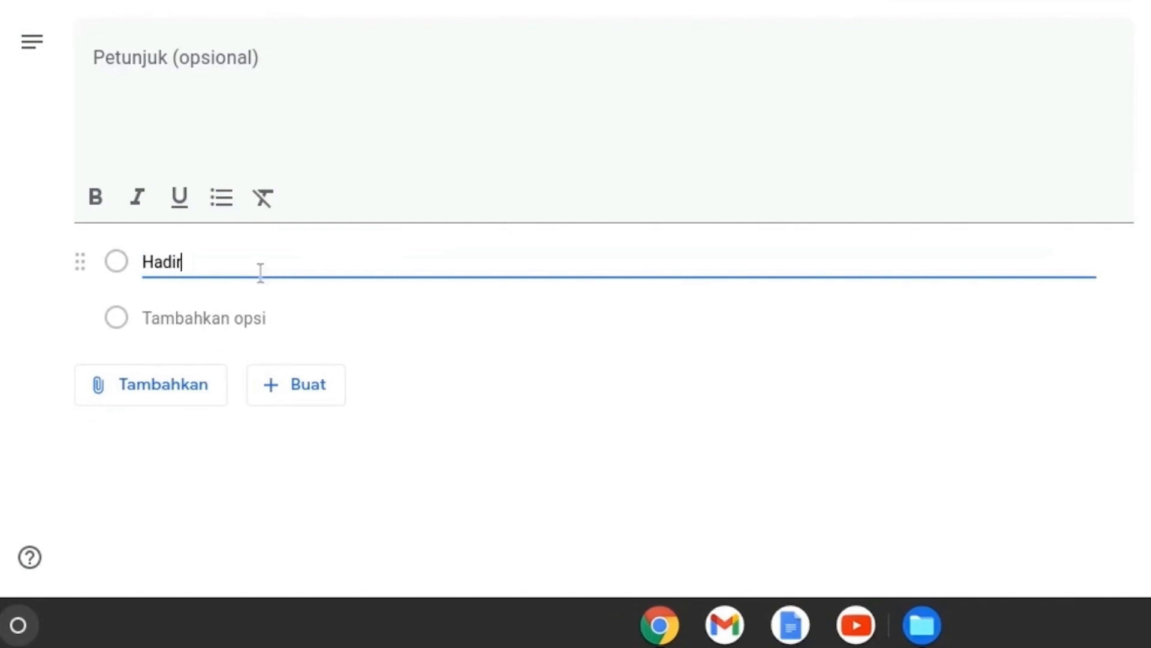
left_click(234, 323)
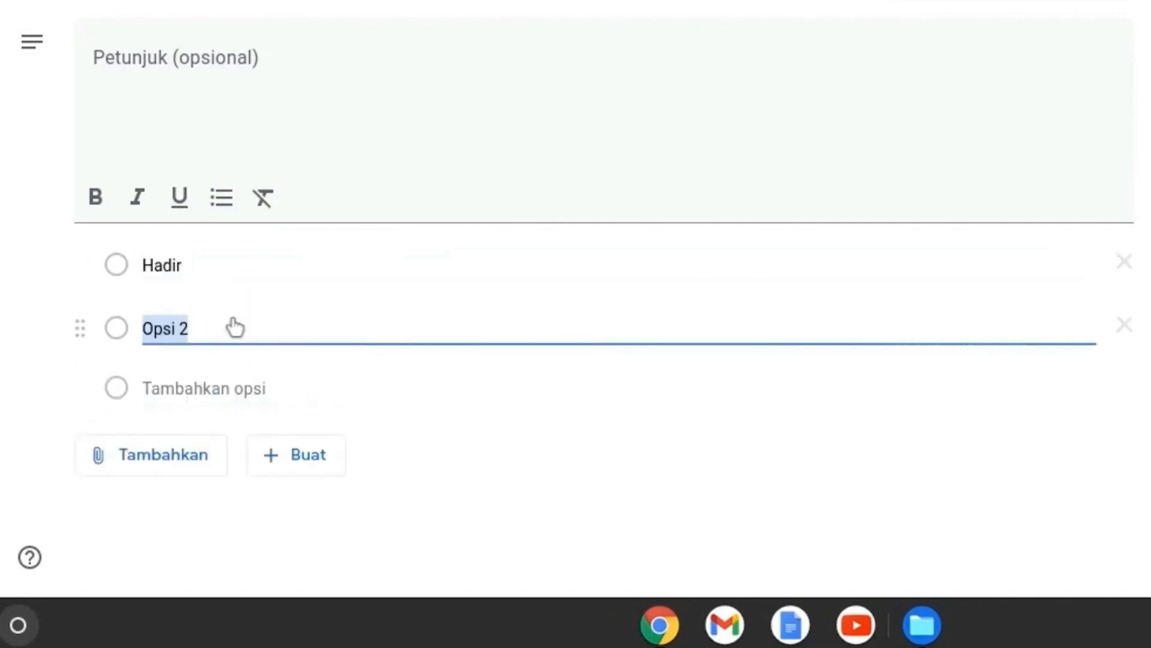
type("Izin")
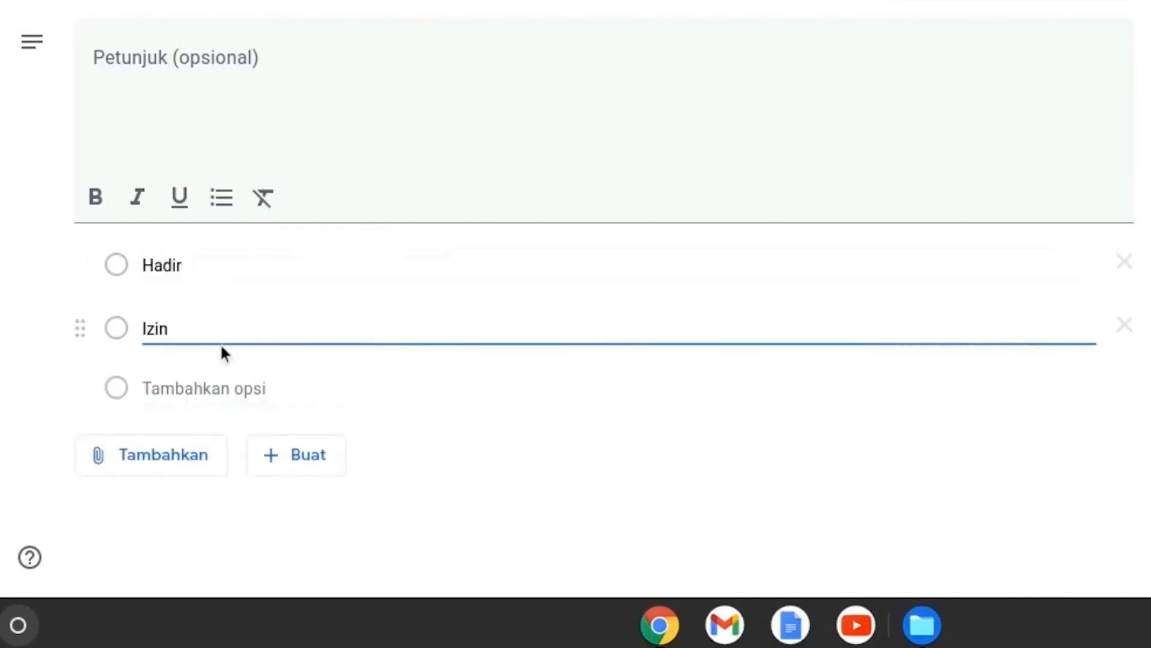
left_click(214, 391)
type("Sak")
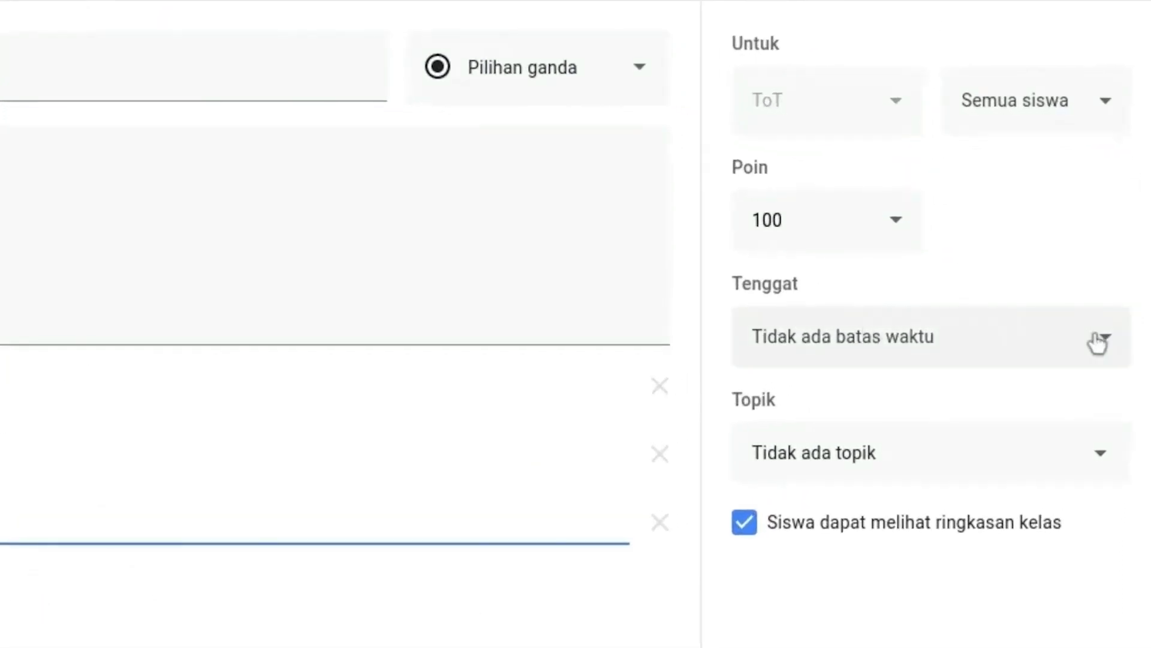
Set the question's due date to Friday 6 August 2021 at 10.00.
left_click(1098, 341)
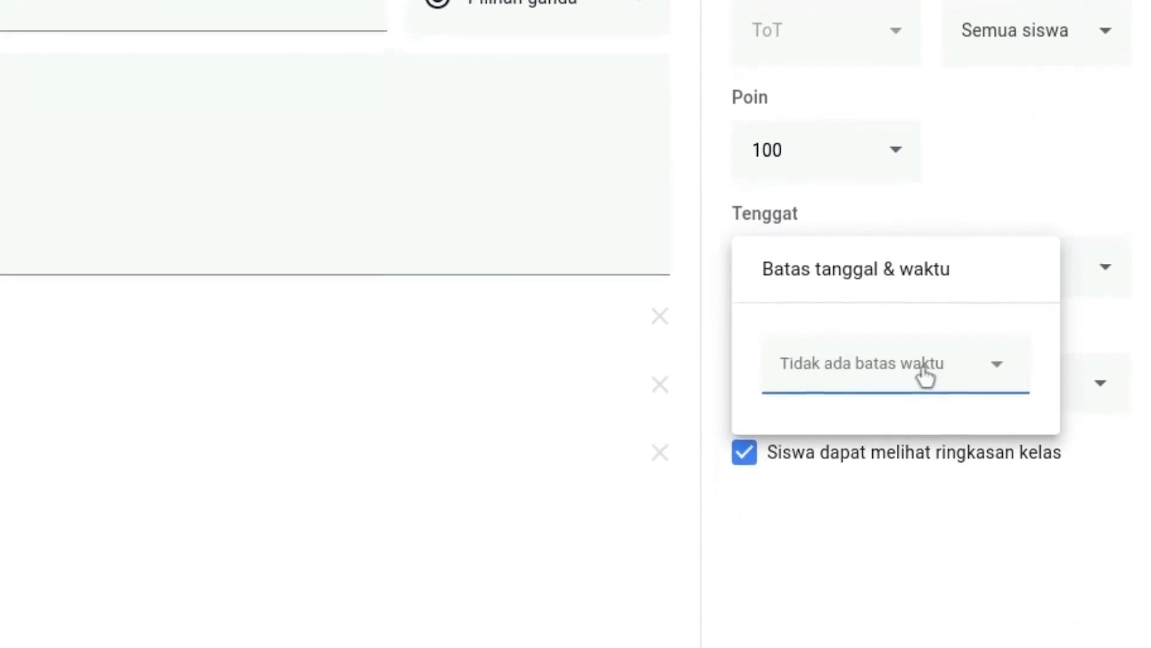
left_click(947, 431)
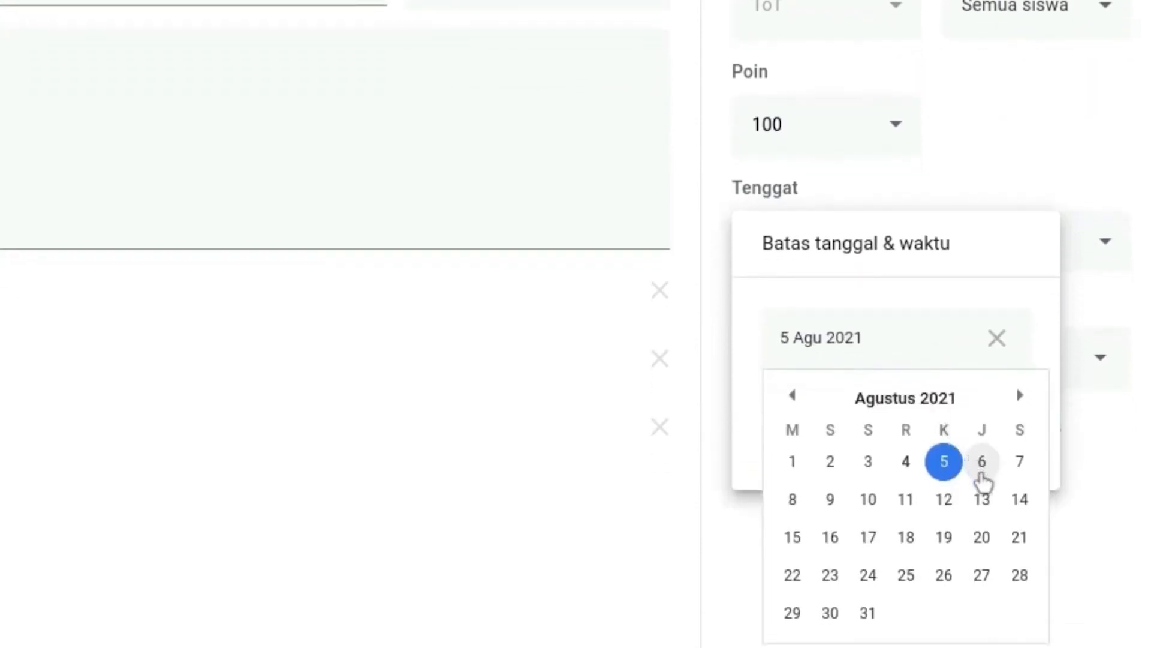
left_click(982, 474)
left_click(899, 421)
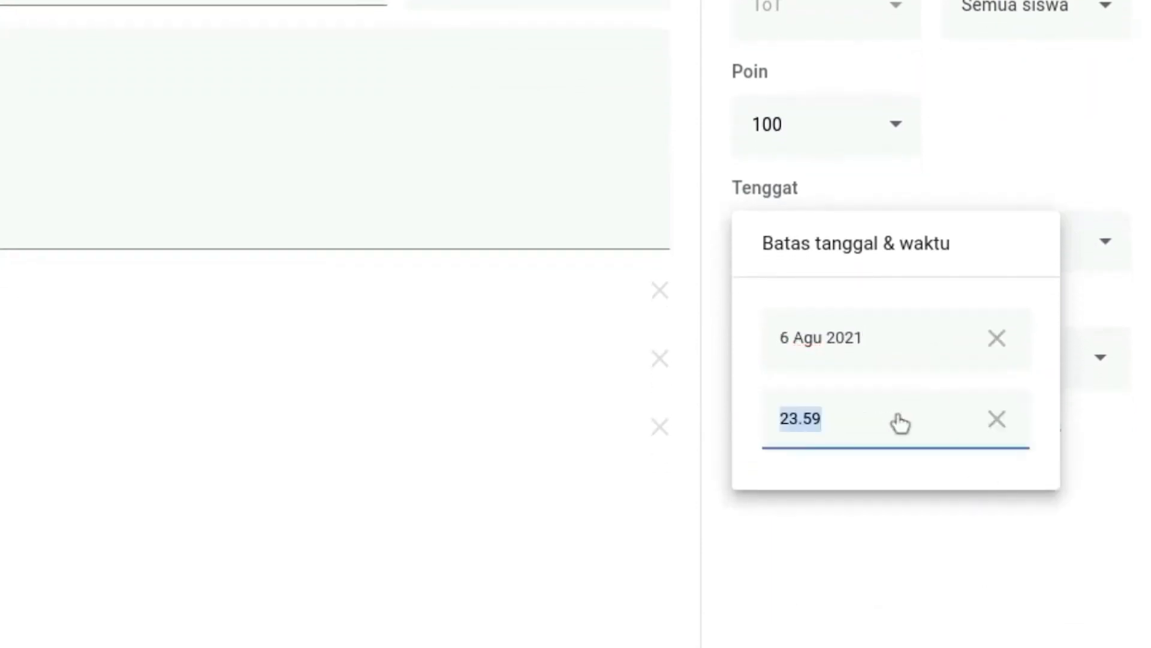
type("10")
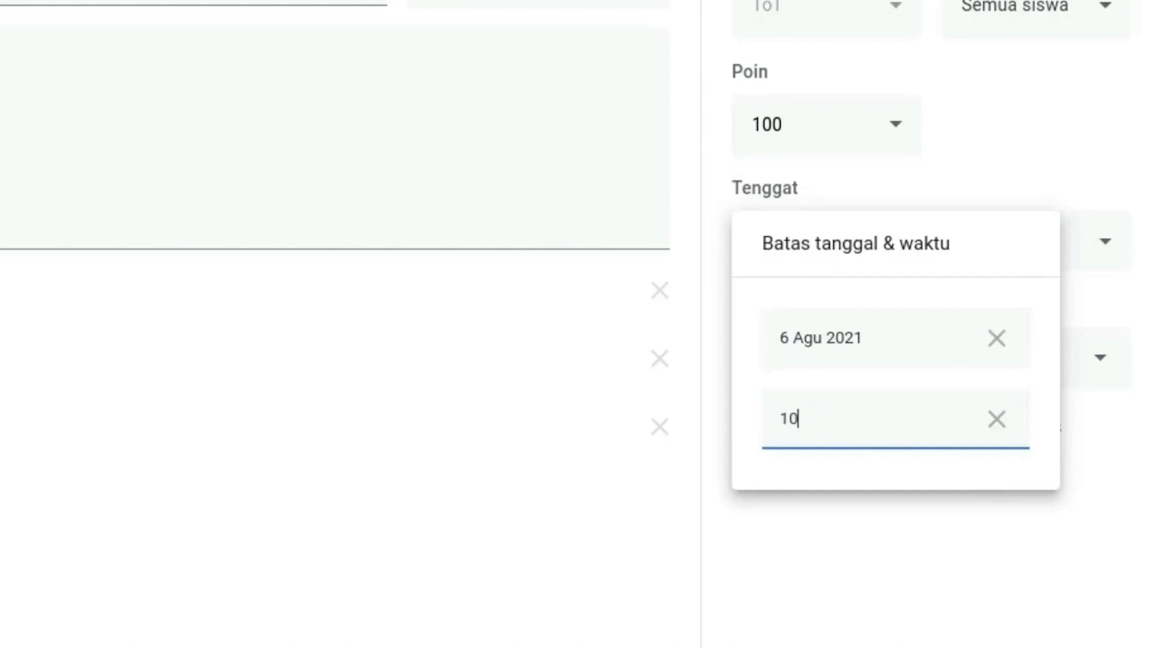
type(".00")
left_click(1121, 549)
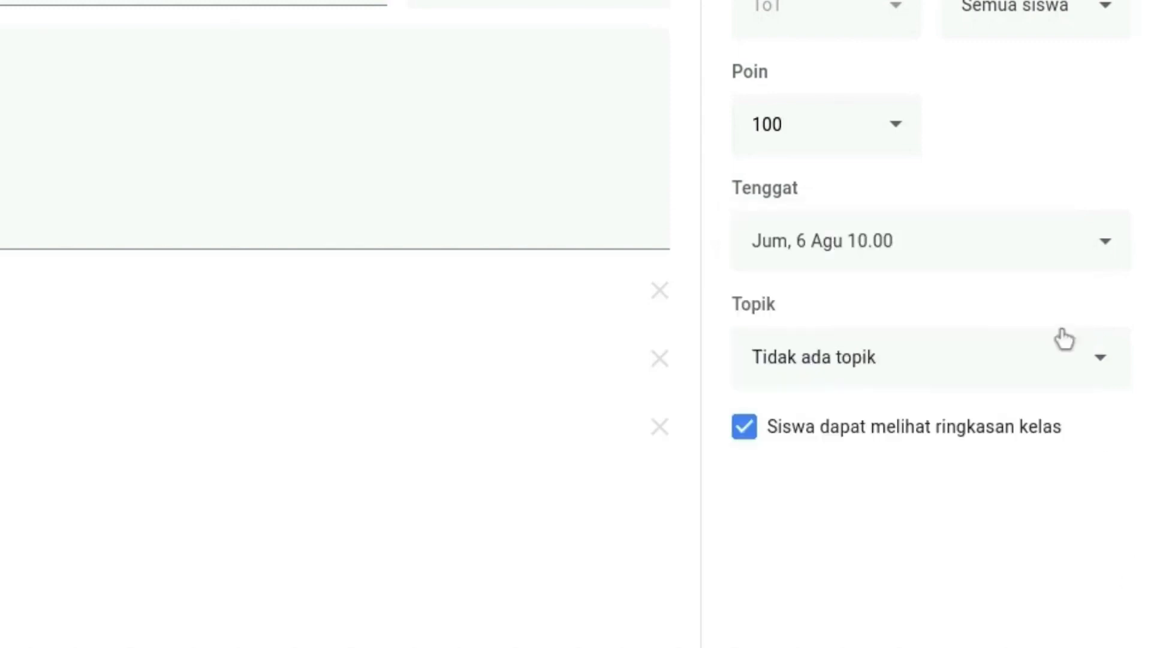
Create a new topic named Absen for the question.
left_click(1099, 360)
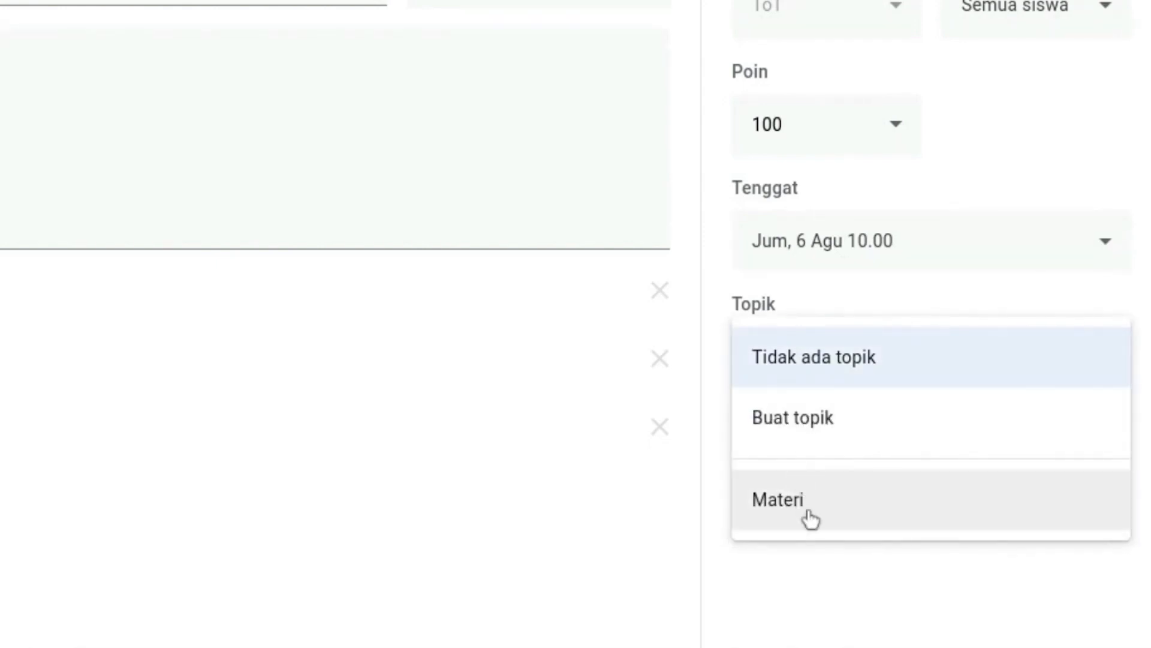
left_click(813, 447)
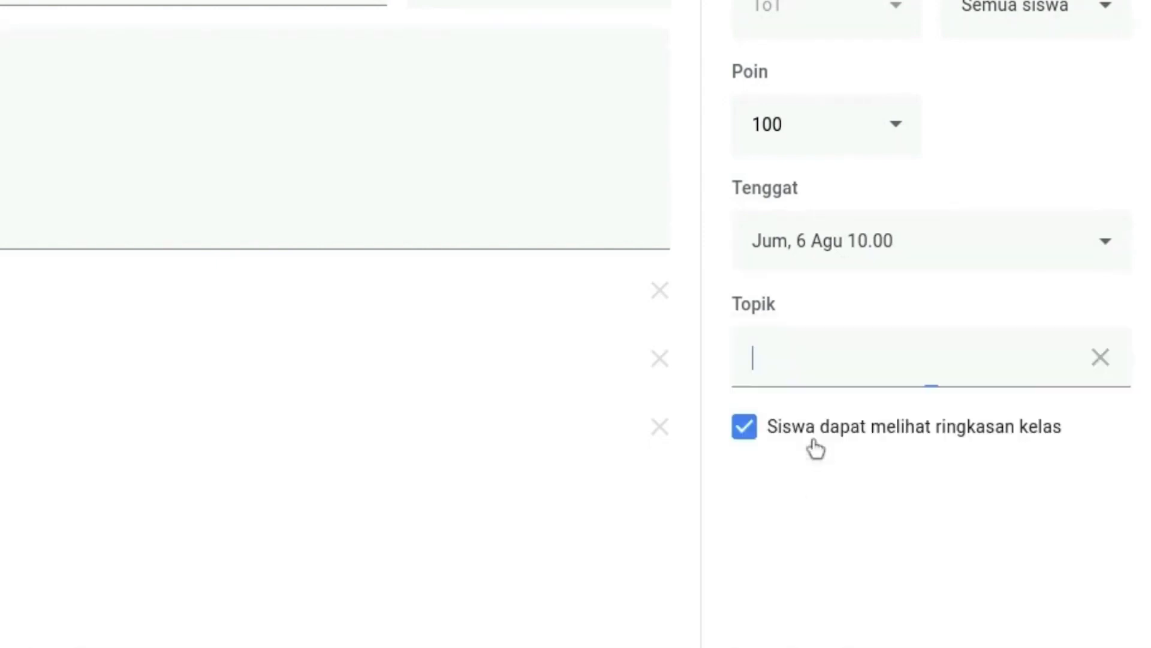
type("Absen")
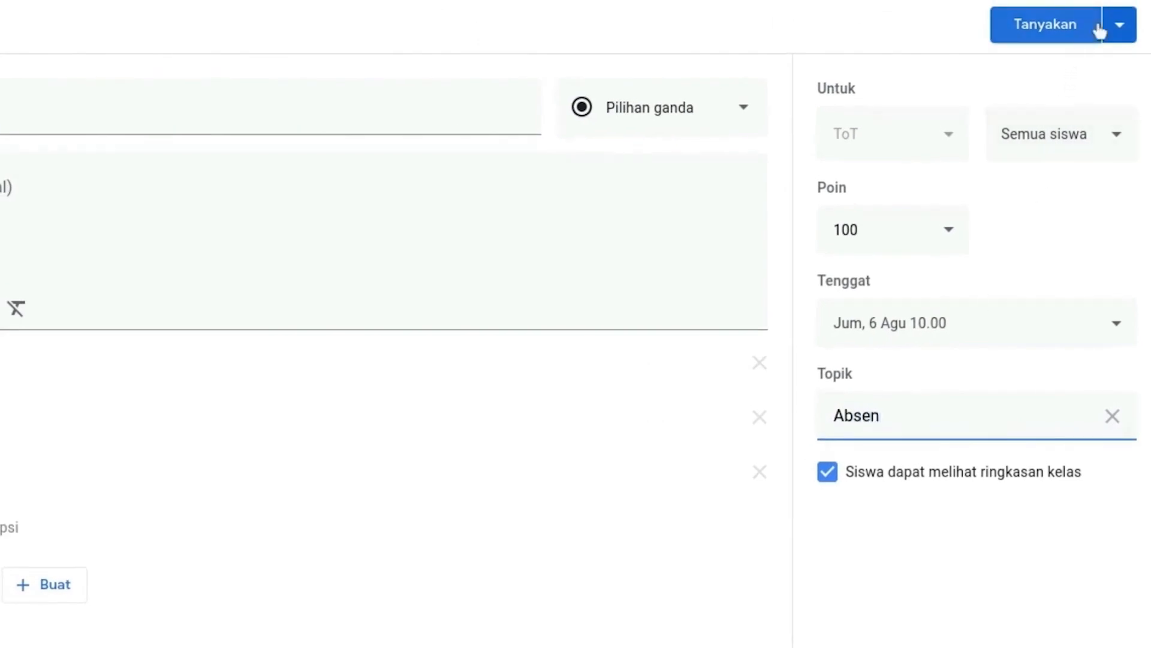
Use the arrow beside Tanyakan to save the Absen question with Simpan draf.
left_click(1119, 25)
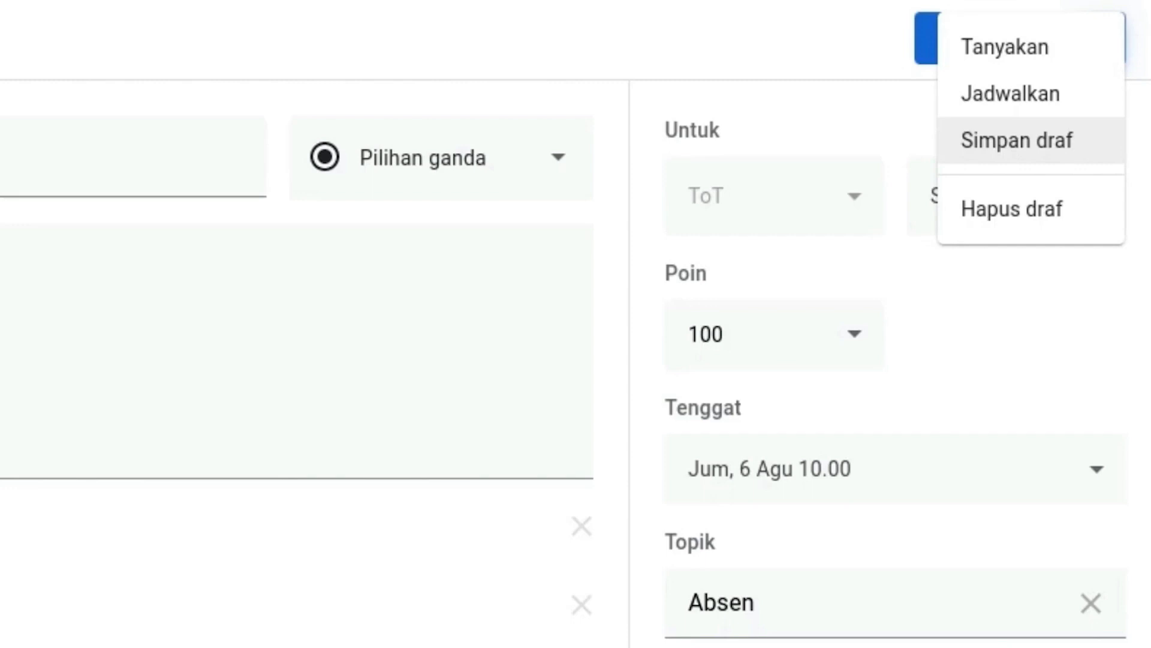
left_click(1070, 139)
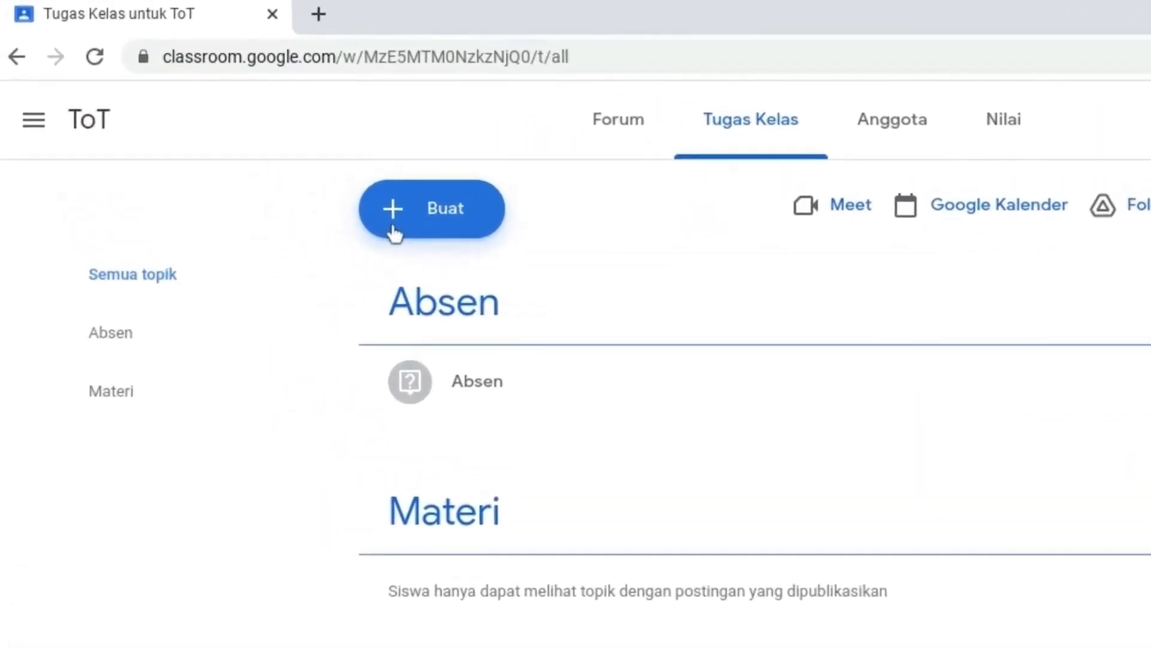
Begin a new Tugas assignment (Materi 1) and view its Tambahkan attachment sources.
left_click(387, 223)
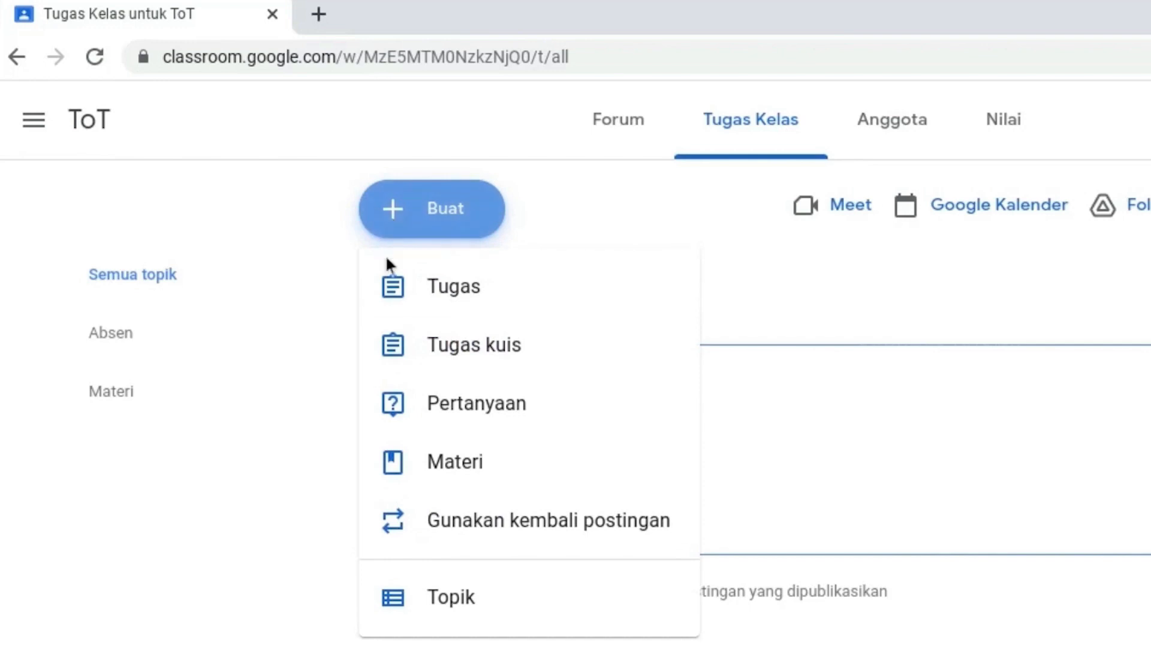
left_click(414, 309)
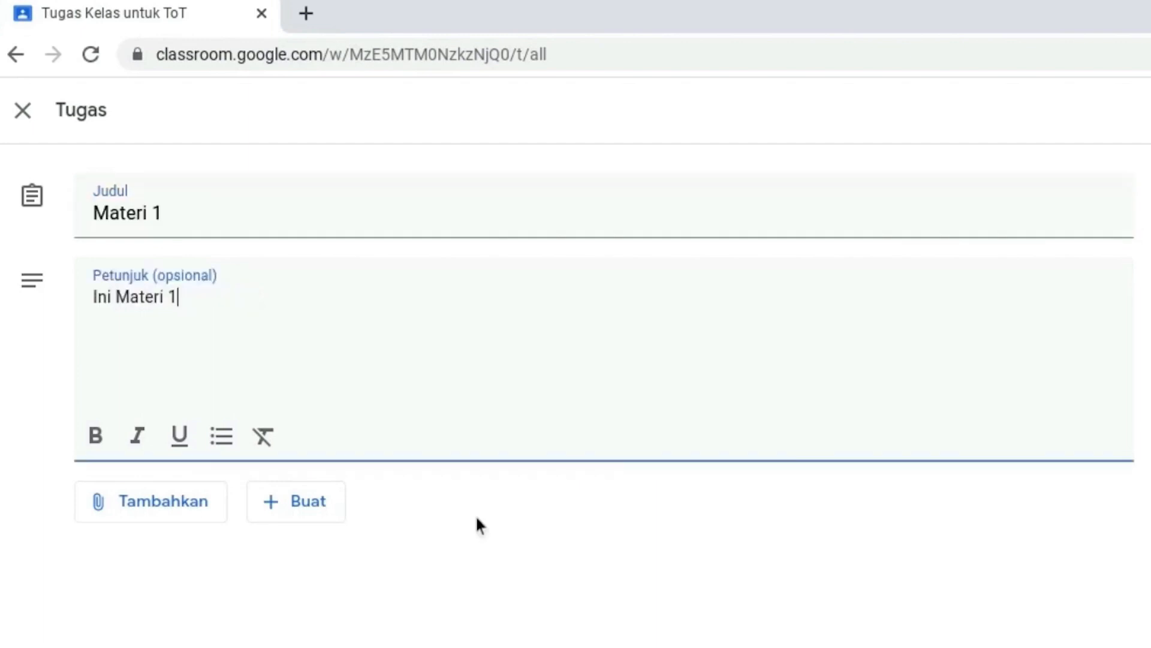
left_click(172, 523)
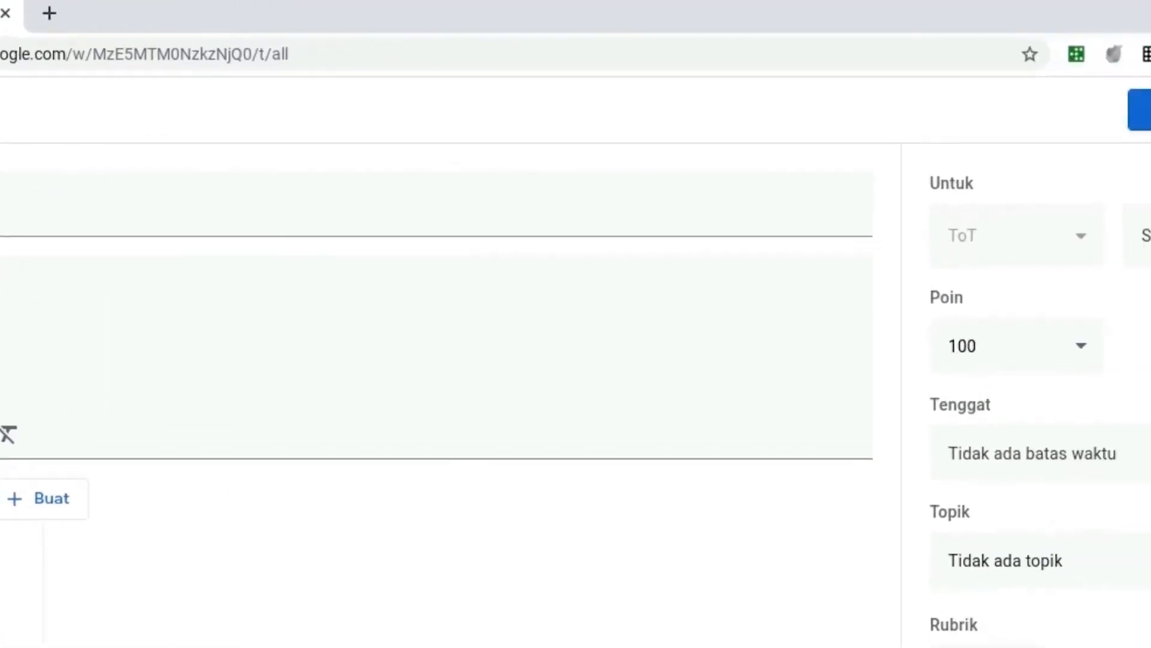
Look through the assignment's posting options and the Buat file list, closing both unchanged.
left_click(1112, 144)
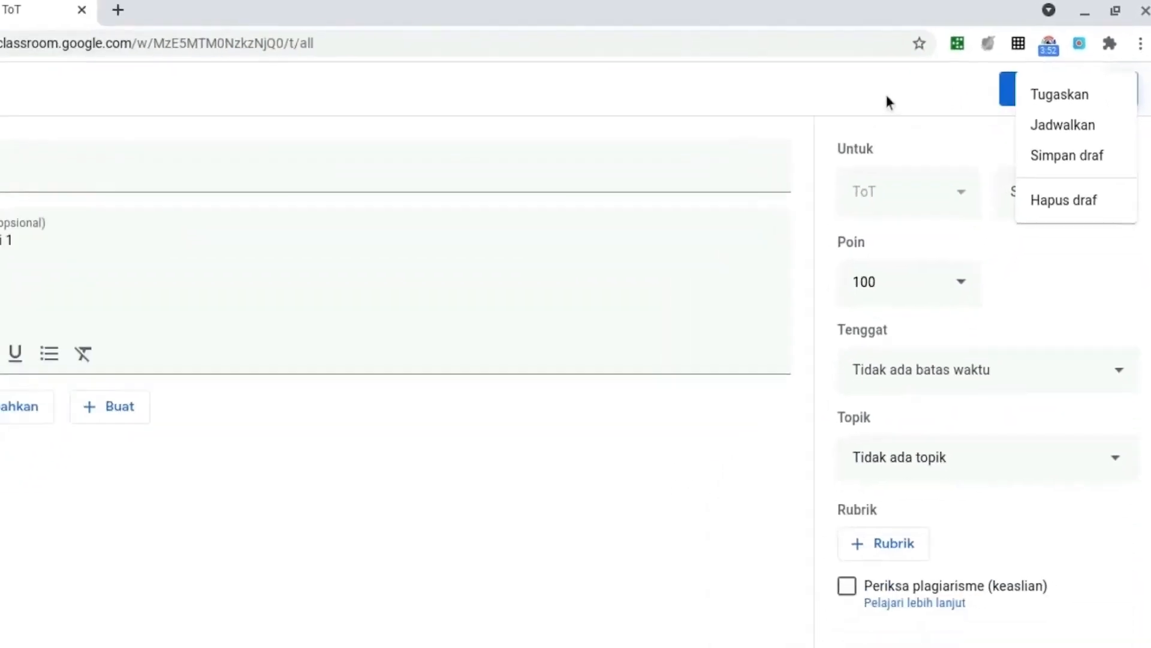
left_click(886, 97)
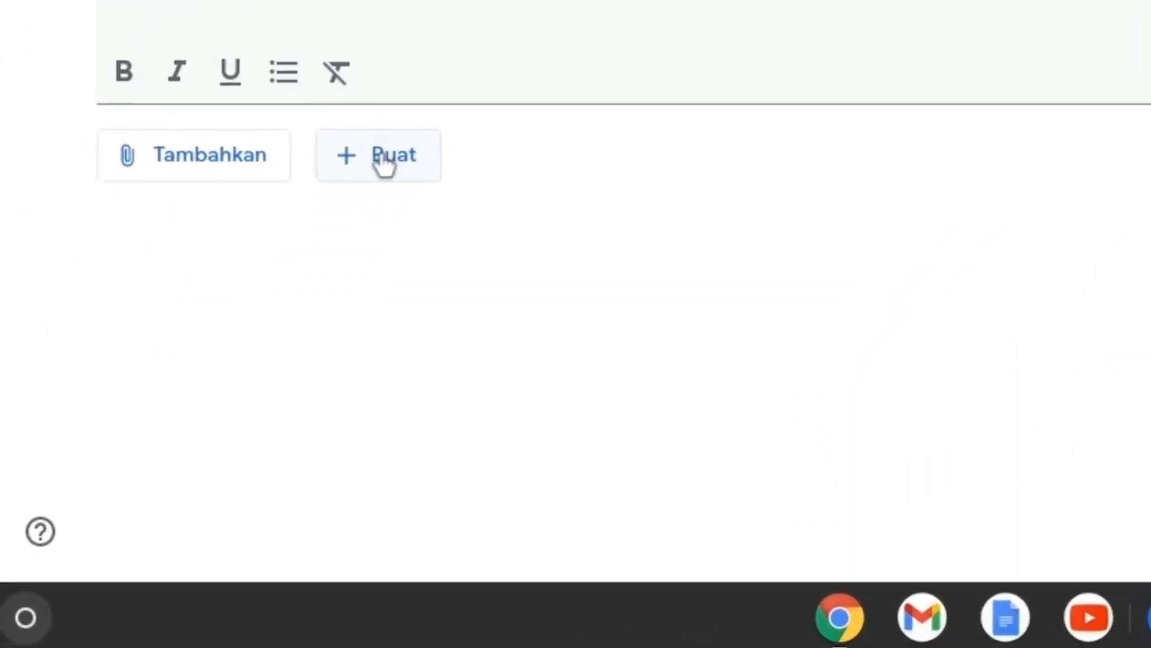
left_click(384, 157)
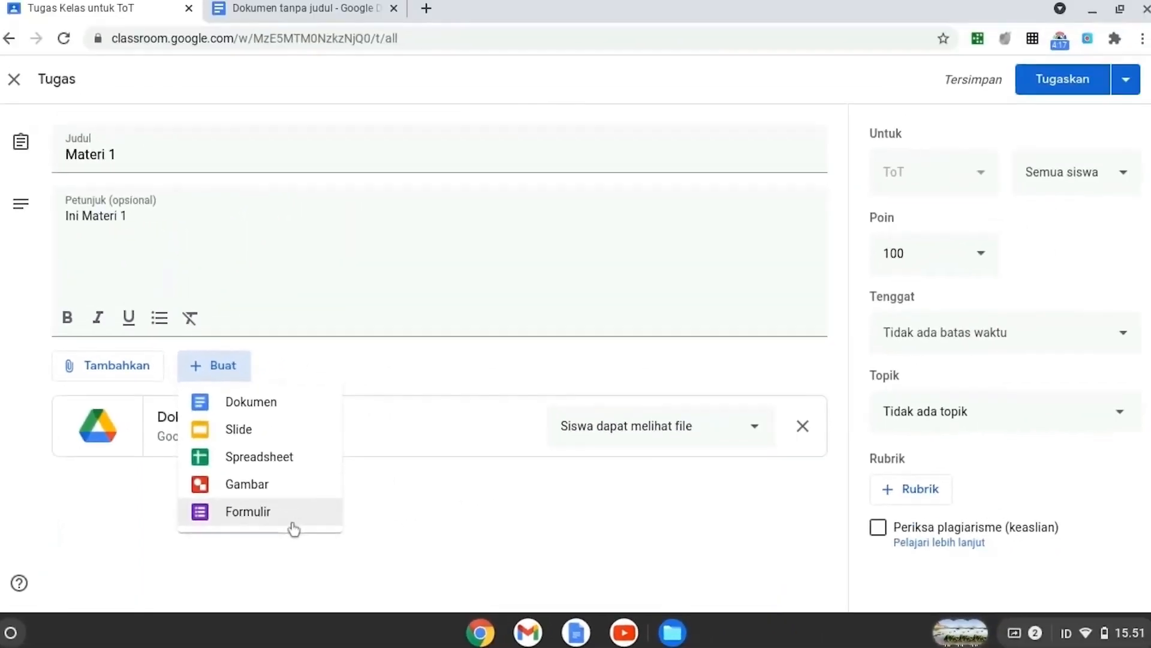
left_click(758, 384)
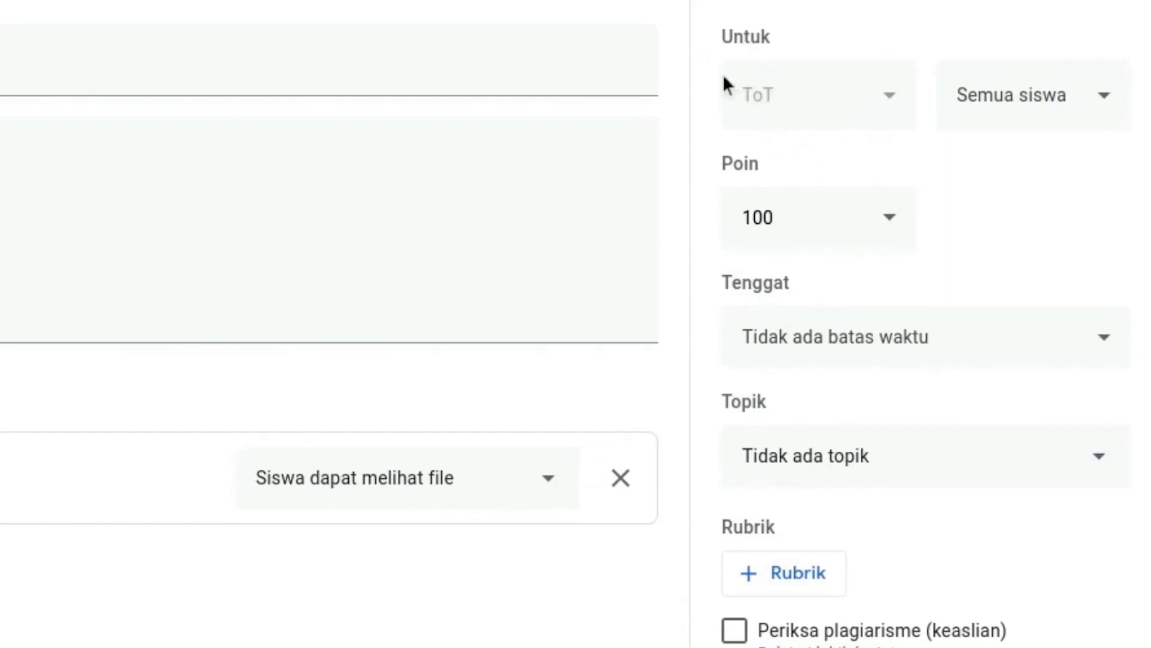
Check the student audience, set Materi 1's topic to Materi, and post it with Tugaskan.
left_click(1108, 103)
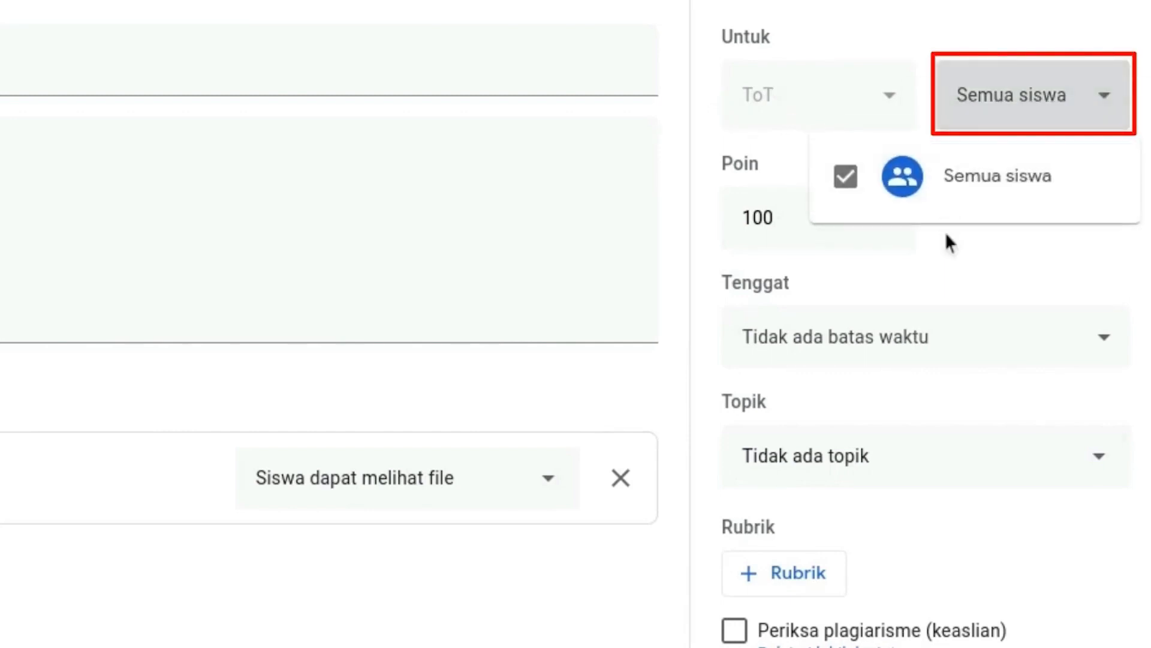
left_click(911, 20)
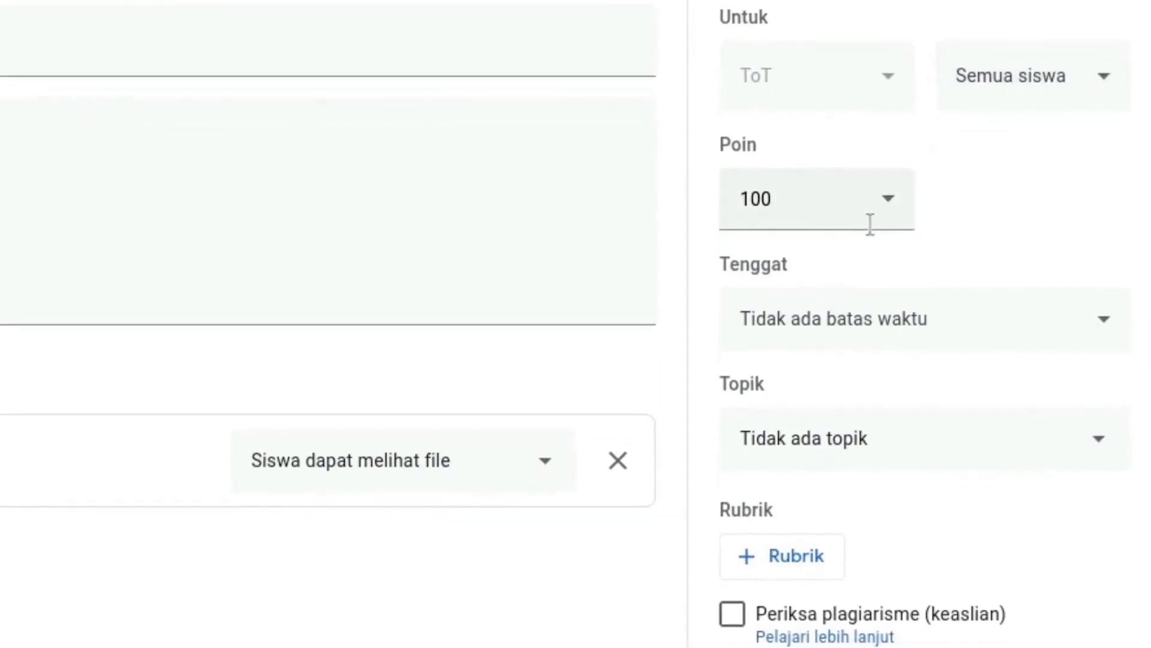
left_click(996, 461)
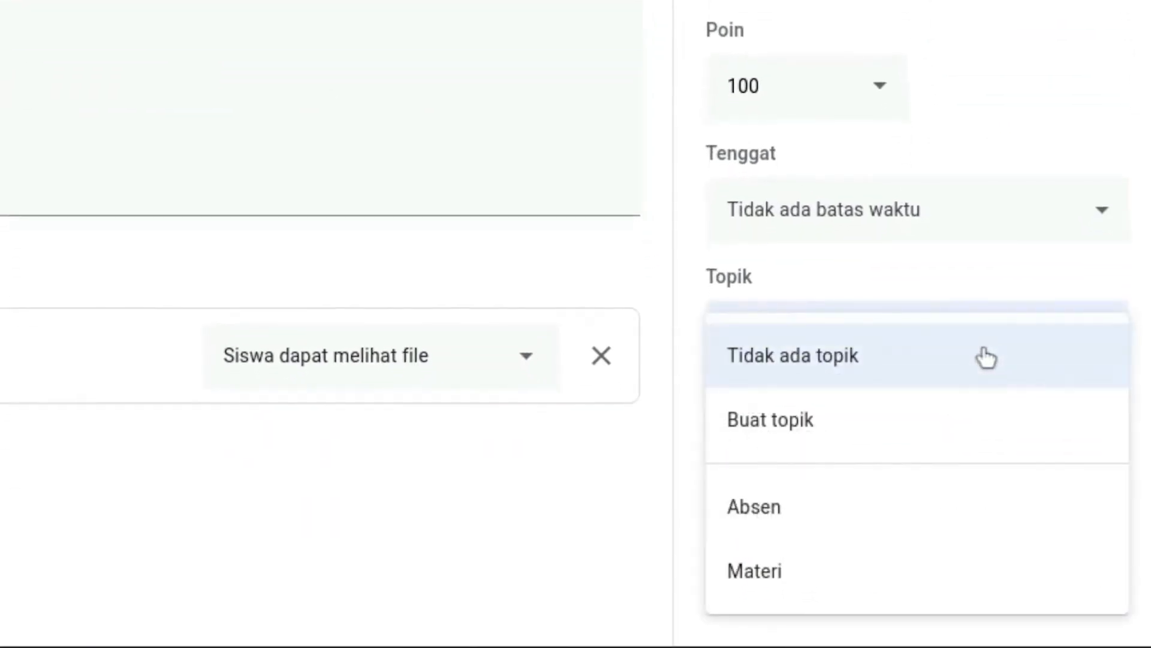
left_click(858, 581)
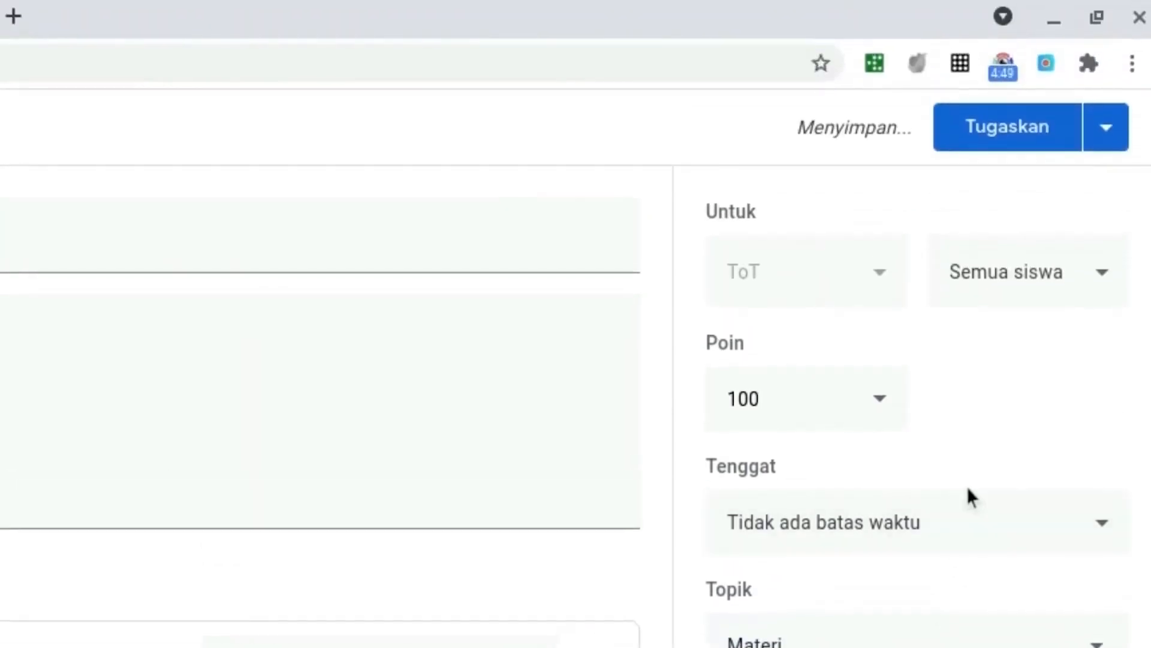
left_click(1102, 133)
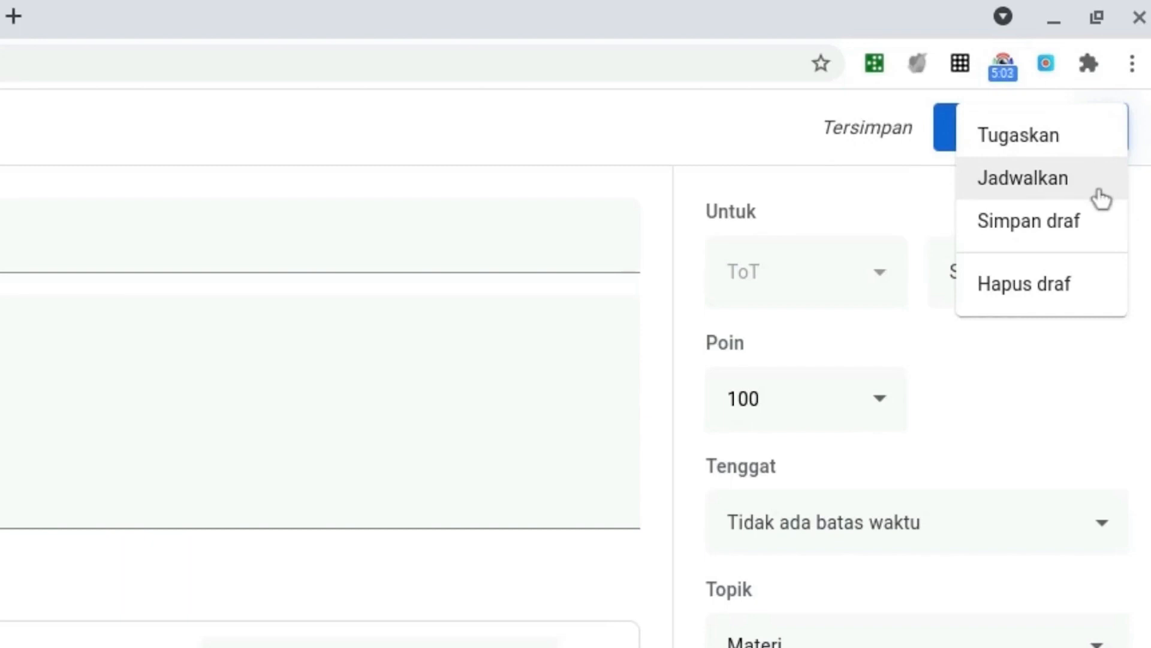
left_click(1083, 135)
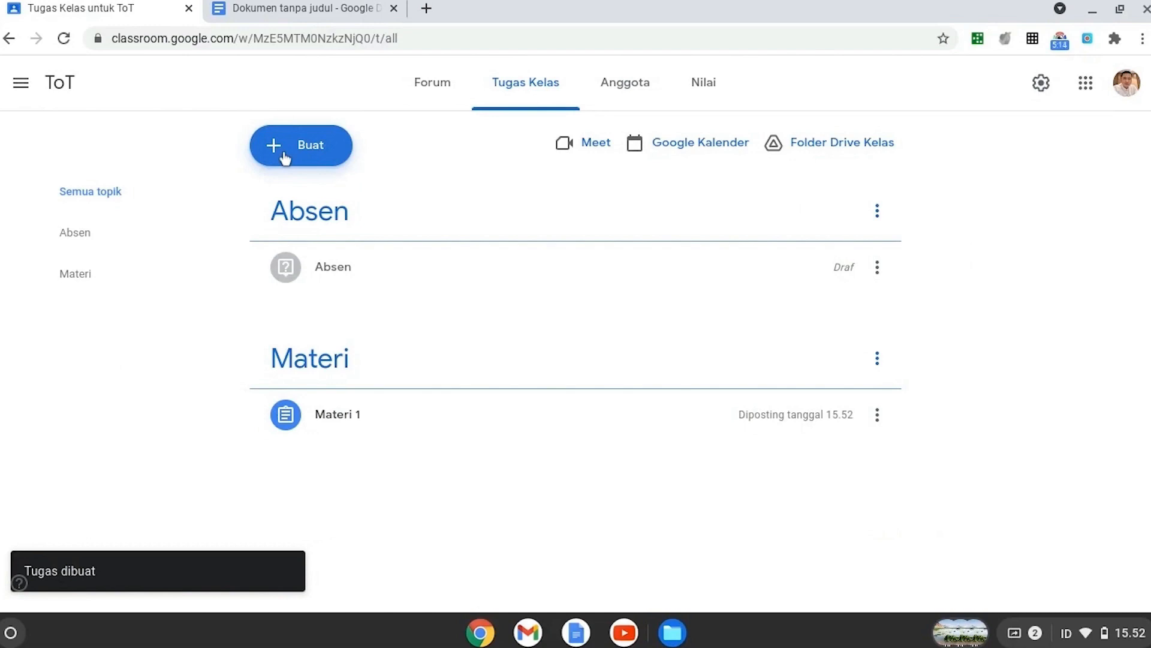
Edit the posted Materi 1 assignment and choose YouTube from the Tambahkan attachment list.
left_click(284, 151)
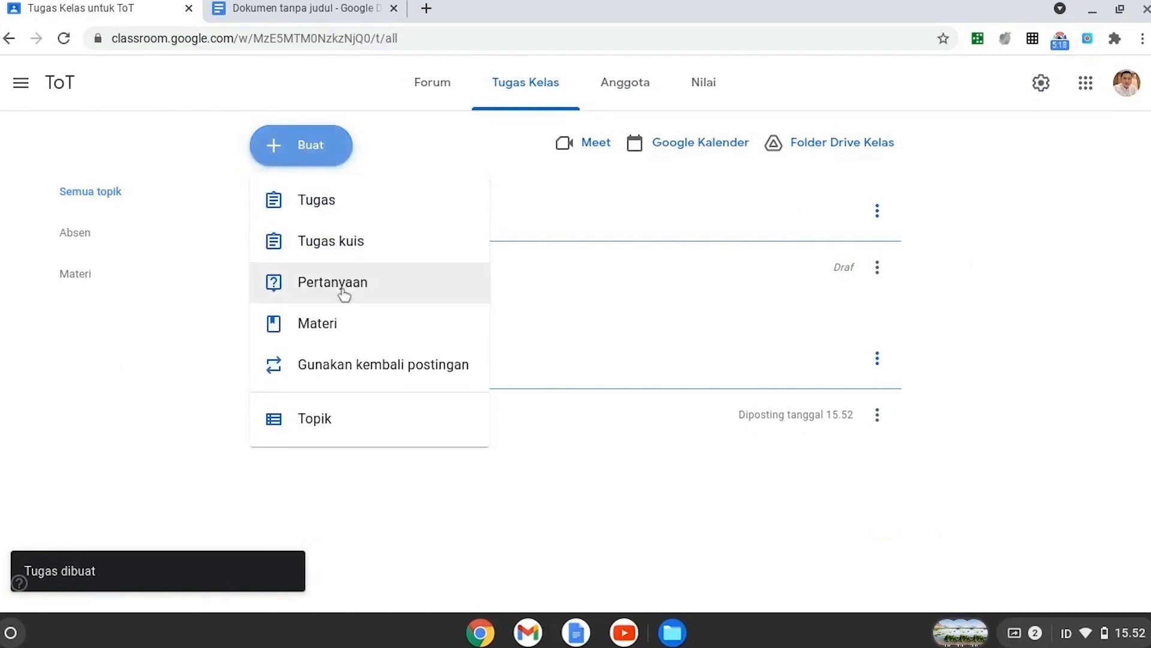
left_click(939, 354)
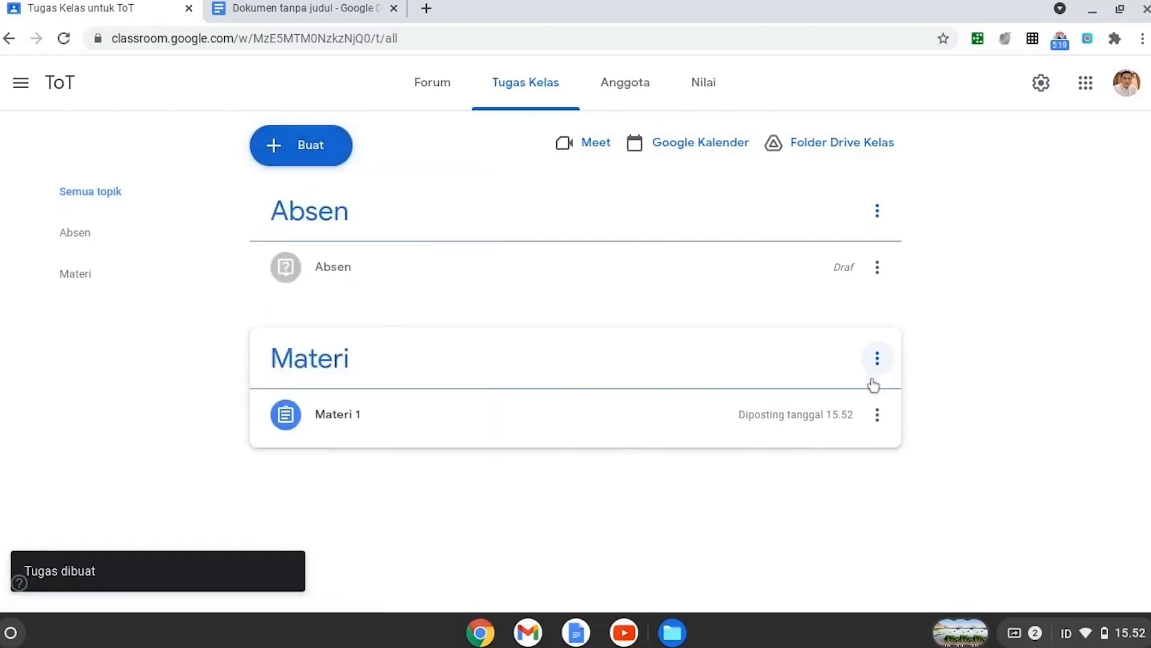
left_click(877, 414)
left_click(819, 453)
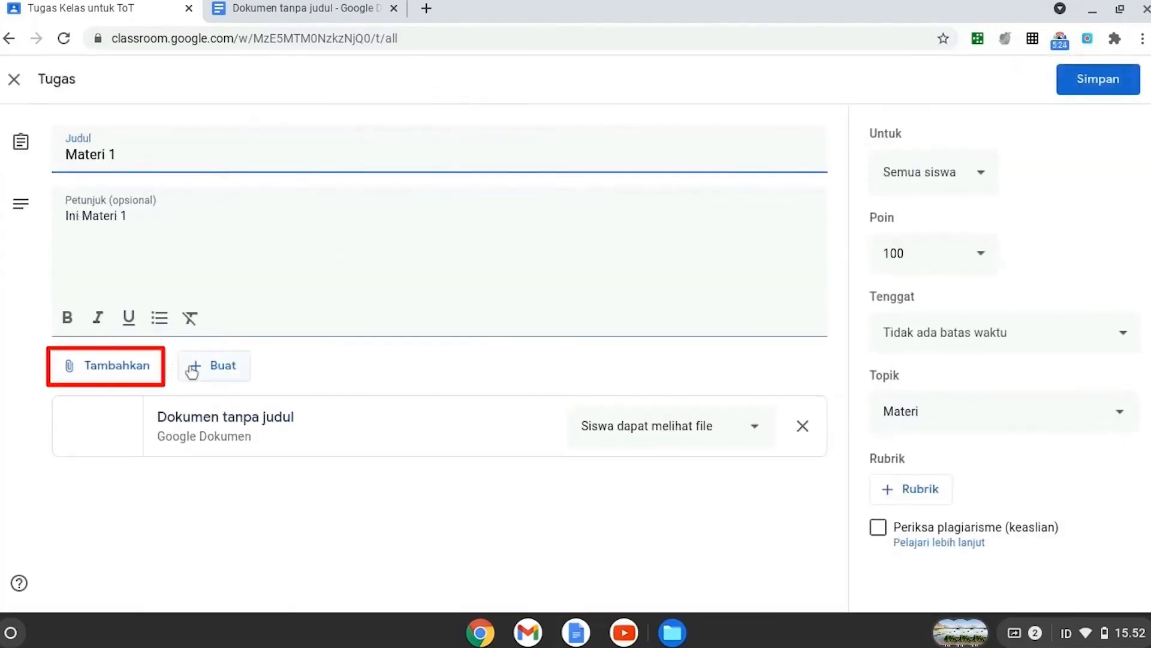
left_click(154, 366)
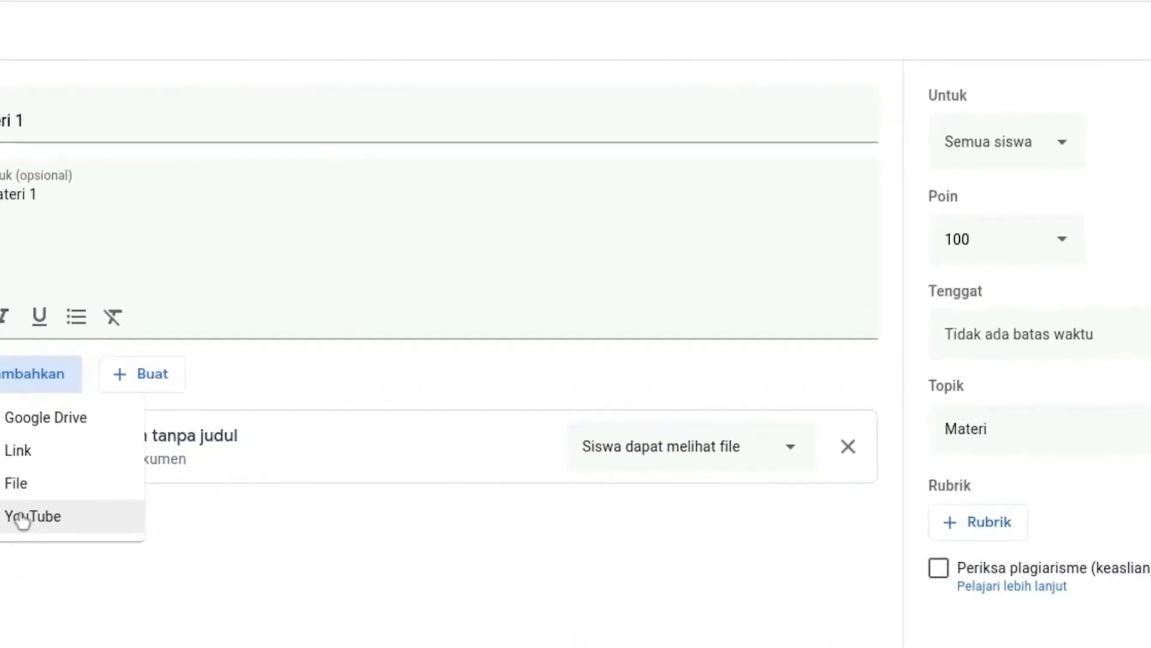
left_click(23, 519)
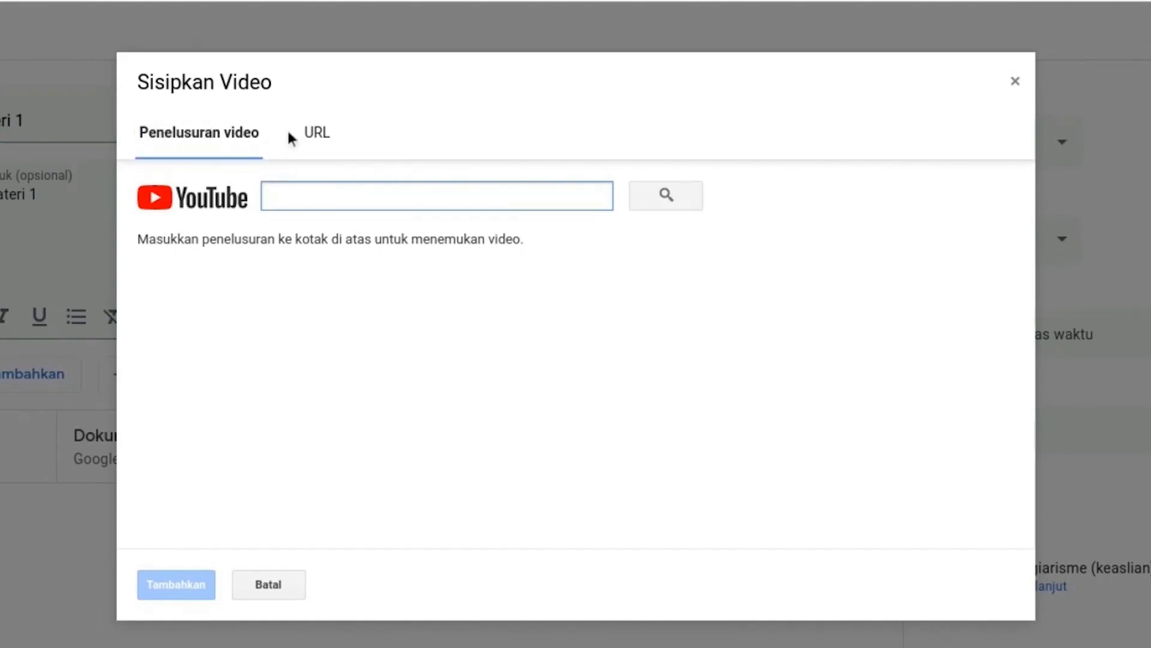
Switch Sisipkan Video to its URL tab, then close the dialog without adding a video.
left_click(323, 137)
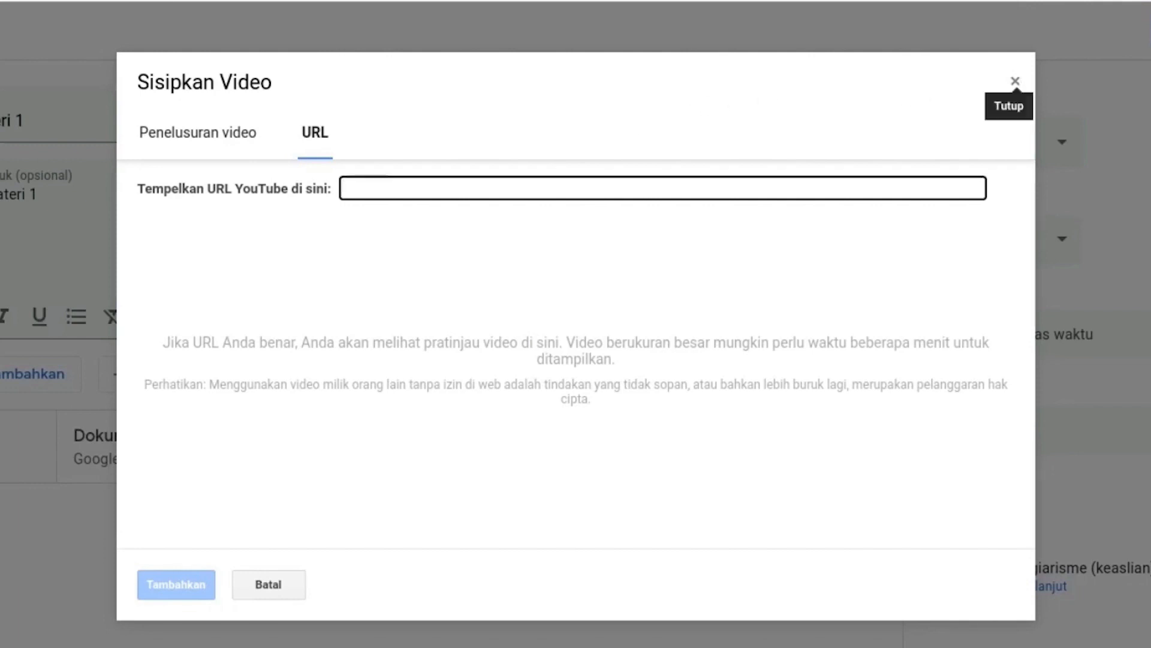
left_click(1021, 82)
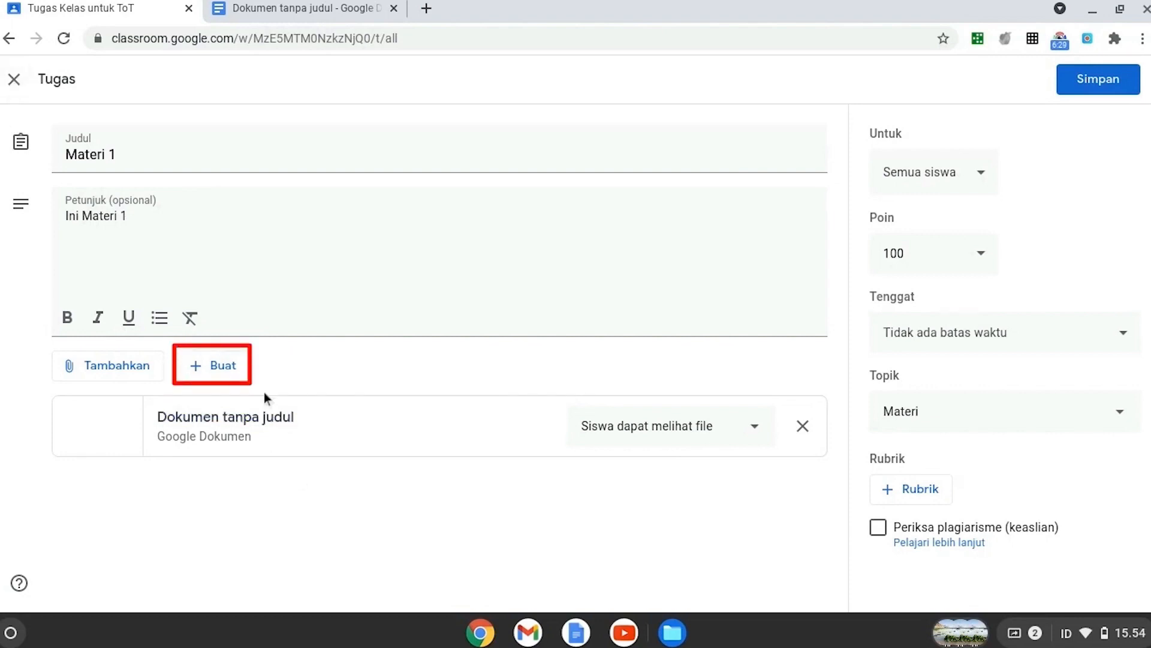
Leave Materi 1 unchanged, with the document kept view-only, and close its editor.
left_click(204, 367)
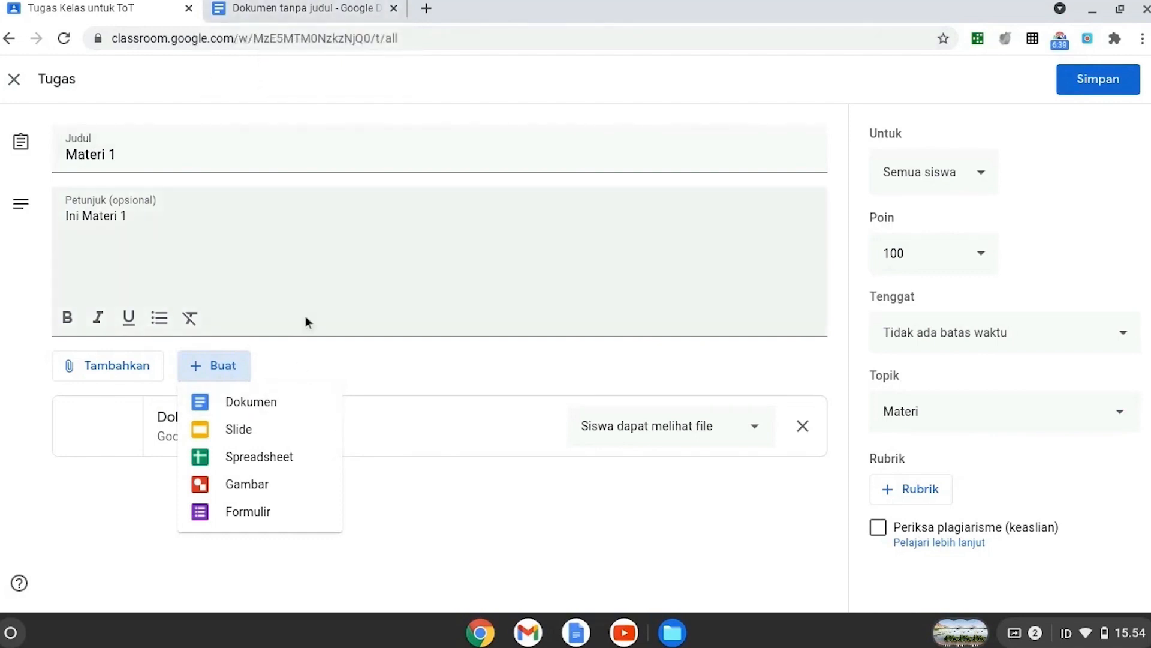
left_click(491, 514)
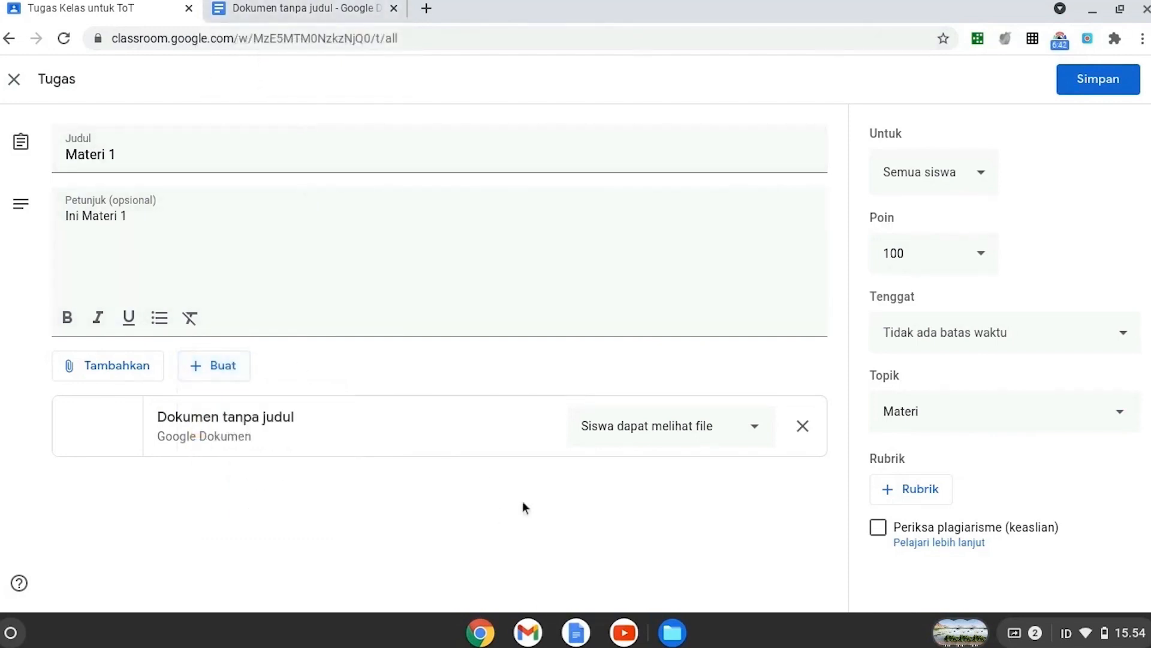
left_click(756, 427)
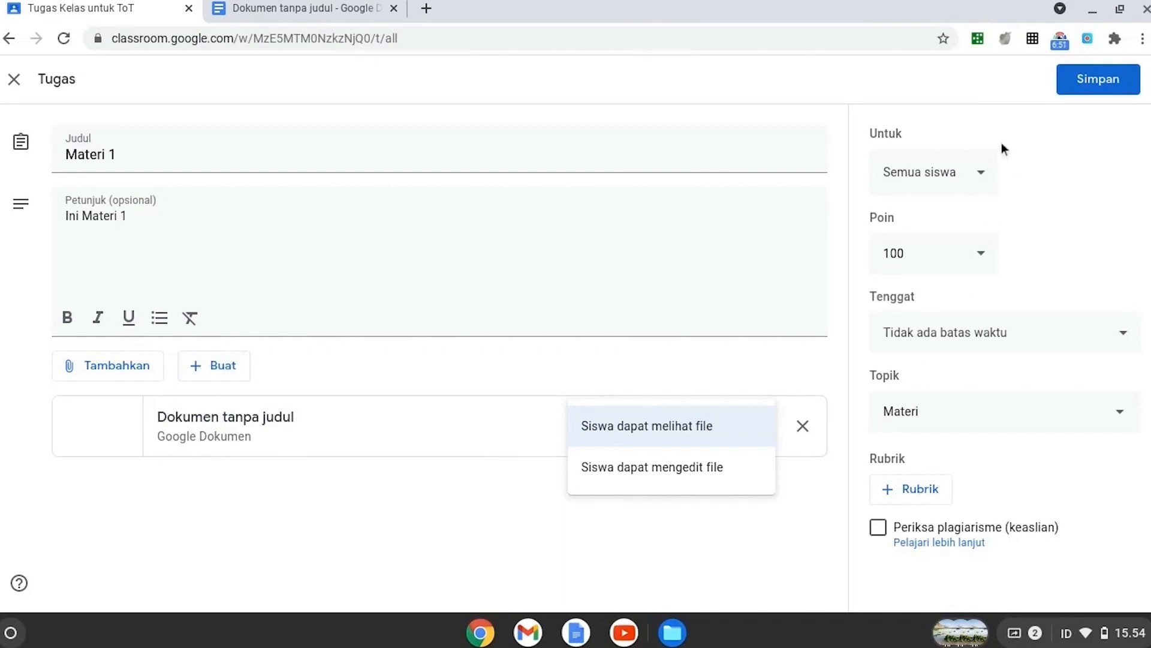
left_click(932, 89)
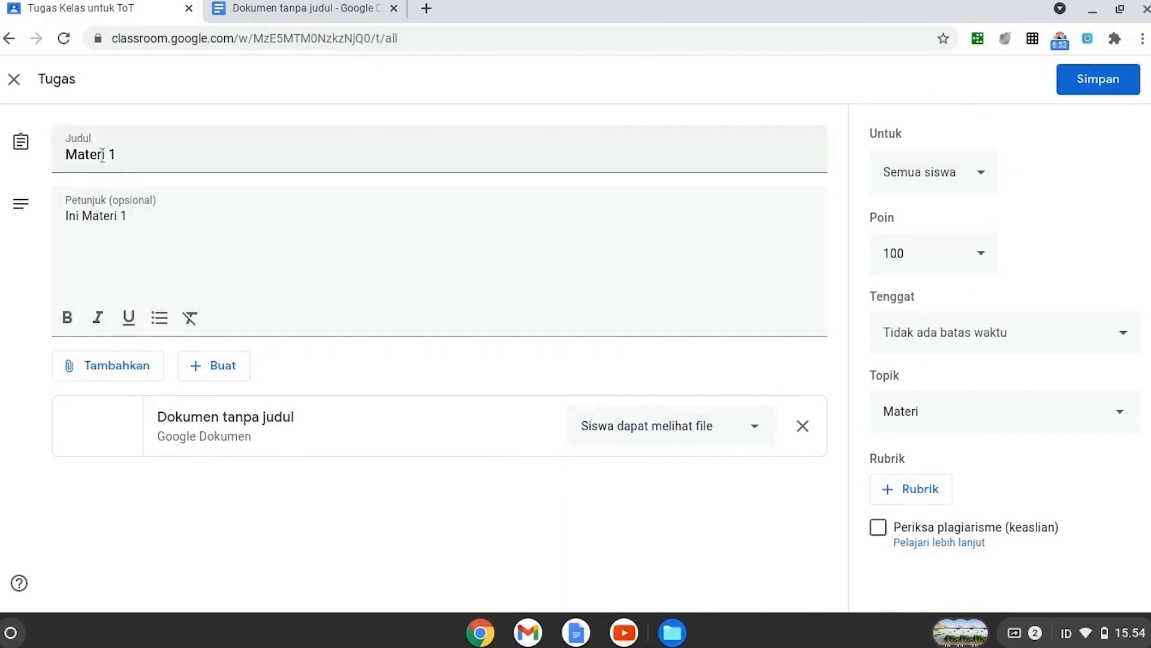
left_click(14, 80)
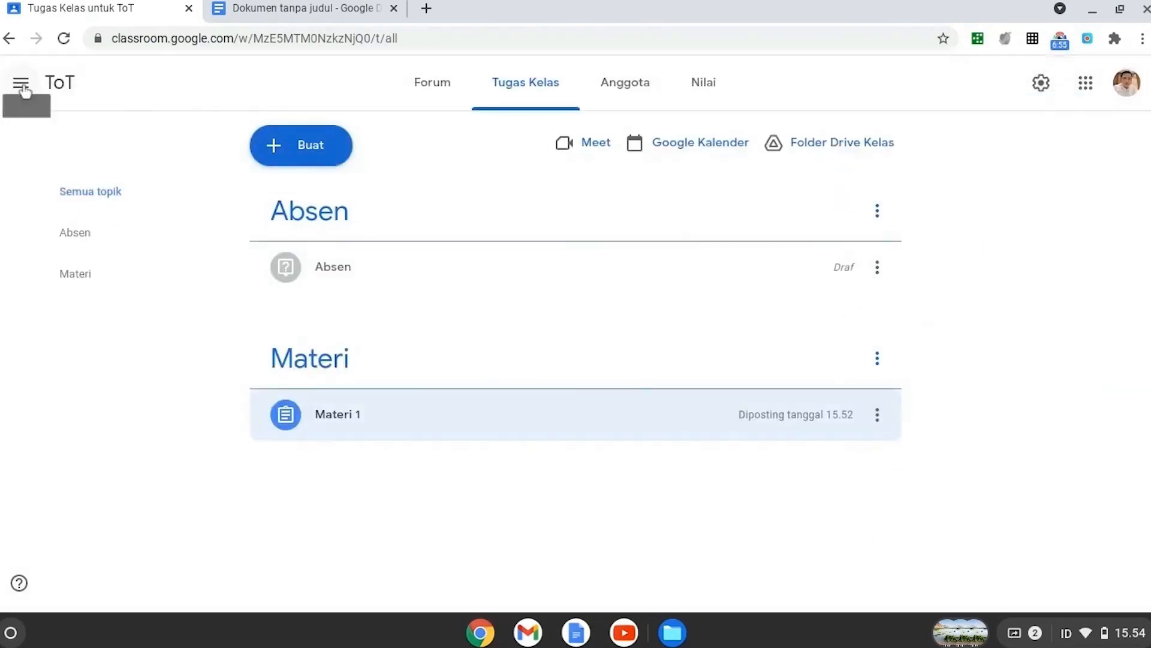
Start a new assignment and attach a new blank Google Docs document.
left_click(295, 155)
left_click(294, 204)
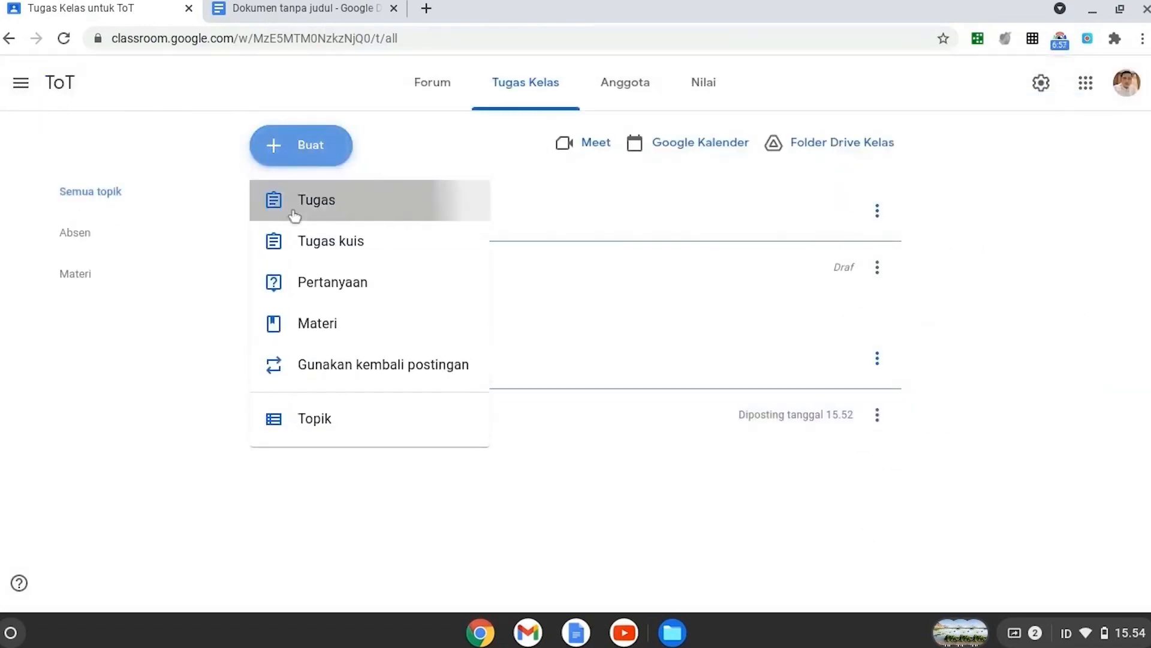
left_click(220, 367)
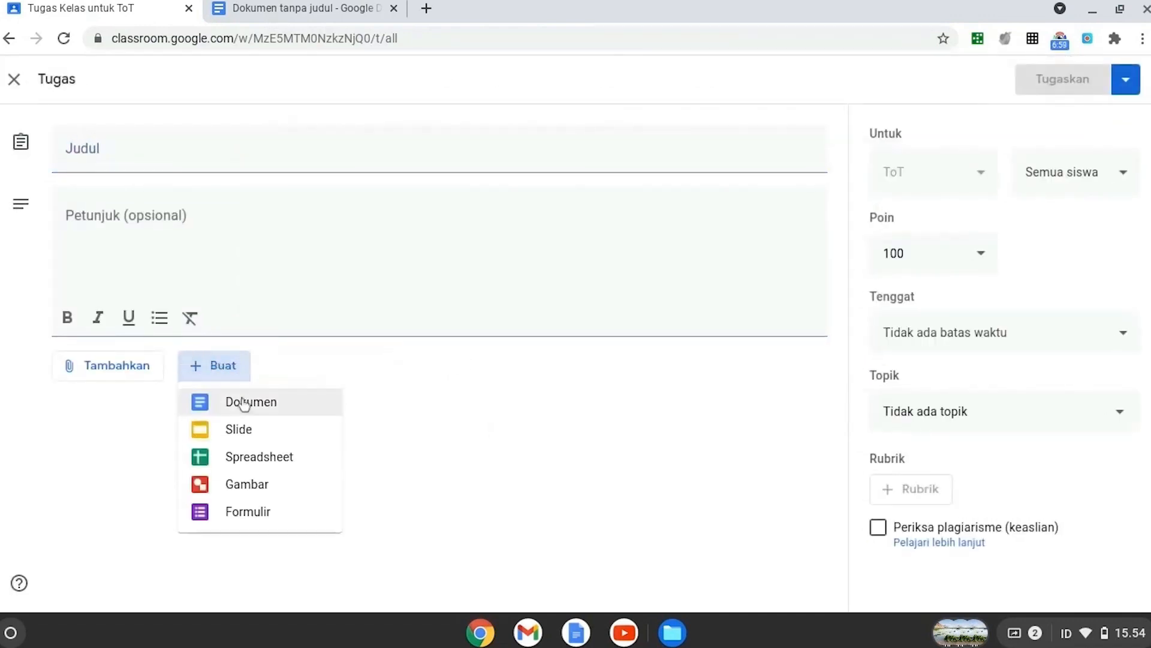
left_click(244, 407)
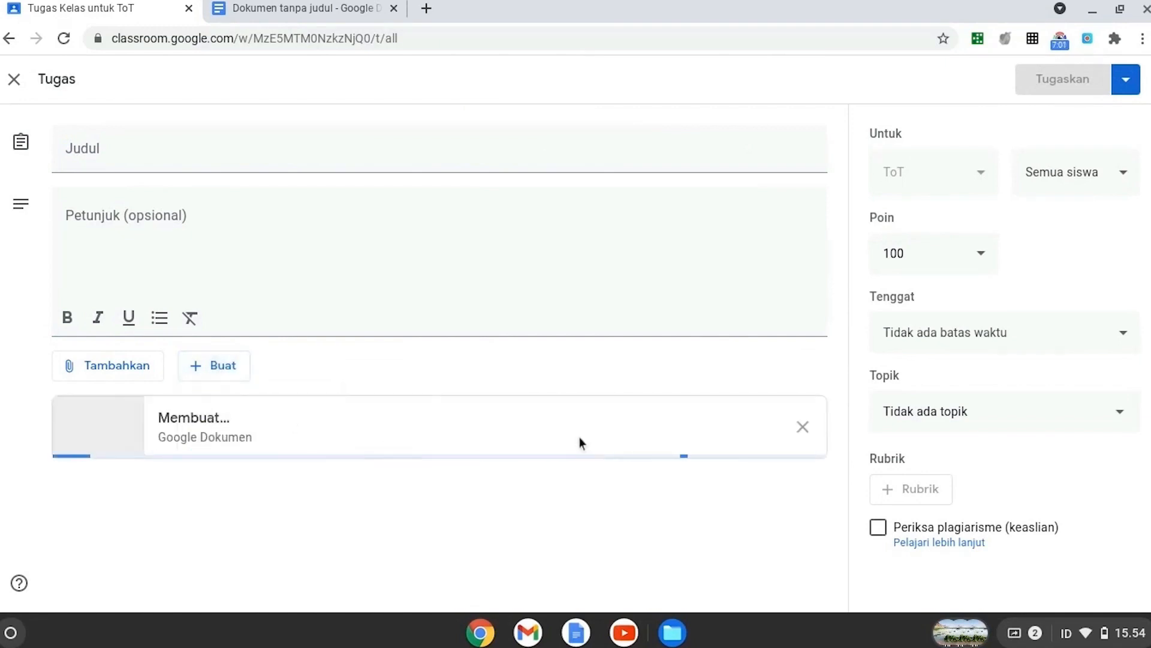
left_click(725, 440)
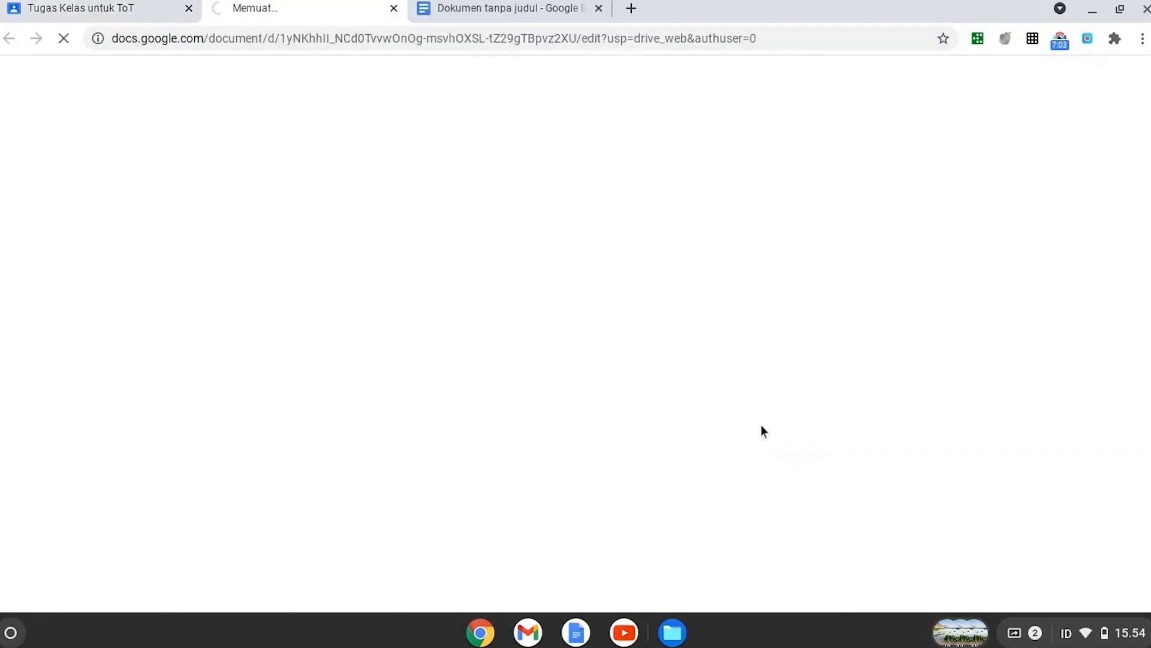
left_click(75, 9)
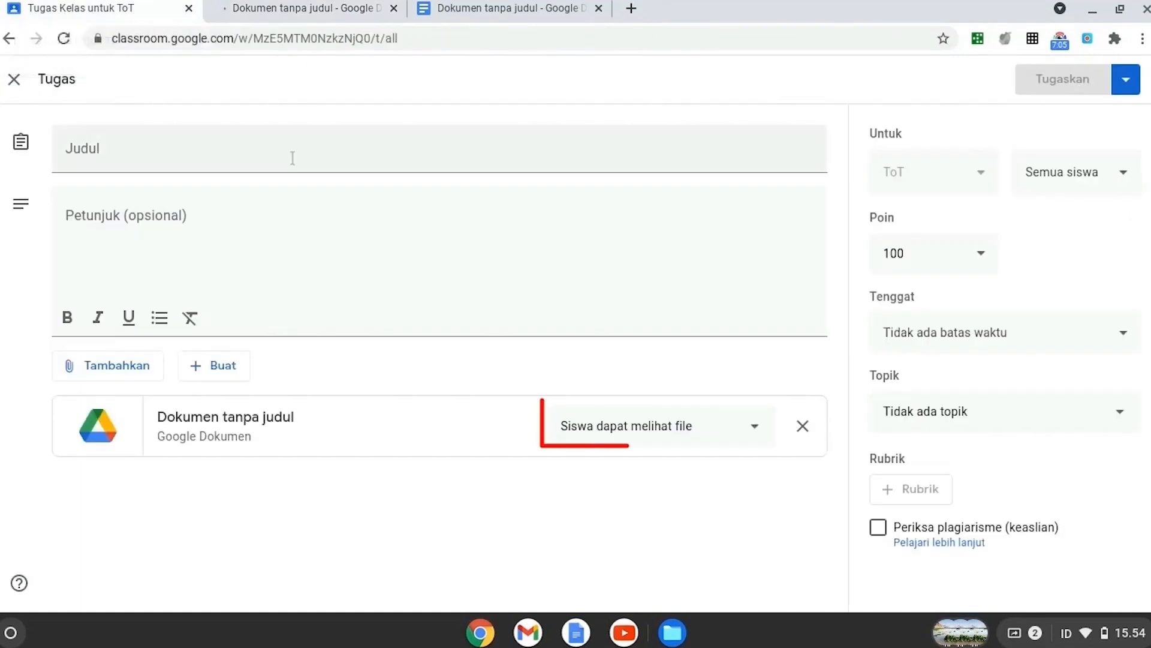
Set the document to Buat salinan untuk setiap siswa, close the unposted assignment, and open Forum.
left_click(749, 435)
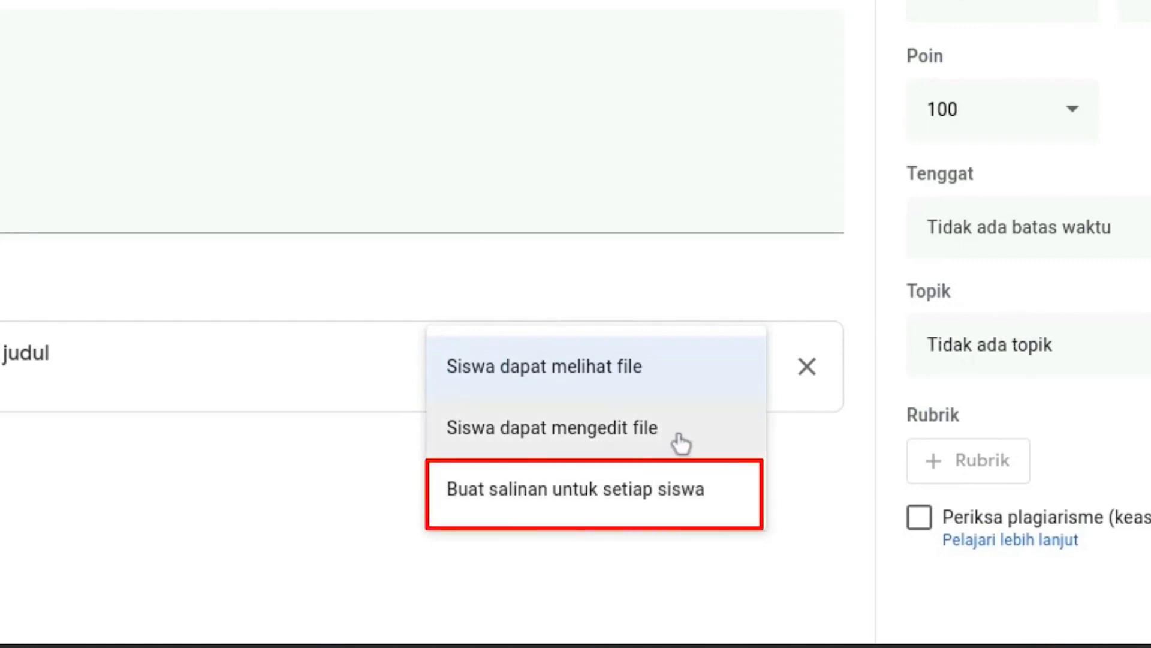
left_click(671, 493)
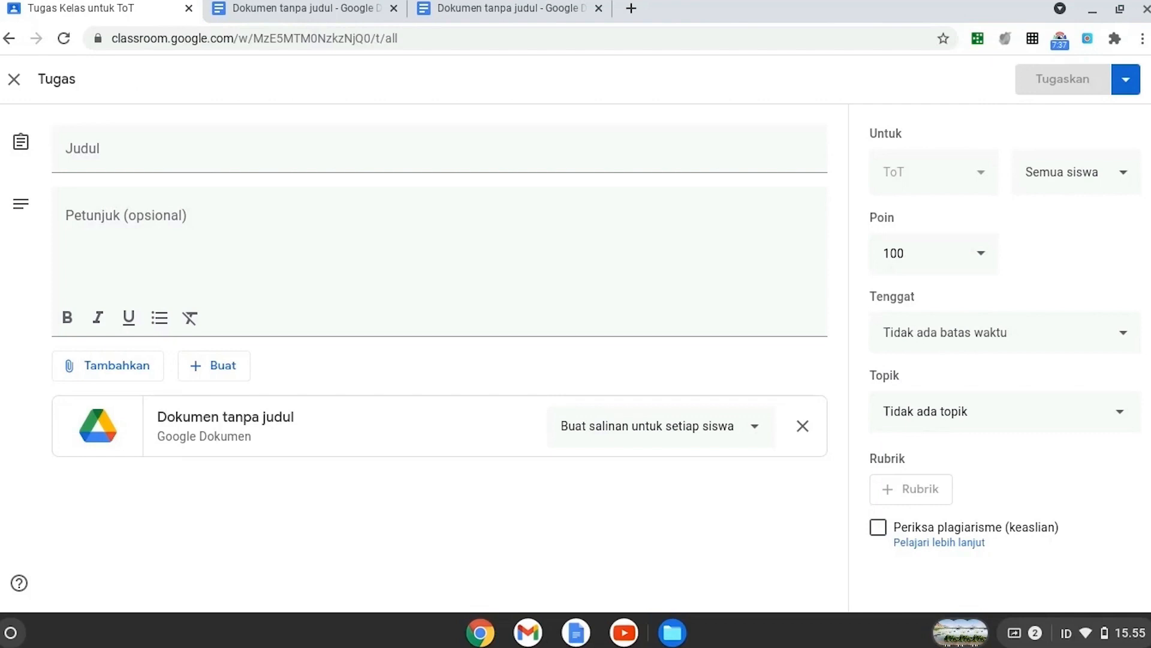
left_click(13, 81)
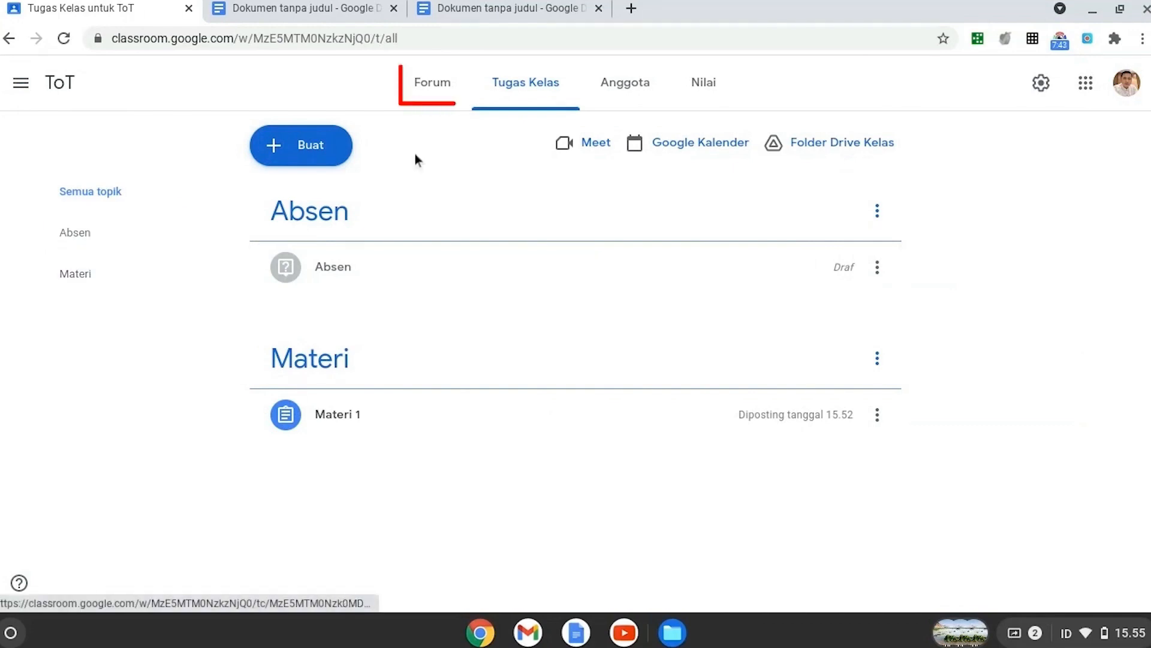
left_click(443, 82)
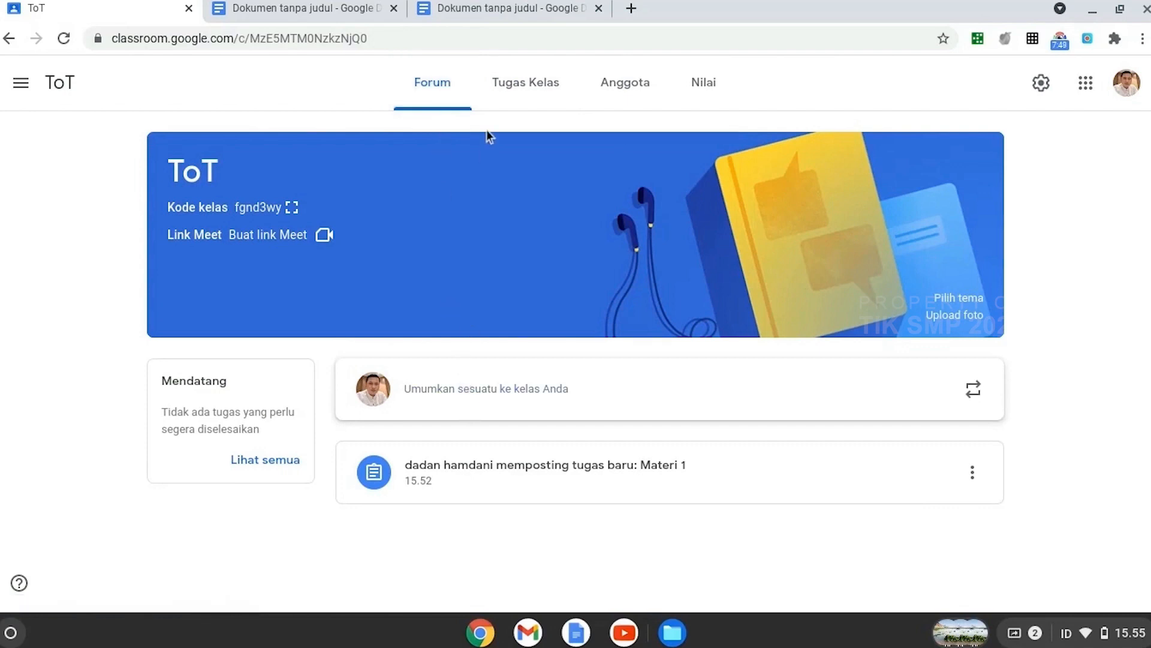
Open Materi 1's Tugas siswa page, glance at Petunjuk, and open the class navigation drawer.
left_click(543, 476)
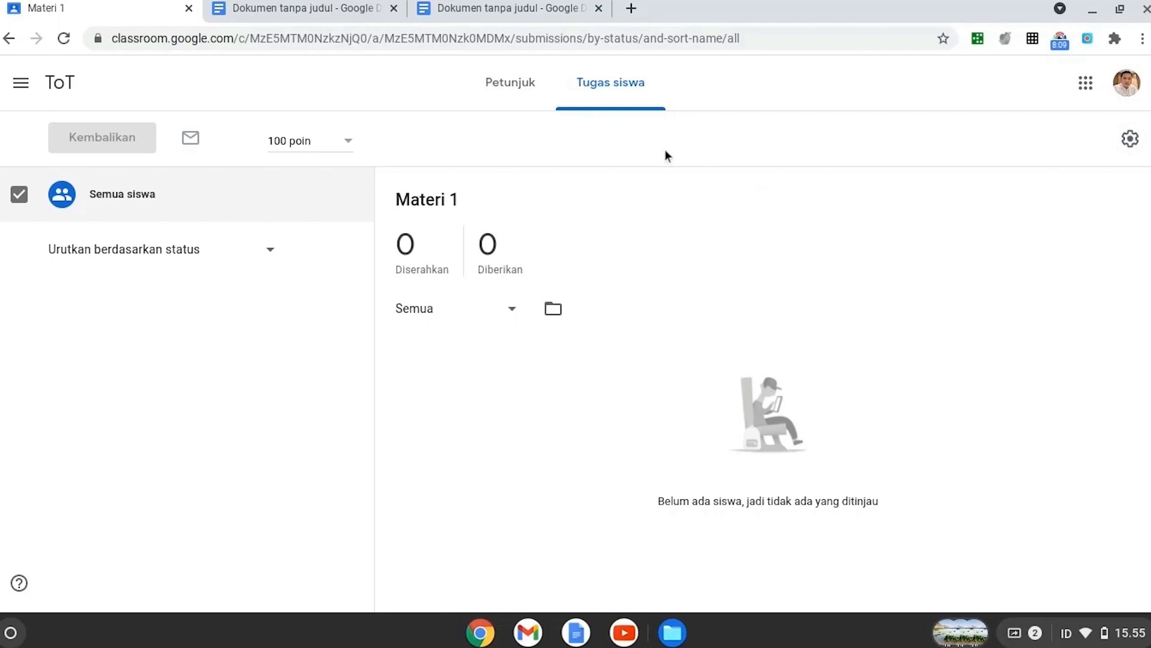
left_click(502, 95)
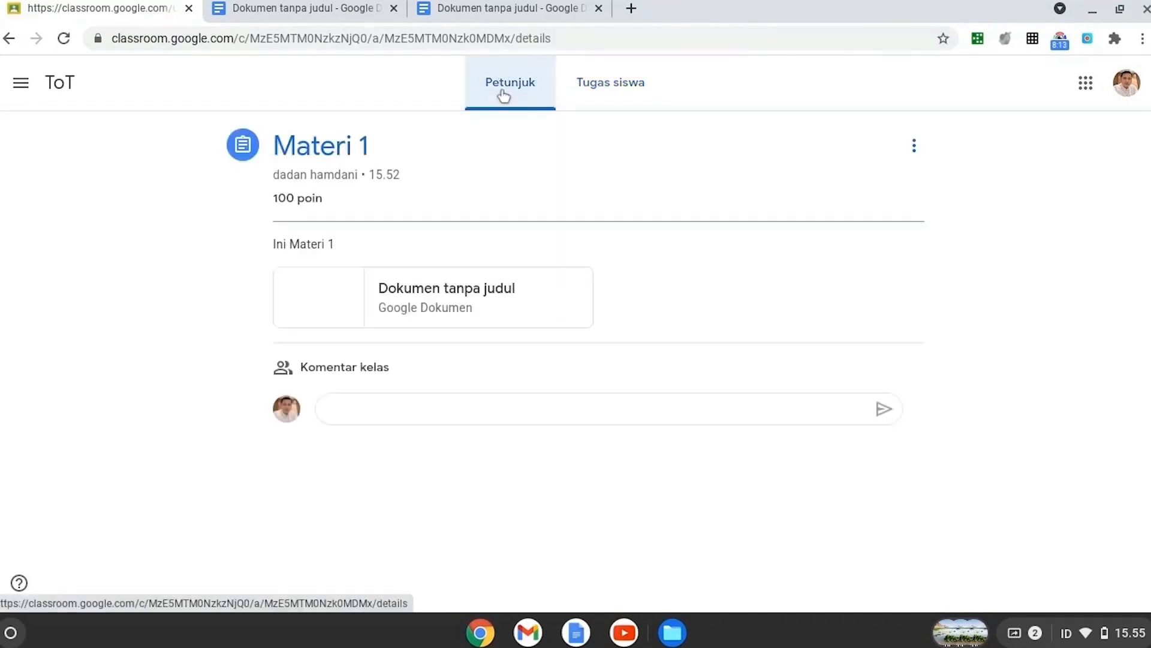
left_click(615, 93)
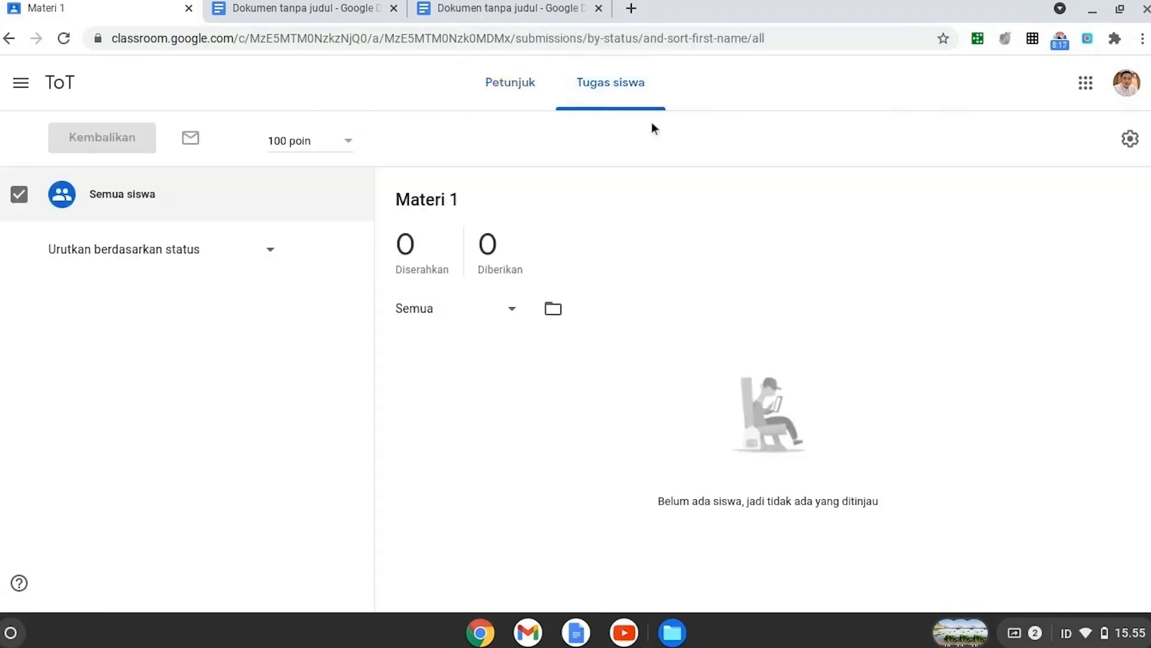
left_click(21, 85)
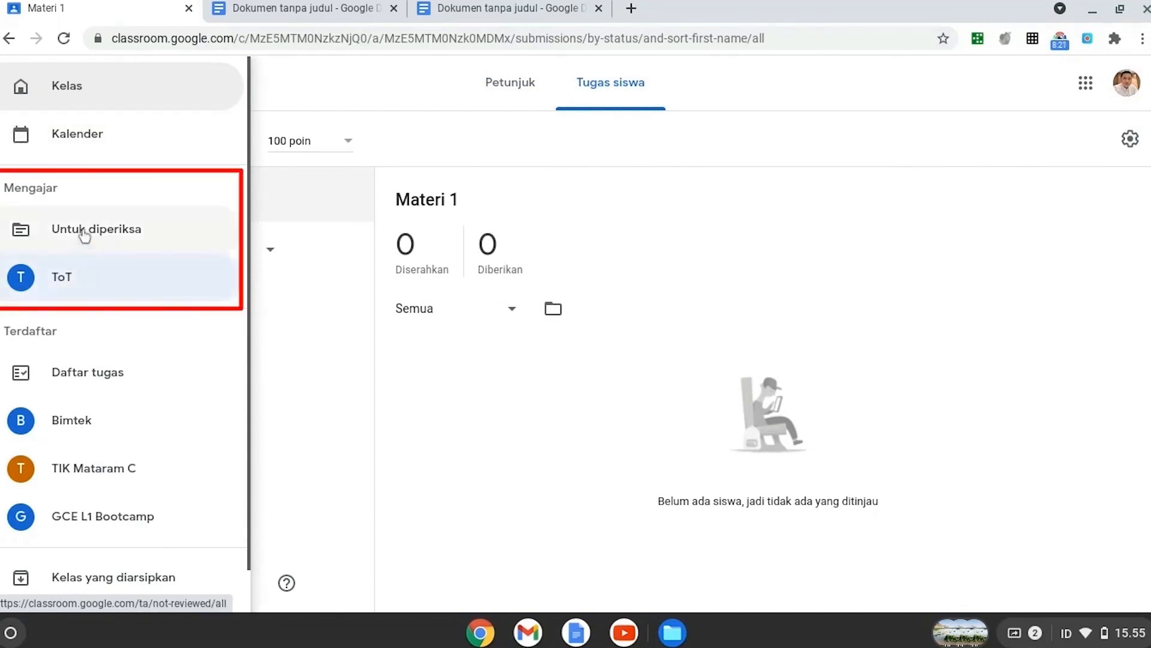
View the Untuk diperiksa list, then go back to Materi 1's Tugas siswa page.
left_click(124, 229)
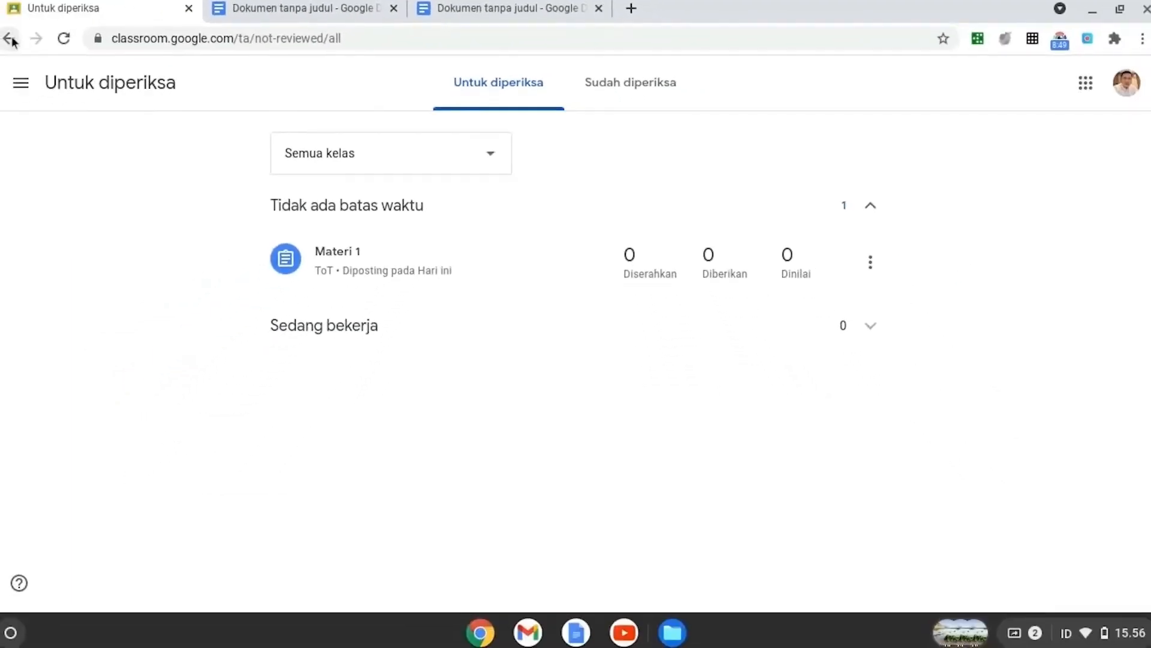
left_click(11, 39)
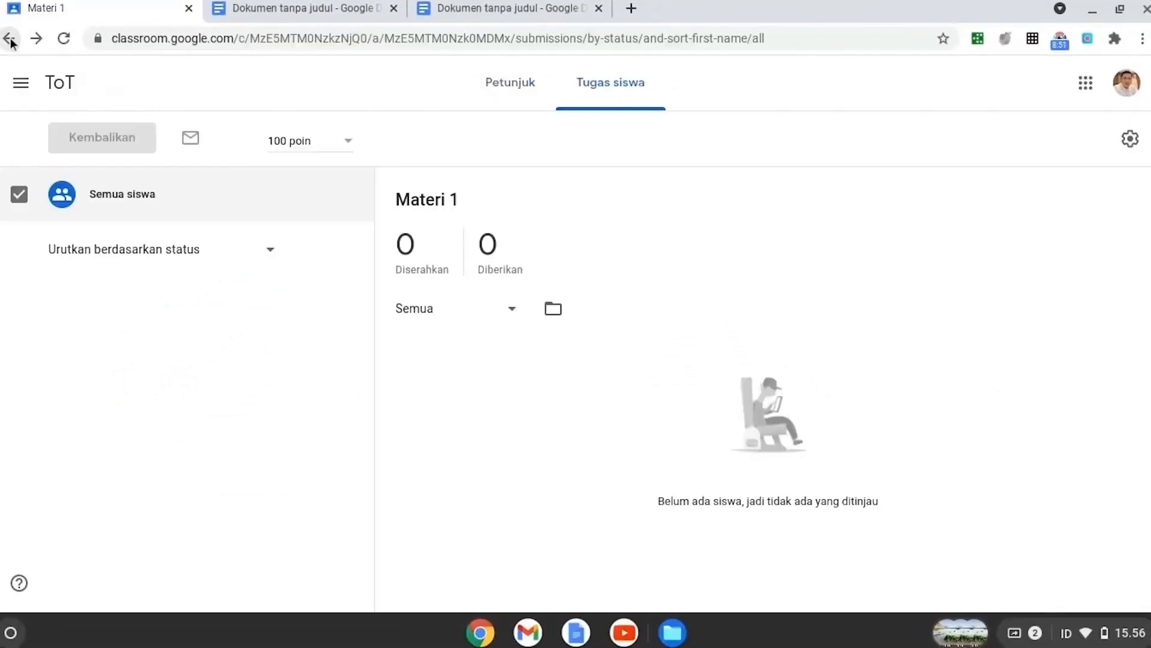
left_click(270, 253)
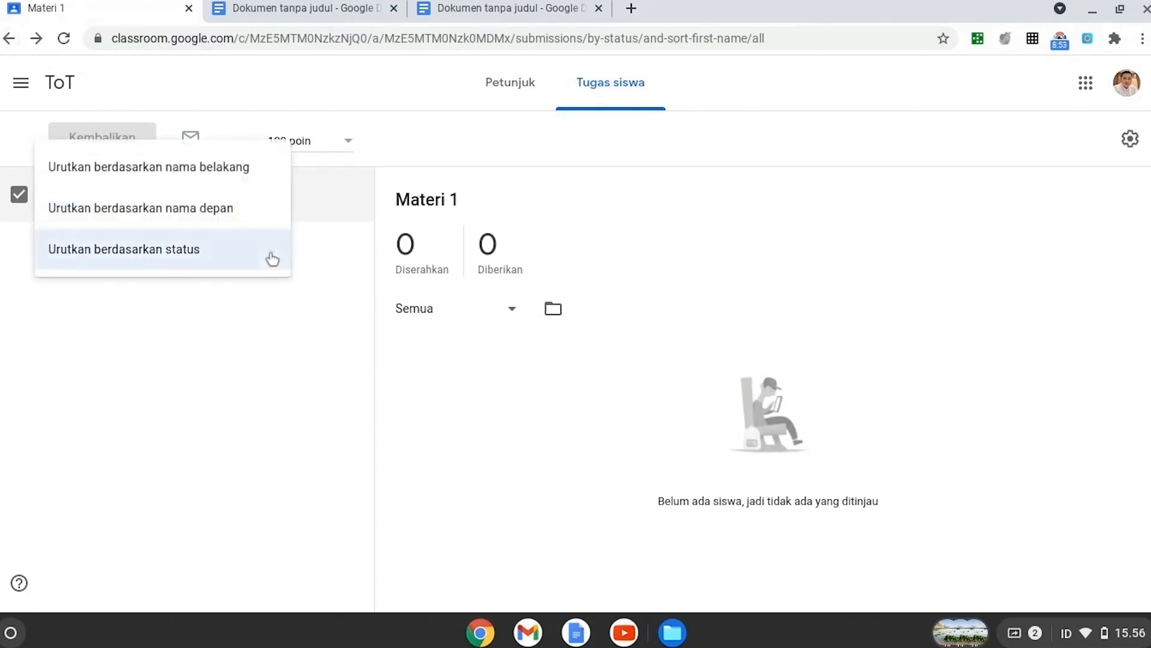
left_click(329, 305)
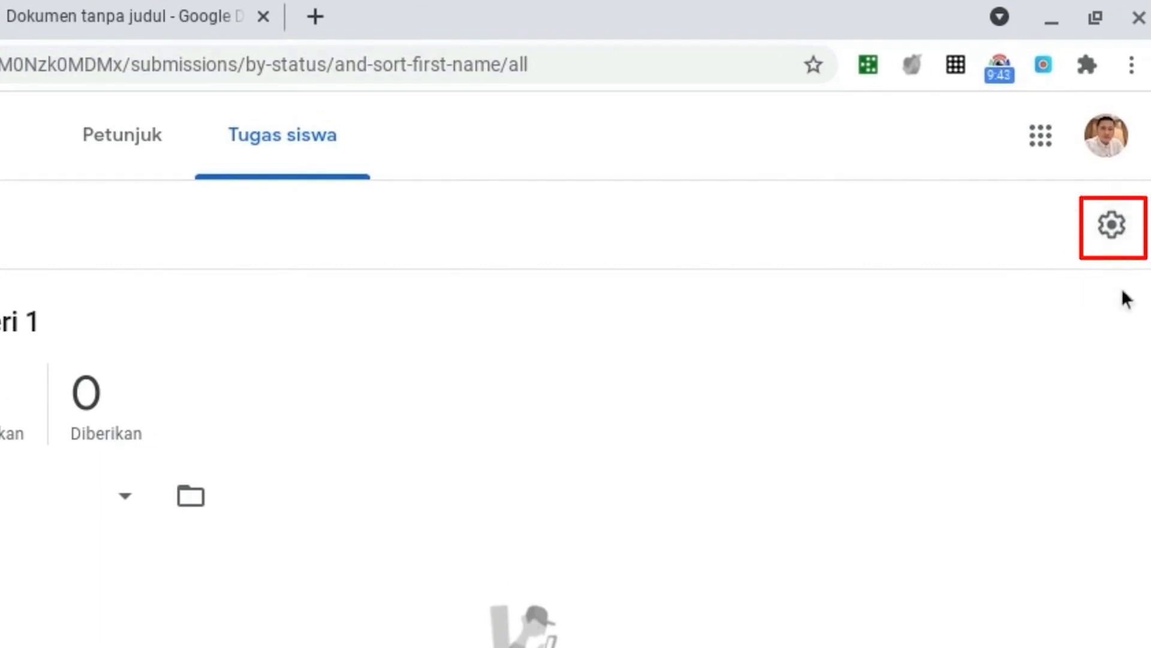
Use the Tugas siswa gear menu's 'Salin semua nilai ke Google Spreadsheet' to export all grades.
left_click(1117, 230)
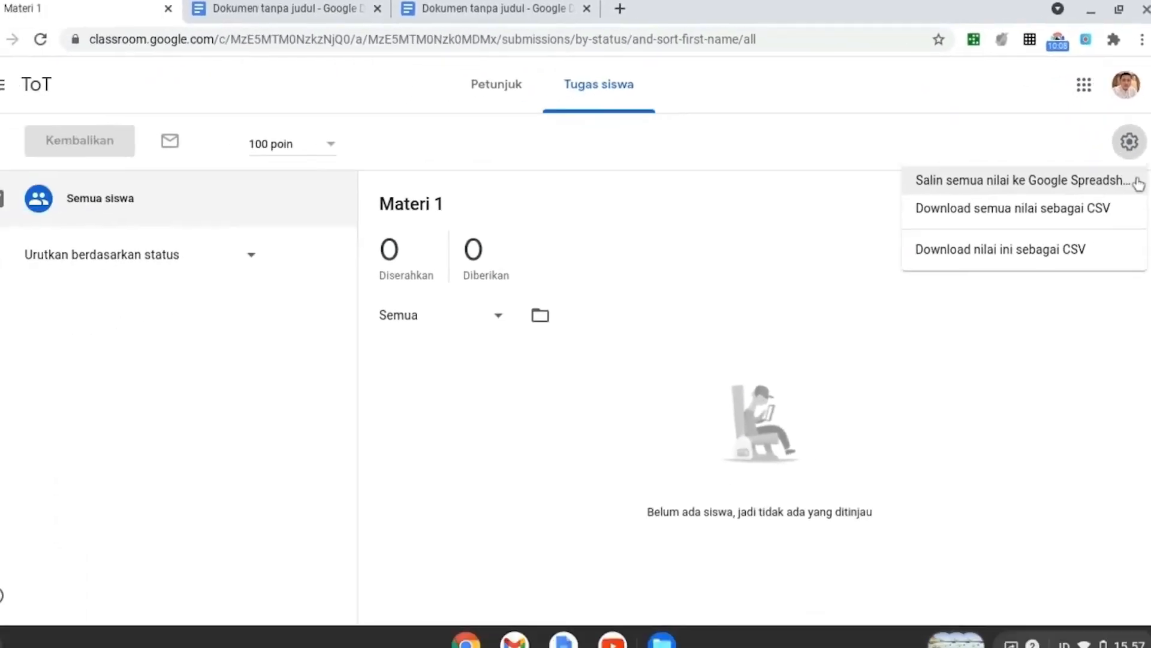
left_click(1137, 181)
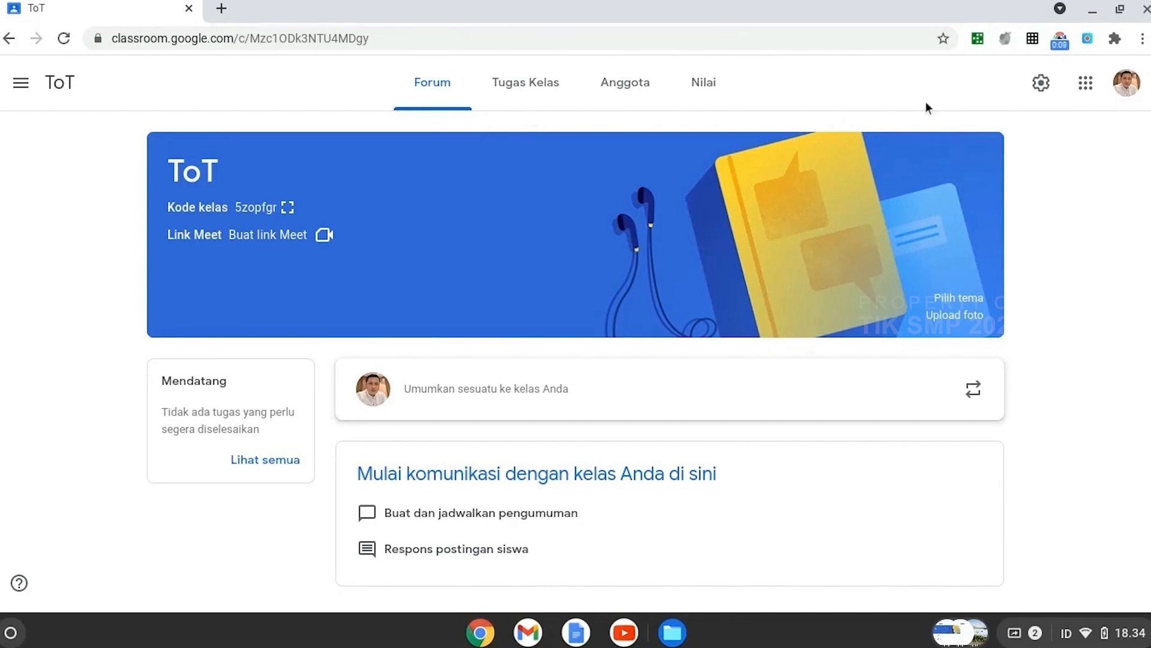
In the ToT class settings, enter 'Deskripsi' as the class description.
left_click(1041, 84)
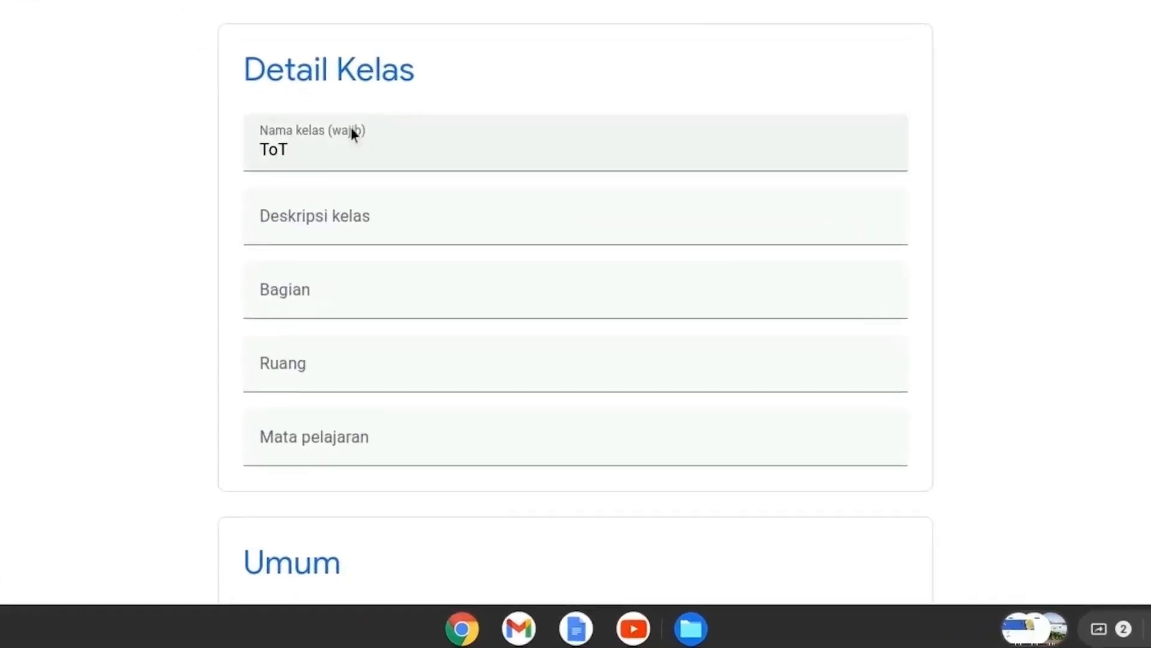
scroll(449, 51, "down", 6)
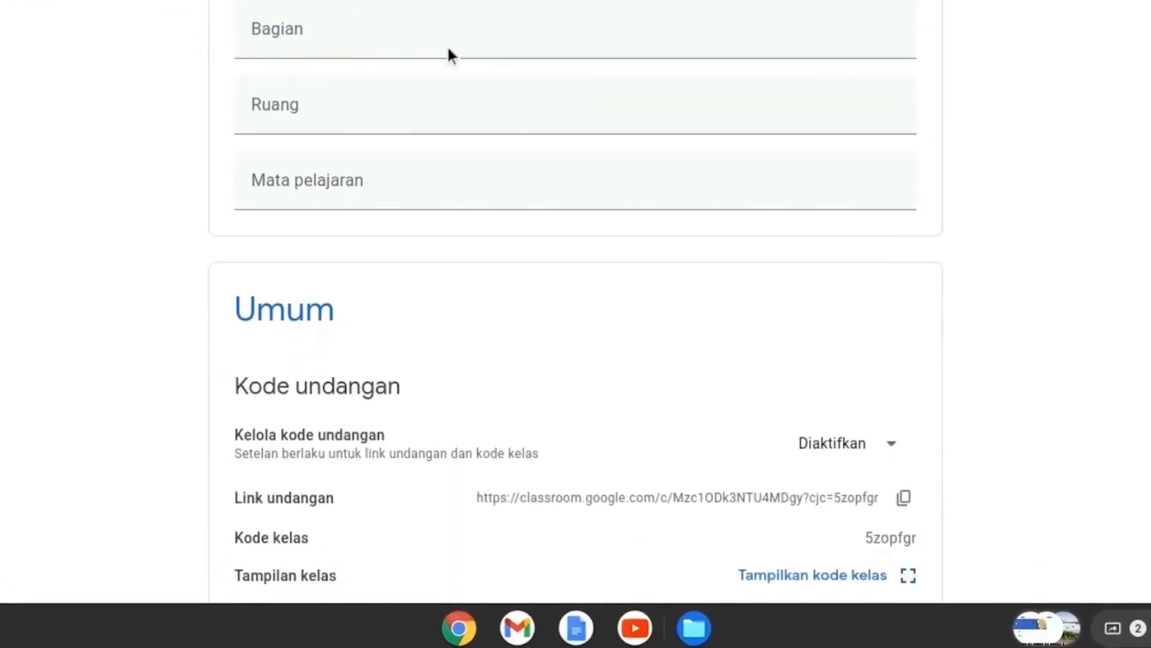
scroll(447, 45, "down", 10)
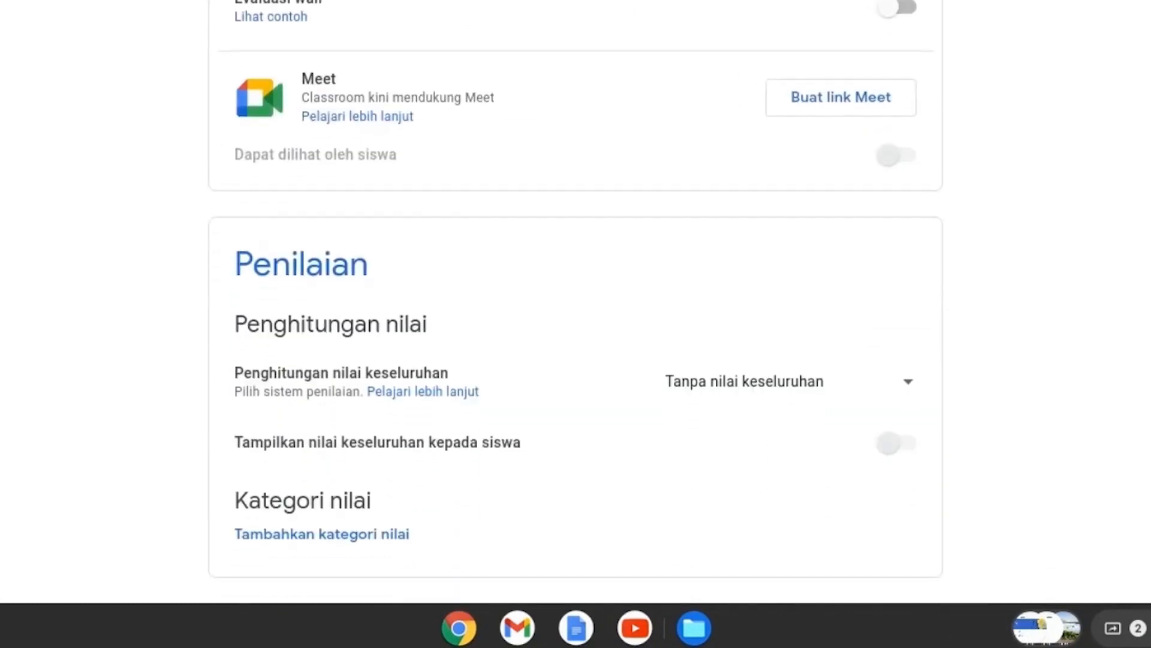
scroll(417, 272, "up", 15)
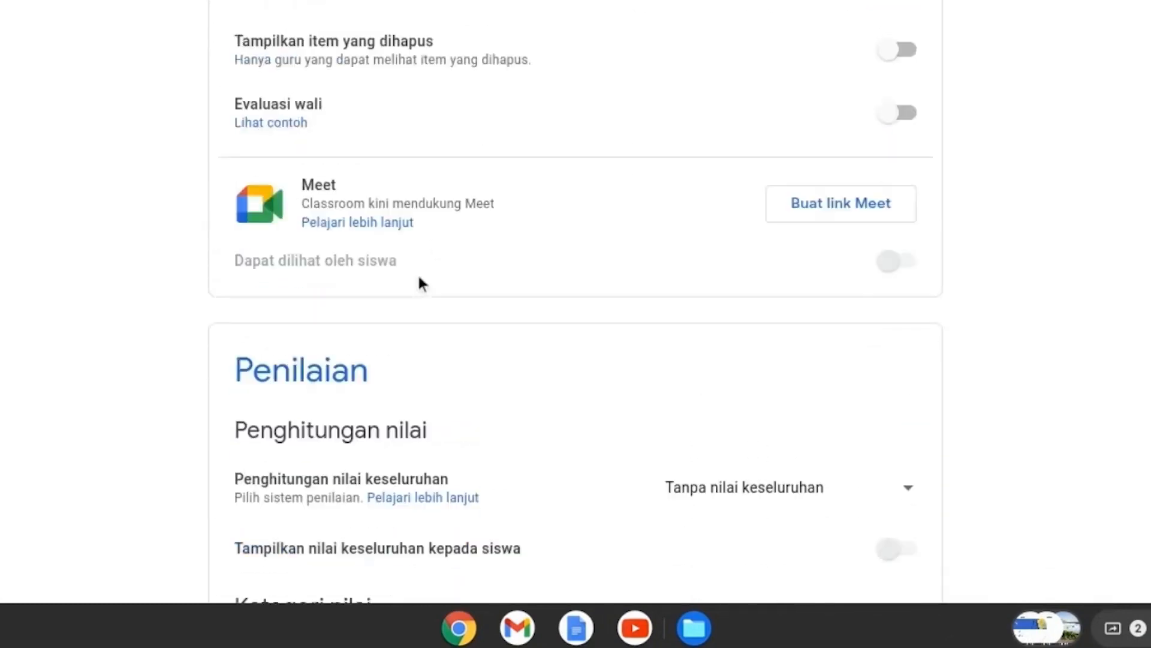
left_click(351, 142)
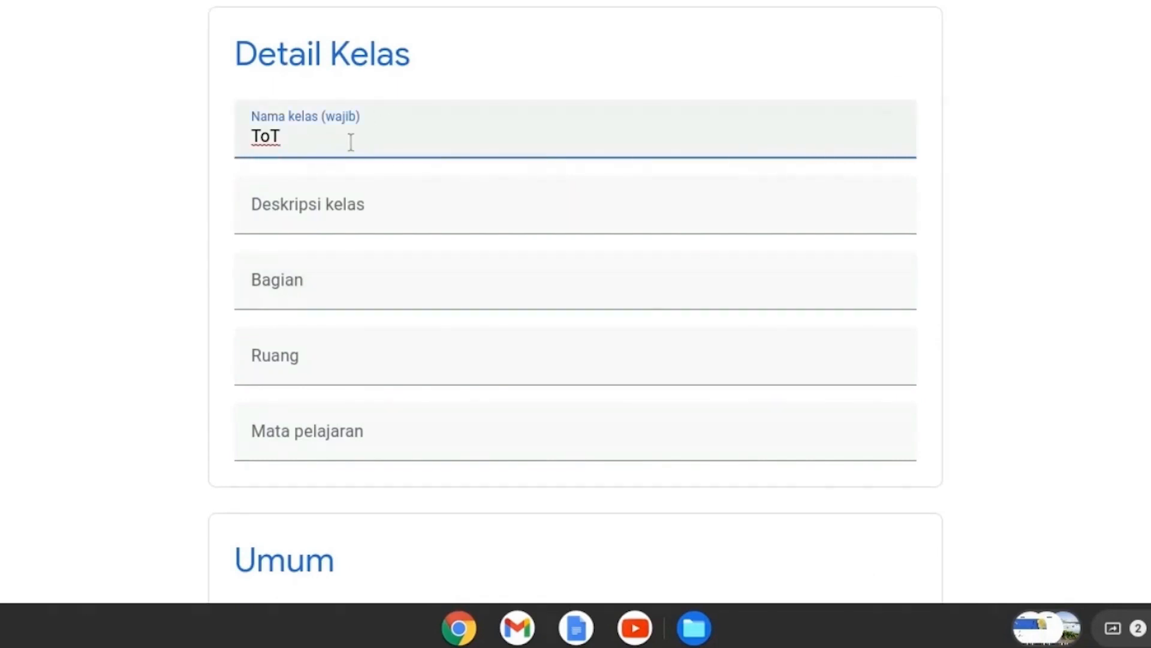
left_click(338, 217)
type("De")
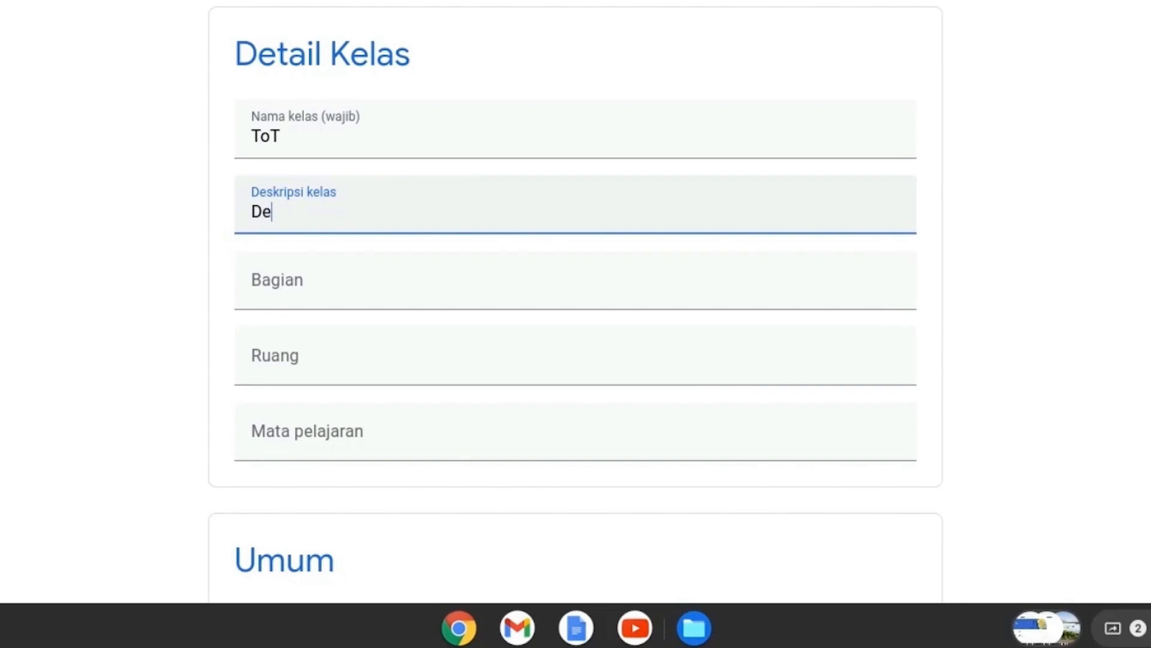
type("skripsi")
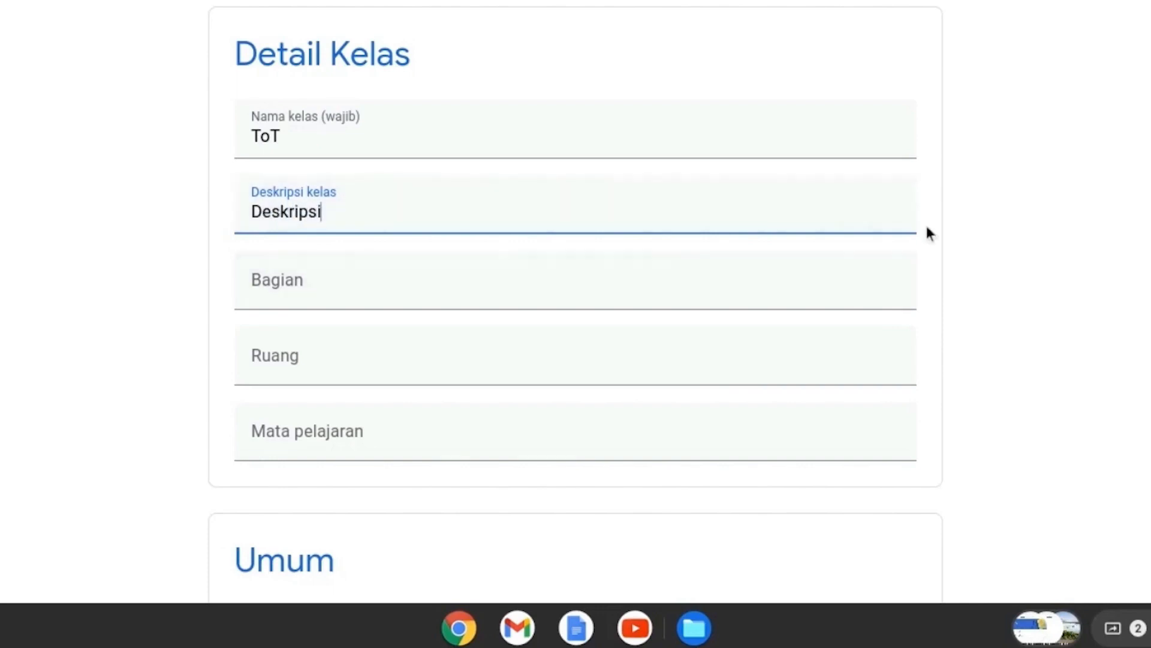
scroll(811, 222, "down", 8)
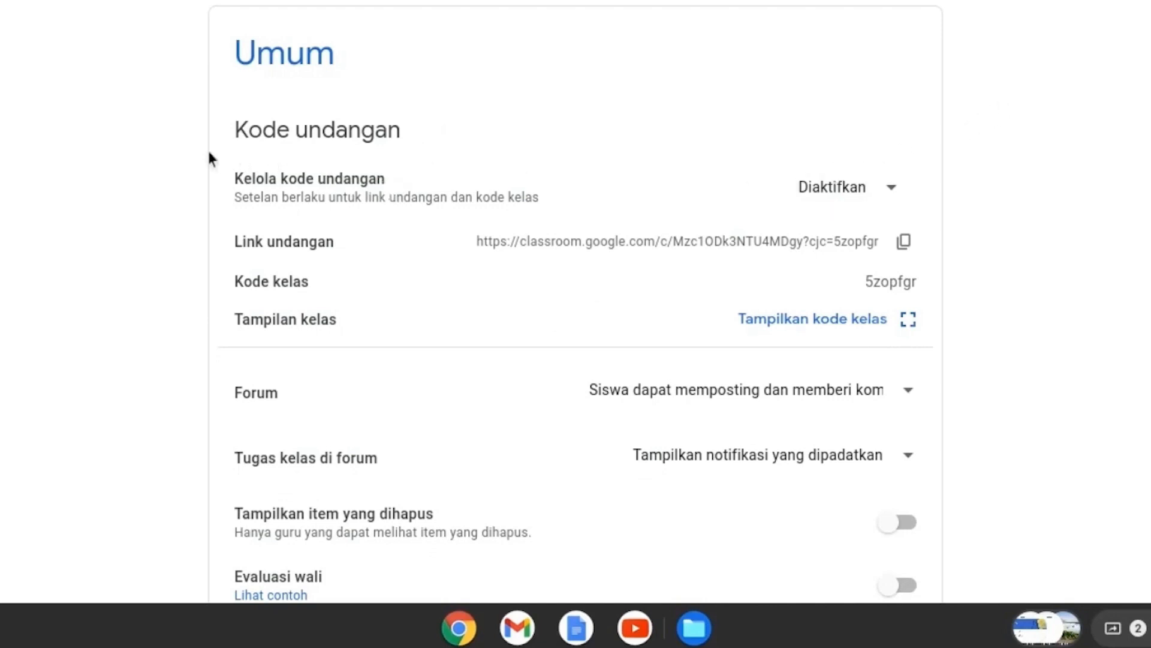
Disable the class invitation codes with Nonaktifkan in Kelola kode undangan.
left_click(903, 193)
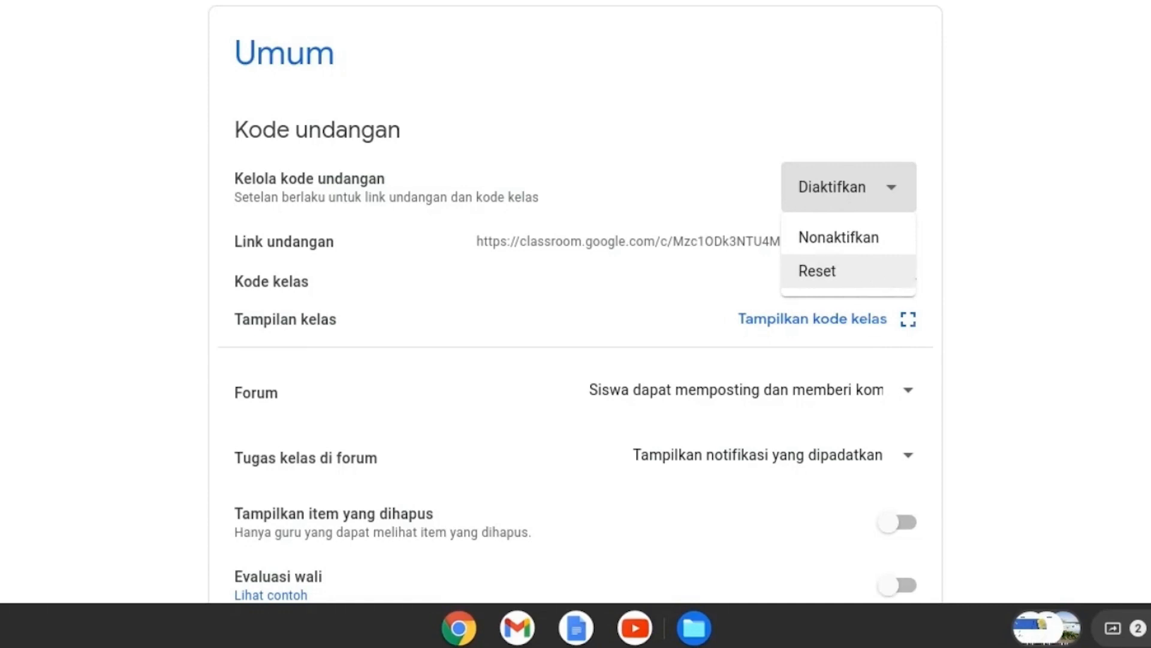
left_click(956, 240)
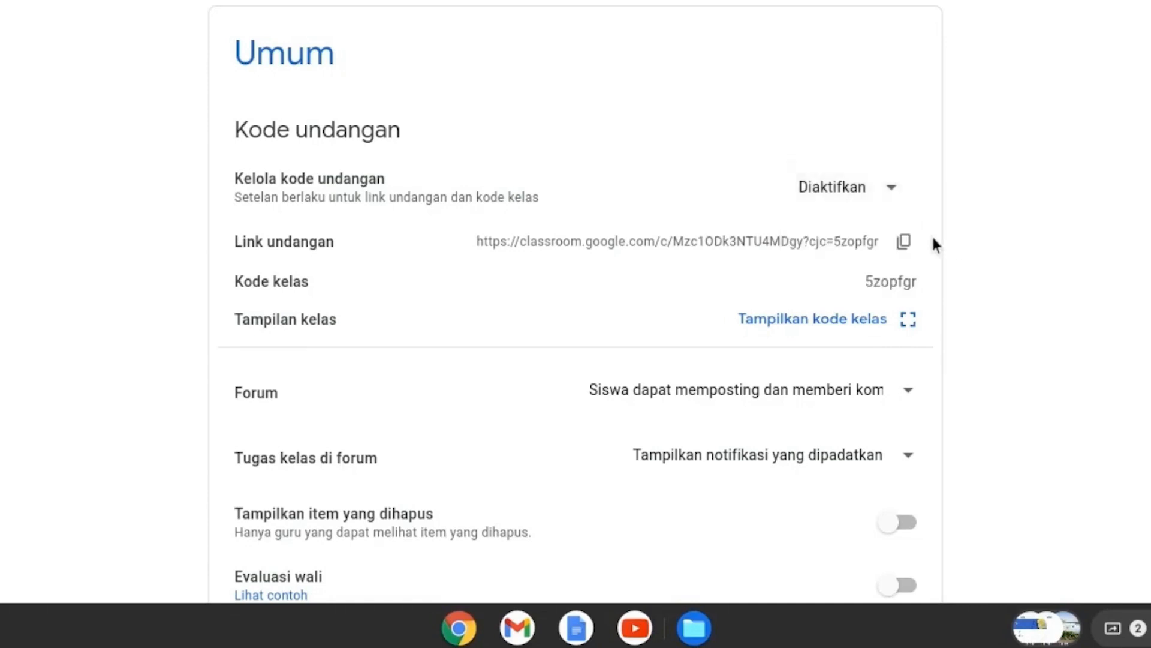
left_click(894, 186)
left_click(857, 246)
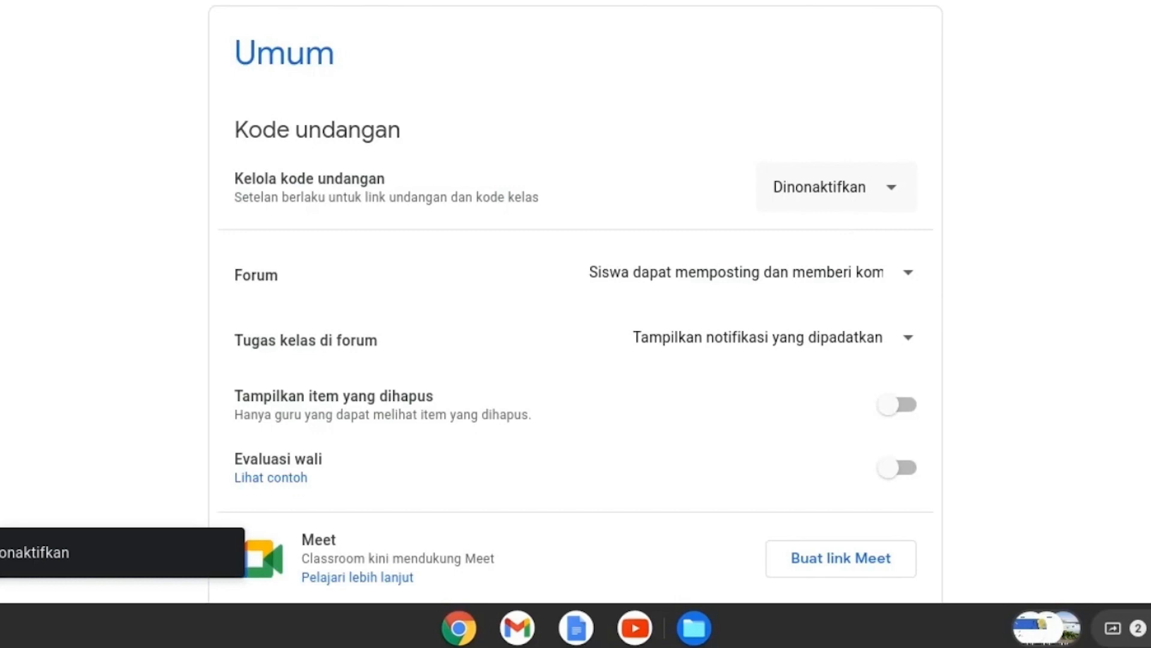
left_click(892, 192)
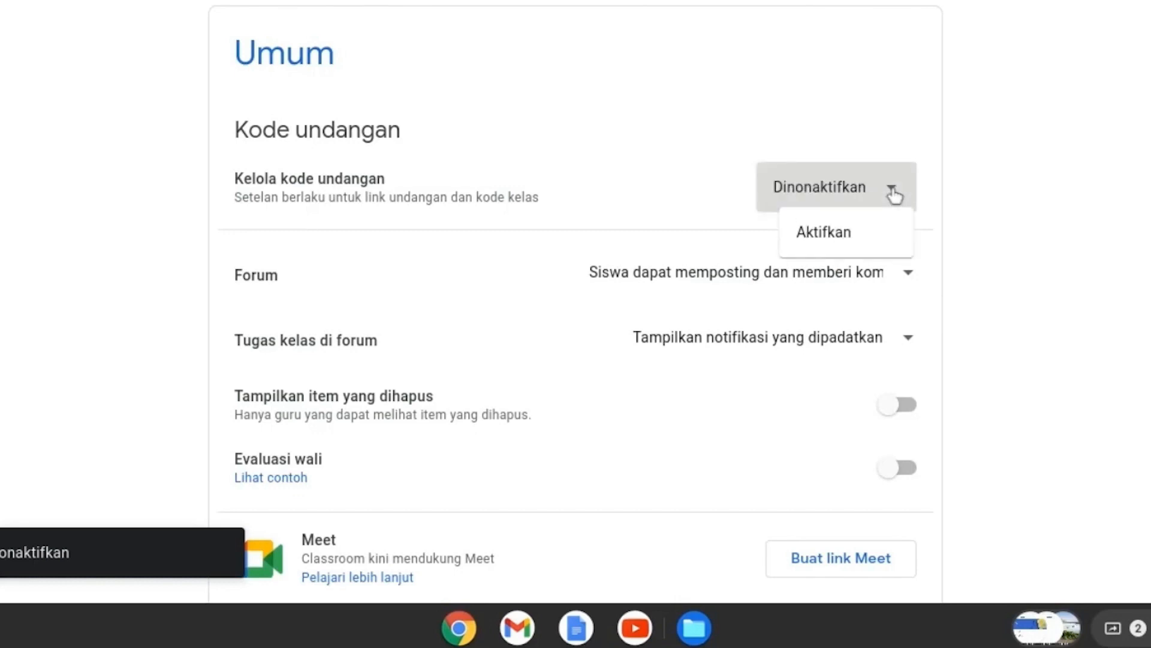
left_click(892, 192)
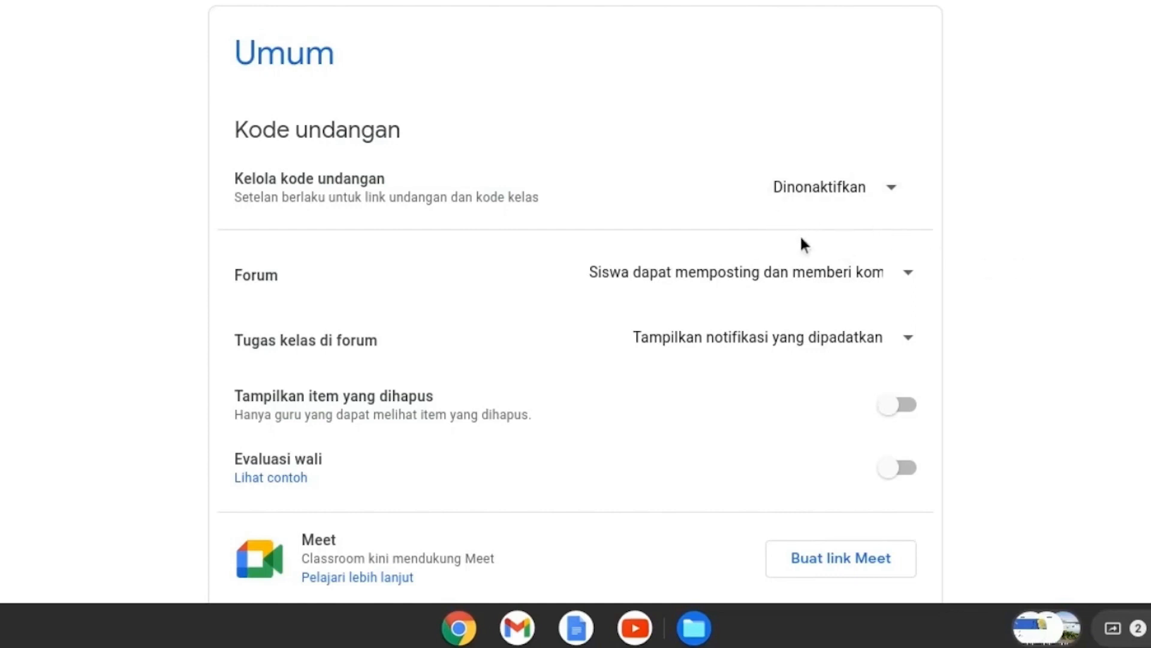
Re-enable the invitation codes with Aktifkan, generating a new class code.
left_click(891, 188)
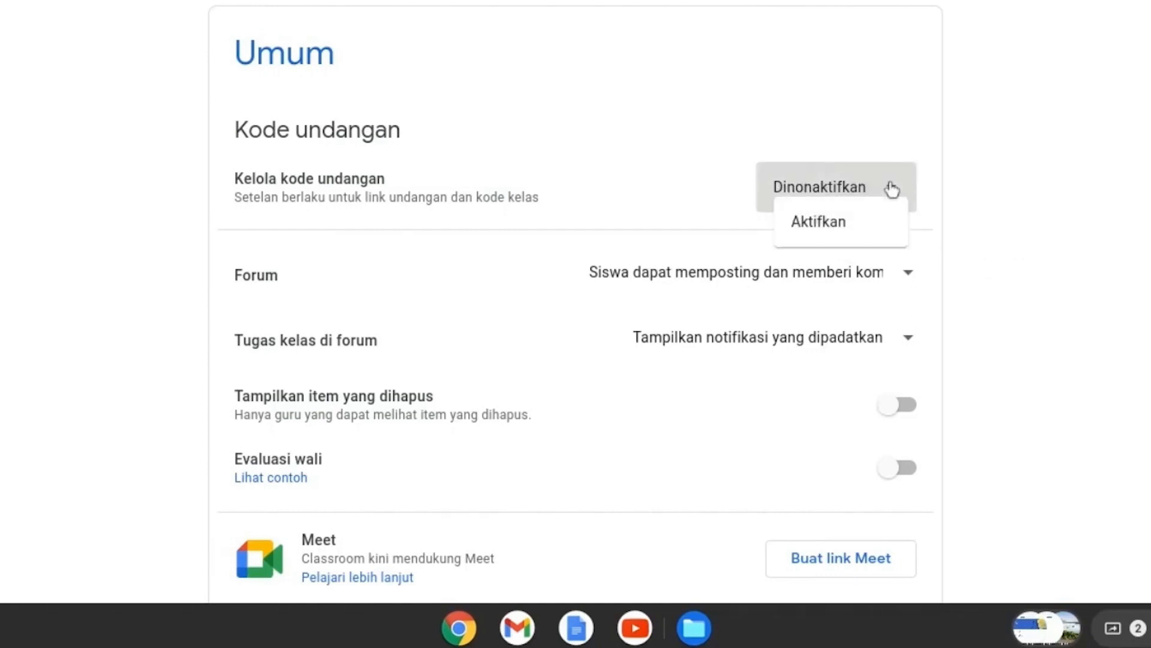
left_click(961, 189)
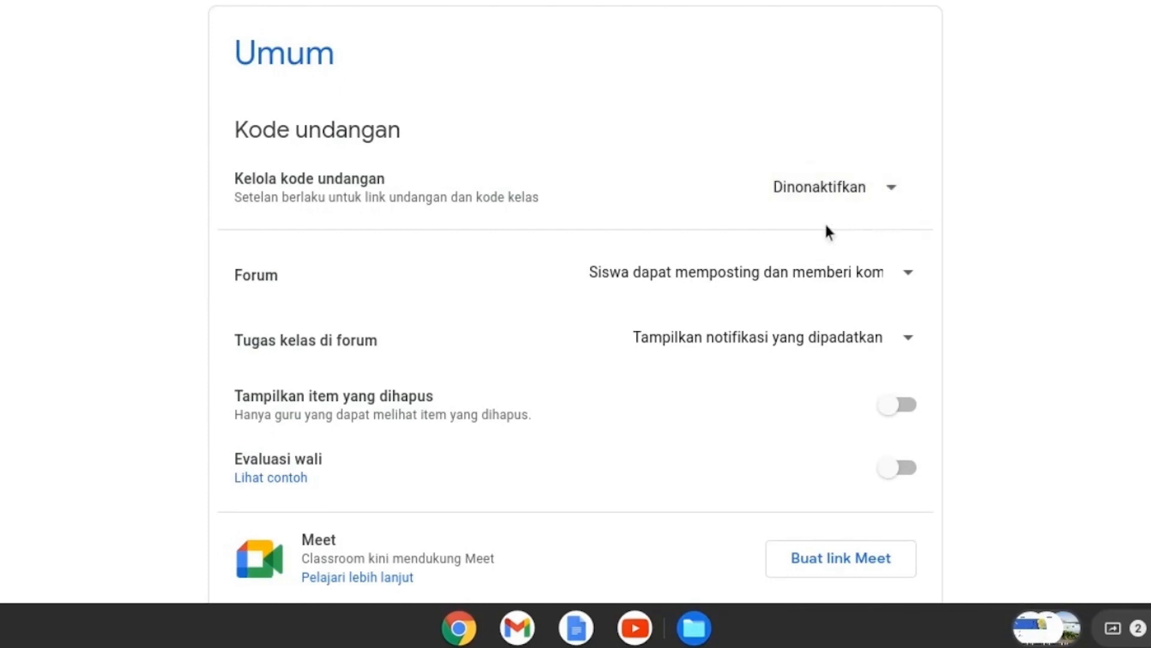
left_click(892, 192)
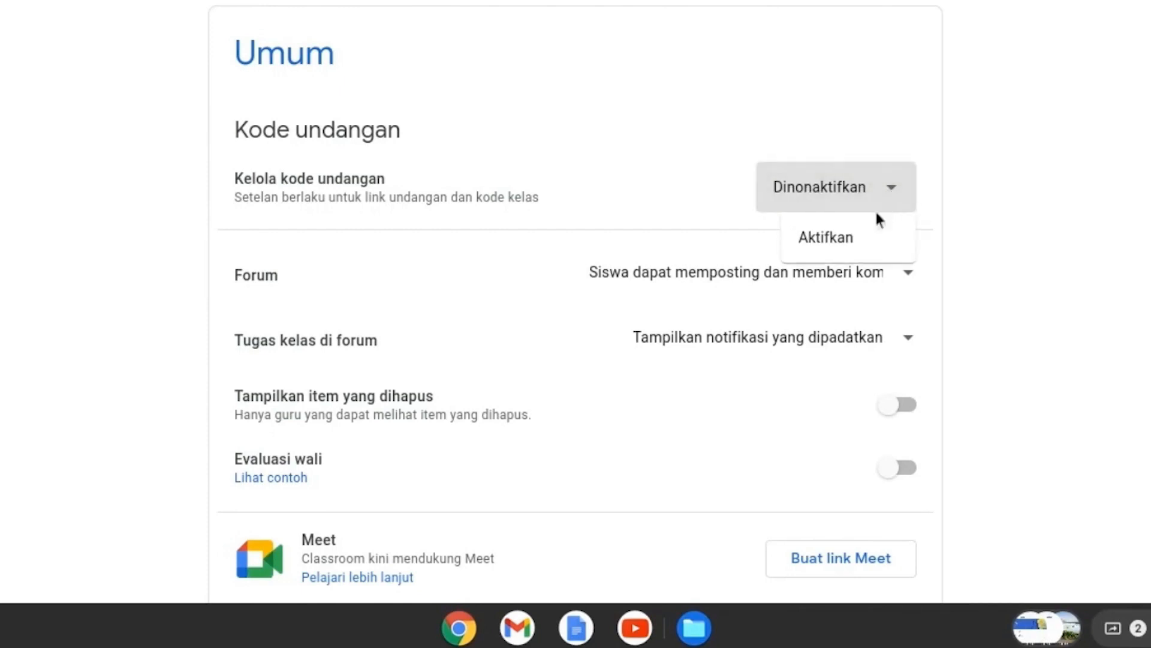
left_click(840, 254)
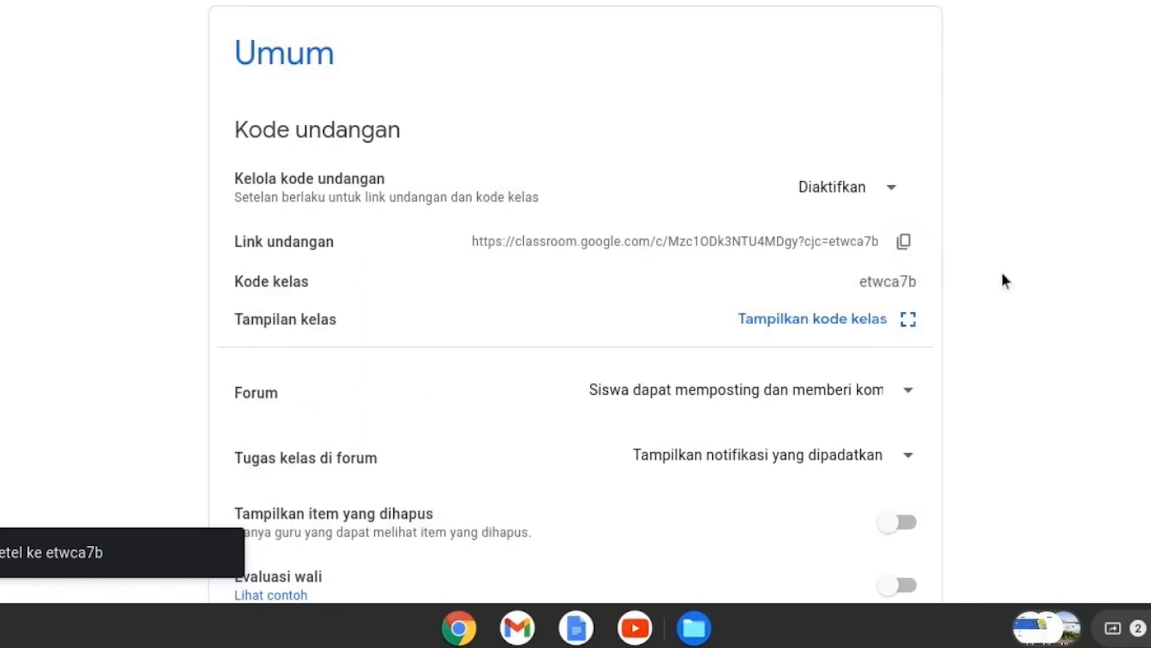
left_click(892, 191)
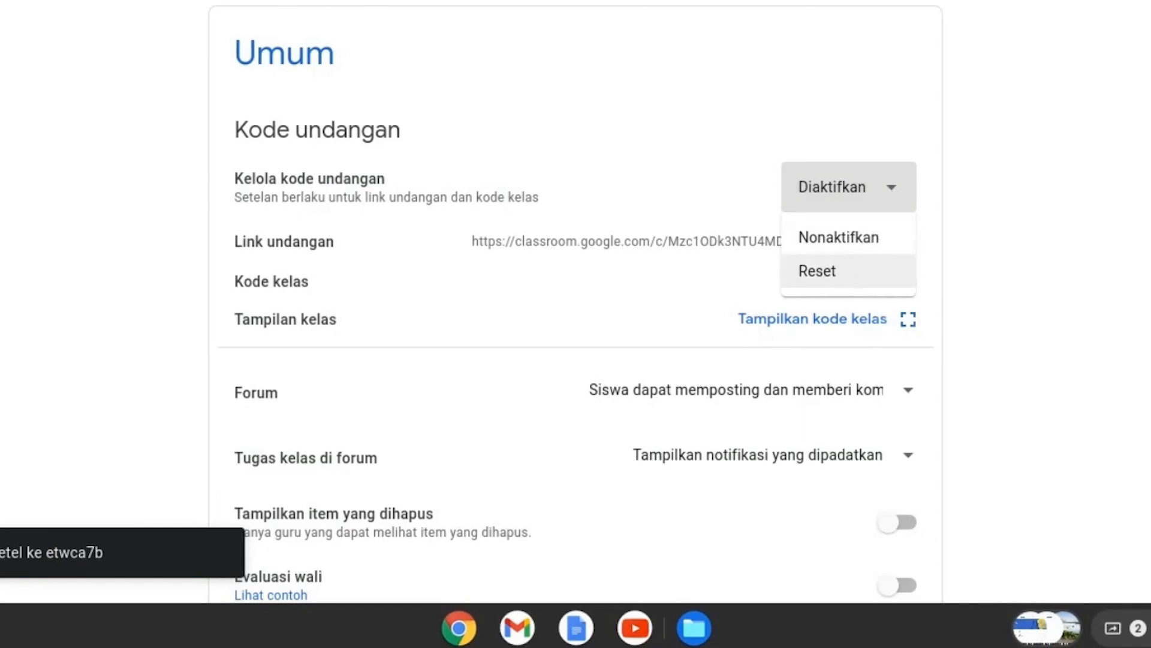
left_click(847, 281)
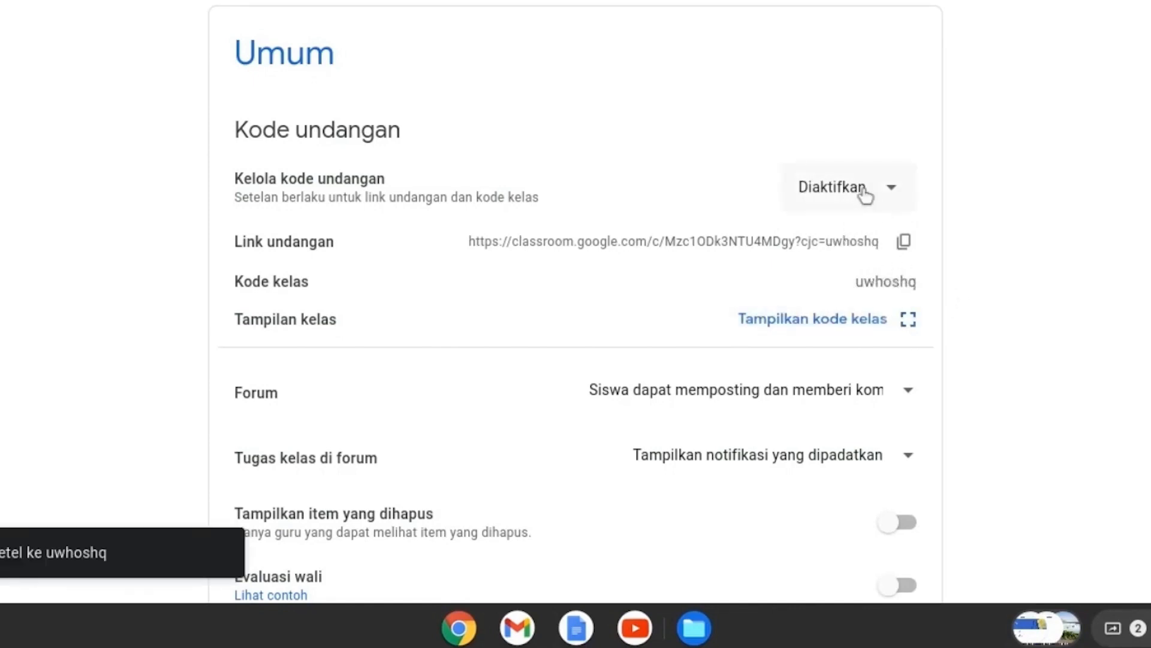
left_click(891, 188)
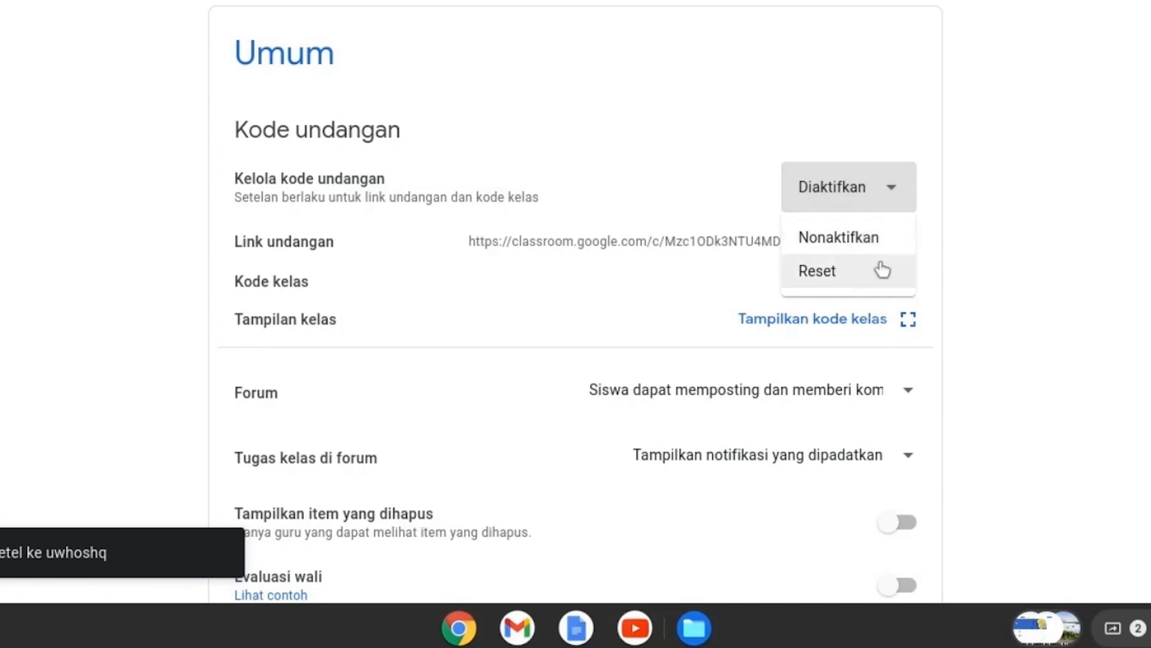
left_click(975, 171)
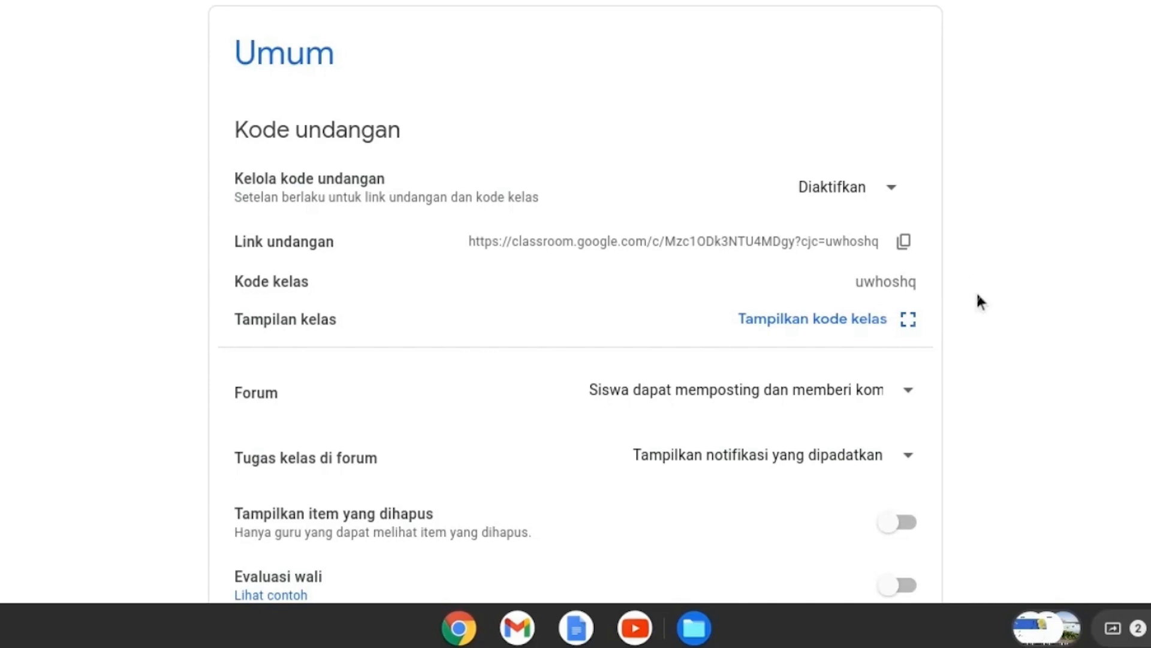
Scroll down to the Forum setting and show its student posting permission choices.
scroll(980, 302, "down", 3)
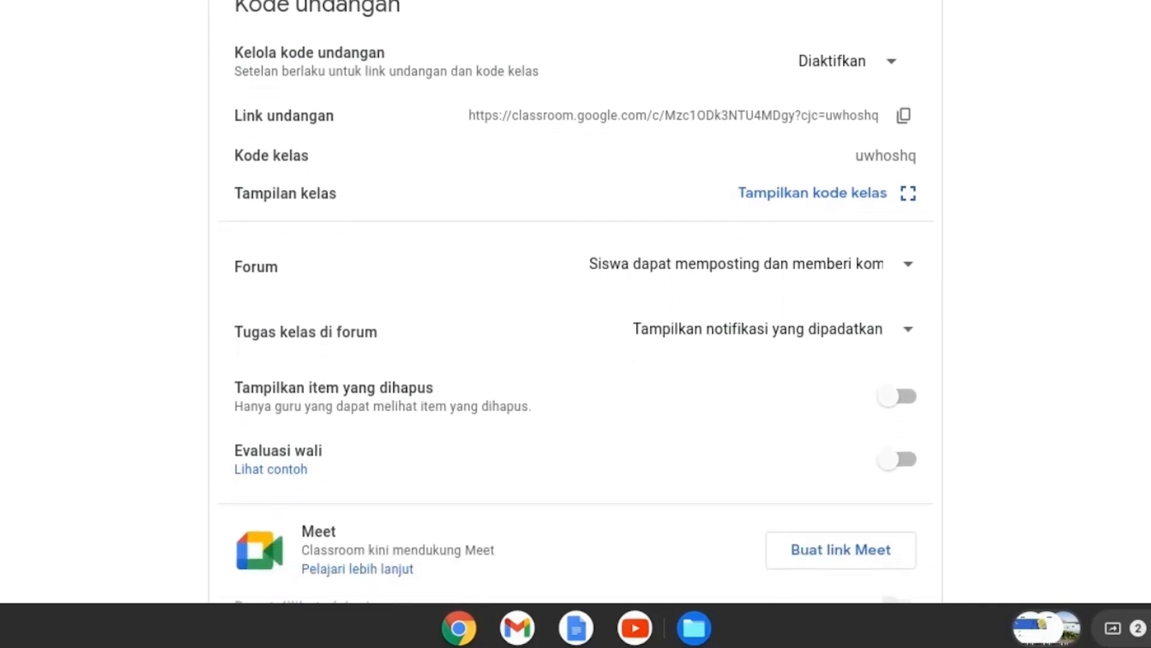
scroll(575, 296, "down", 2)
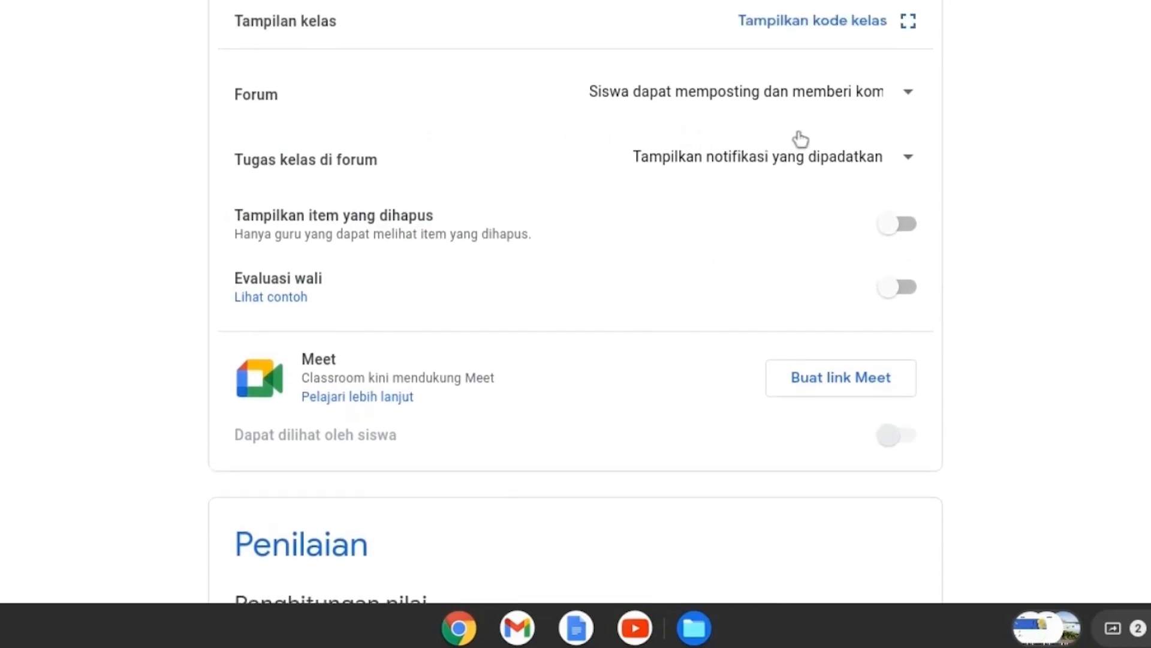
left_click(906, 95)
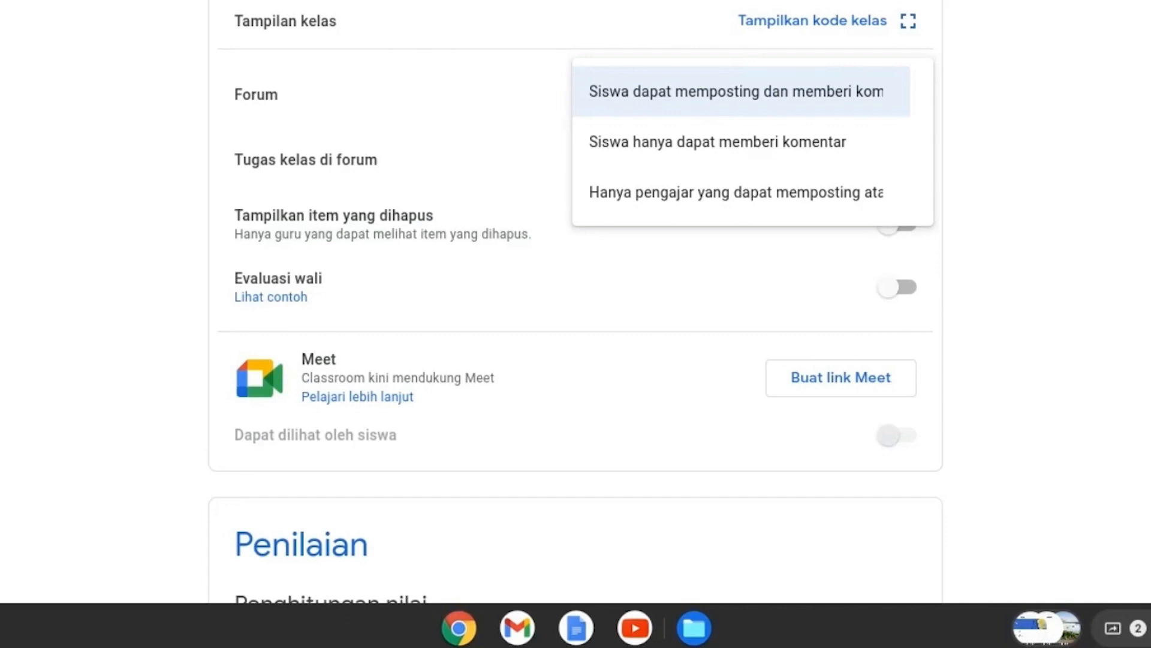
Check the Forum posting and 'Tugas kelas di forum' notification choices, leaving both unchanged.
left_click(965, 123)
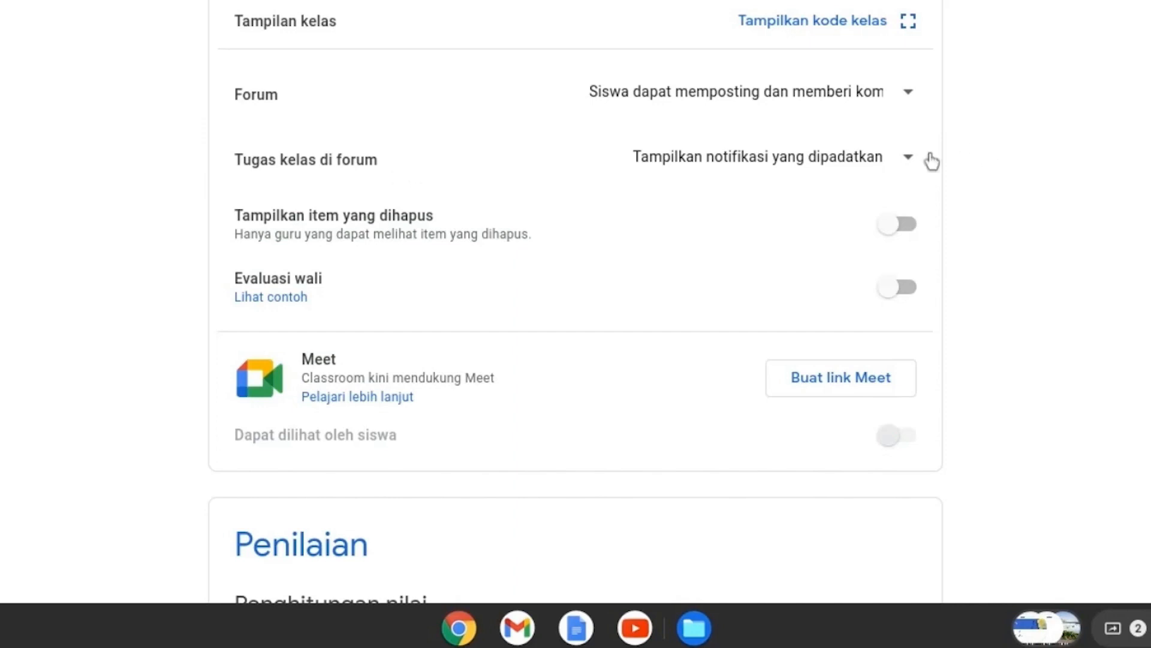
left_click(905, 169)
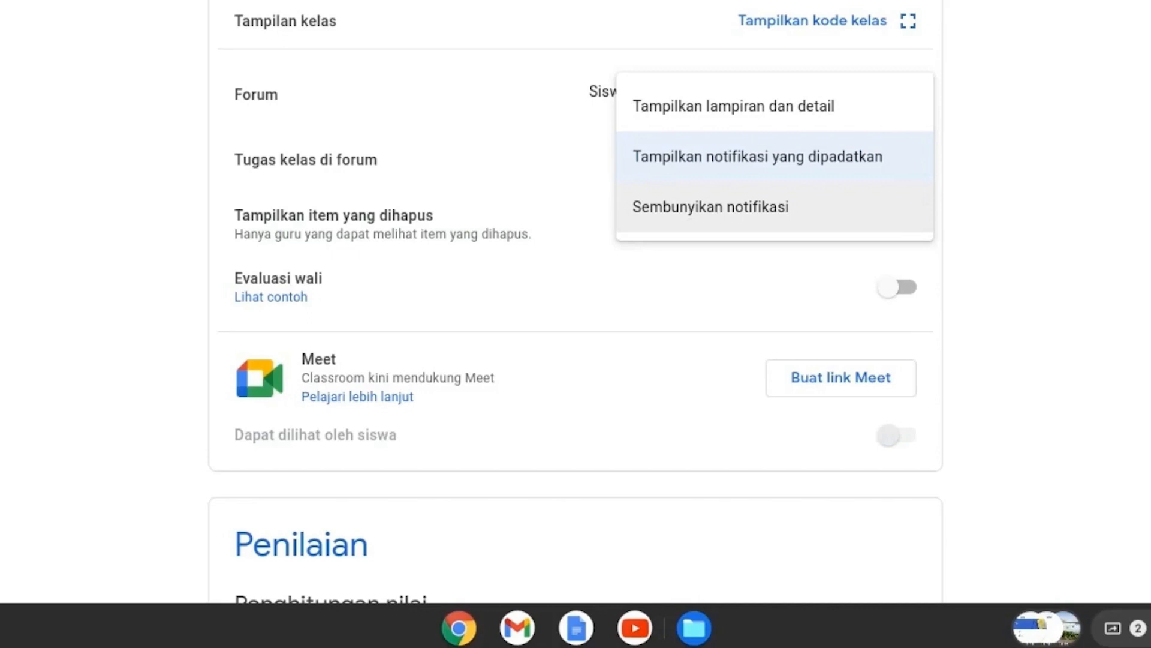
left_click(993, 217)
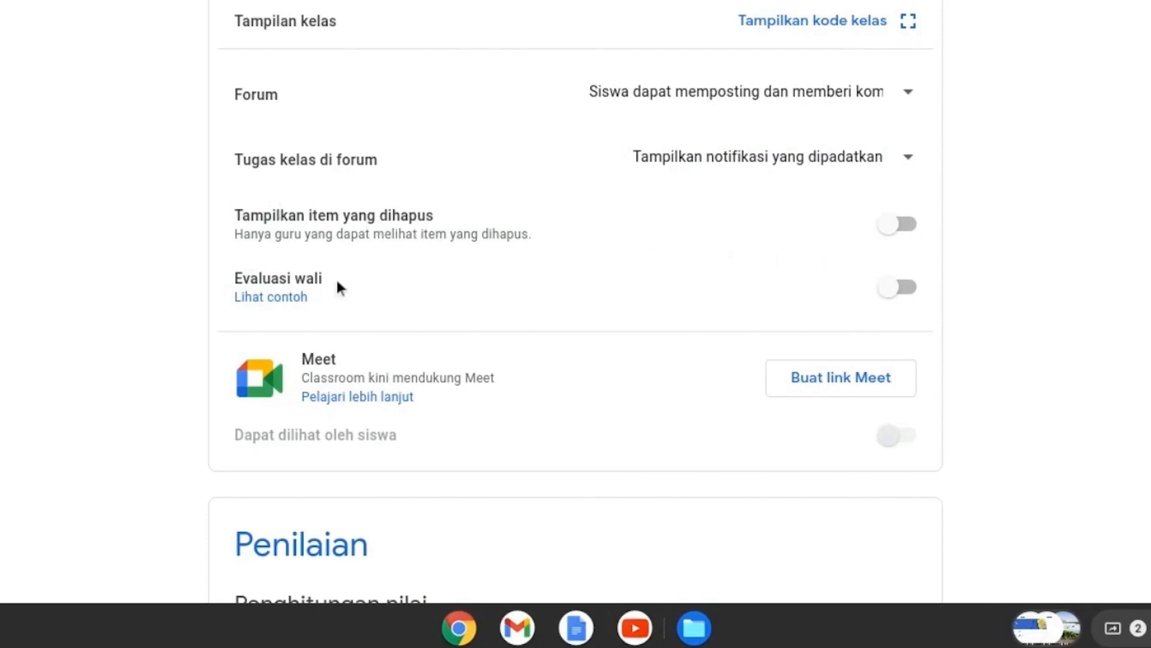
Toggle 'Tampilkan item yang dihapus' on and off, enable Evaluasi wali, then decline its e-mail prompt.
left_click(902, 226)
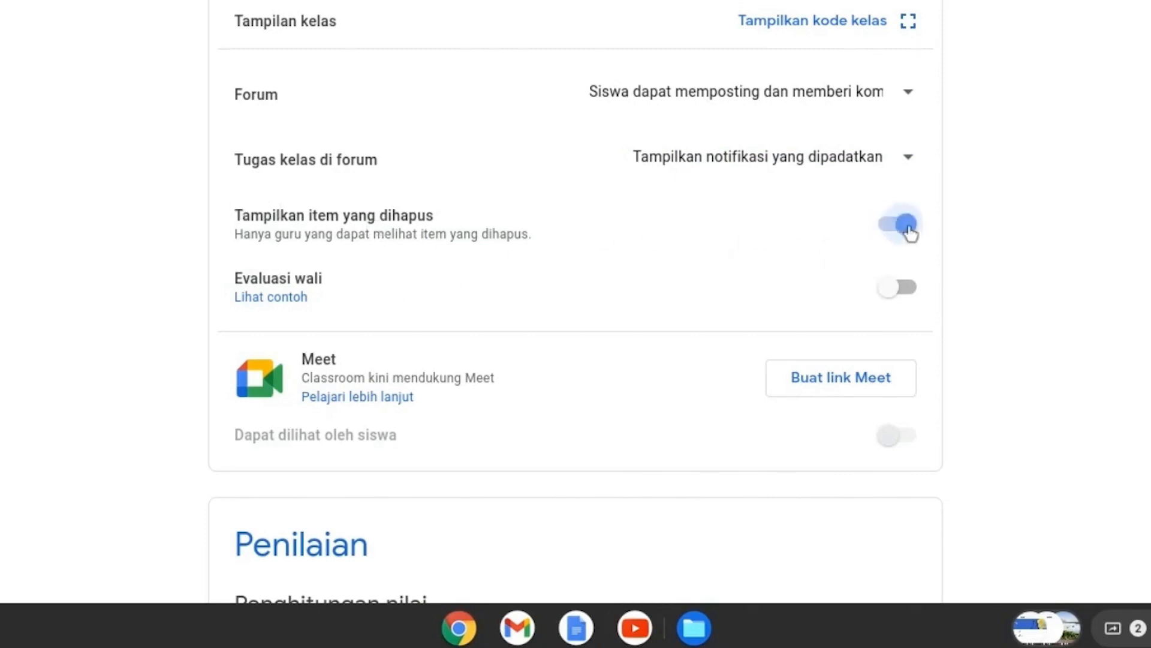
left_click(883, 234)
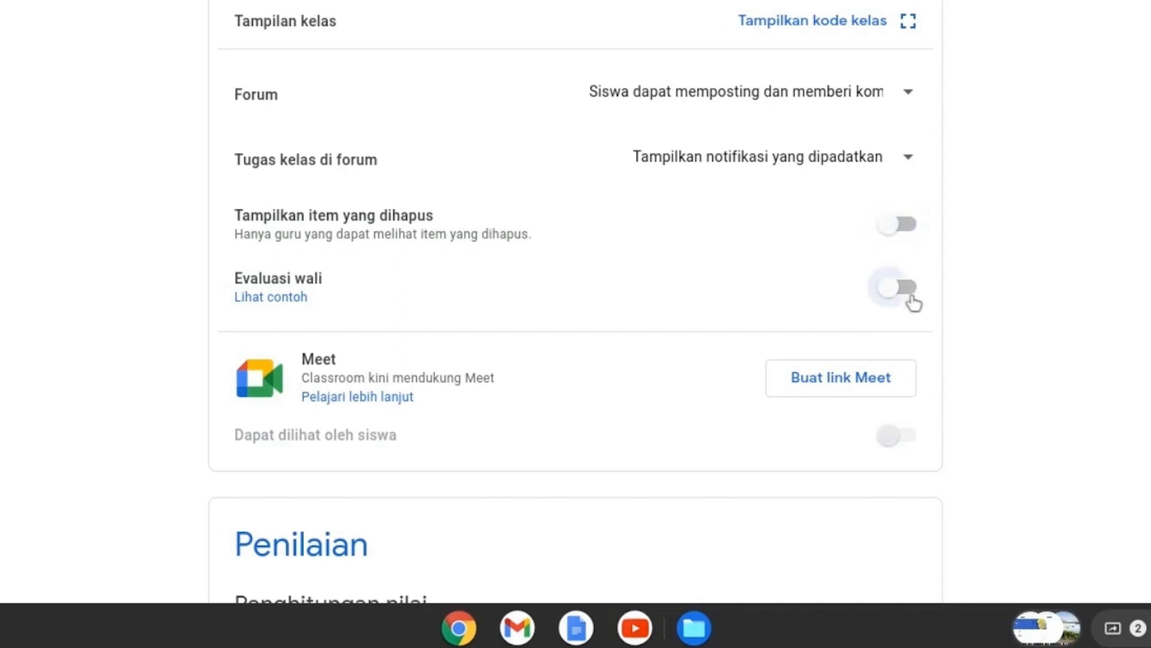
left_click(909, 295)
left_click(549, 383)
Toggle 'Tampilkan item yang dihapus' on and off again and switch Evaluasi wali back on.
left_click(914, 231)
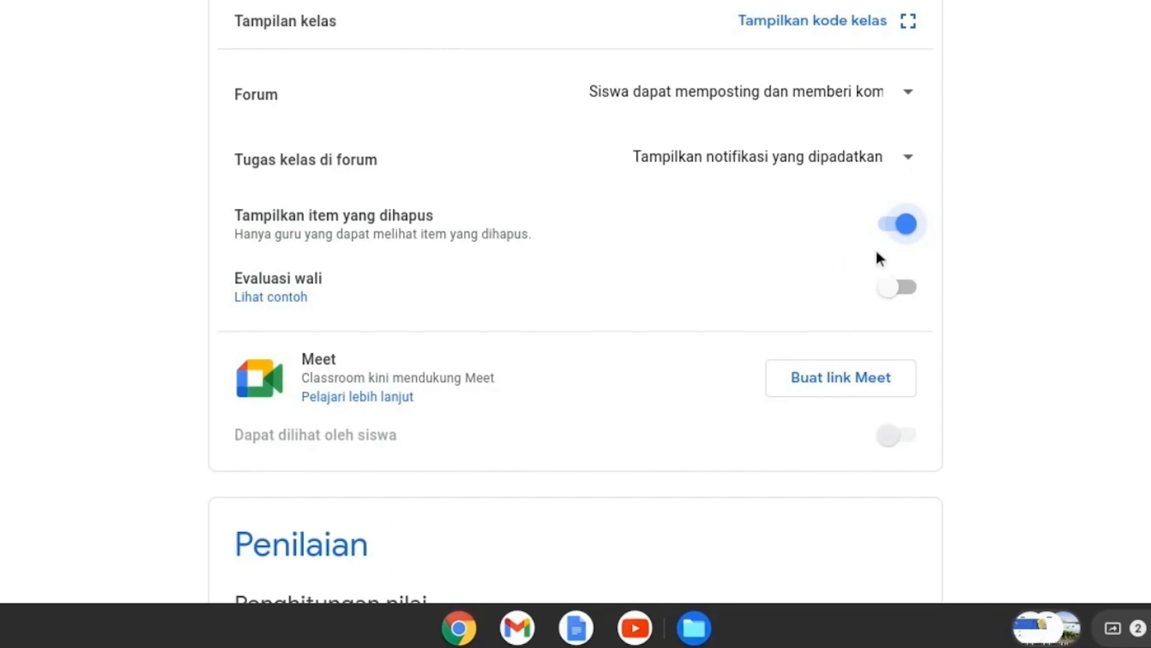
left_click(886, 227)
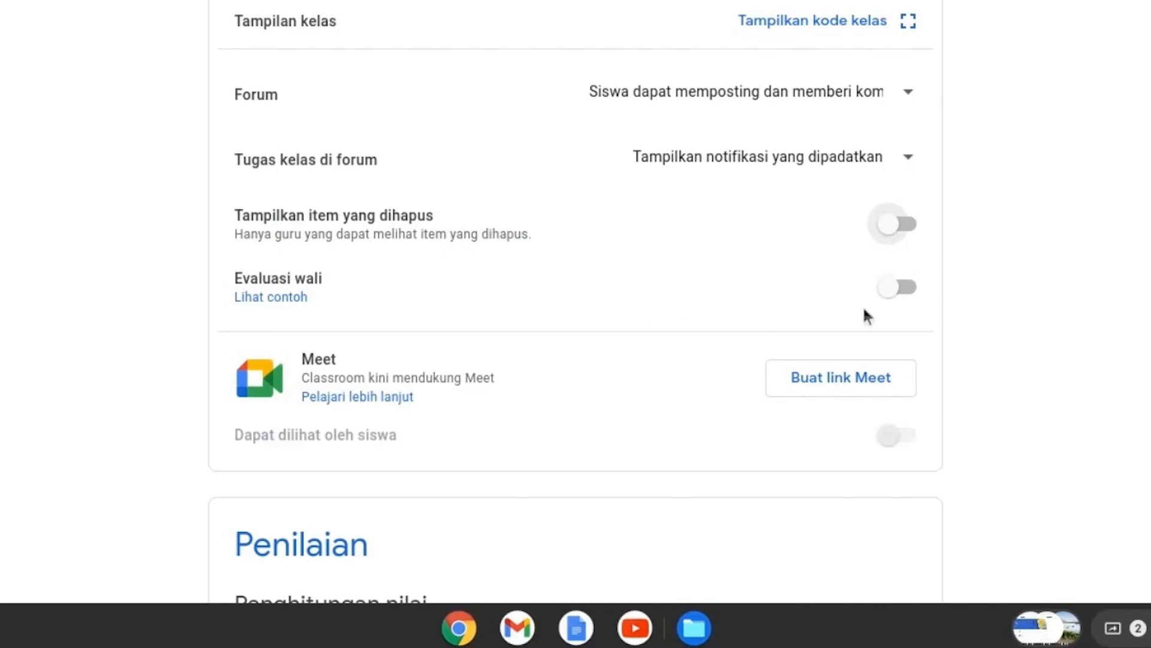
left_click(910, 298)
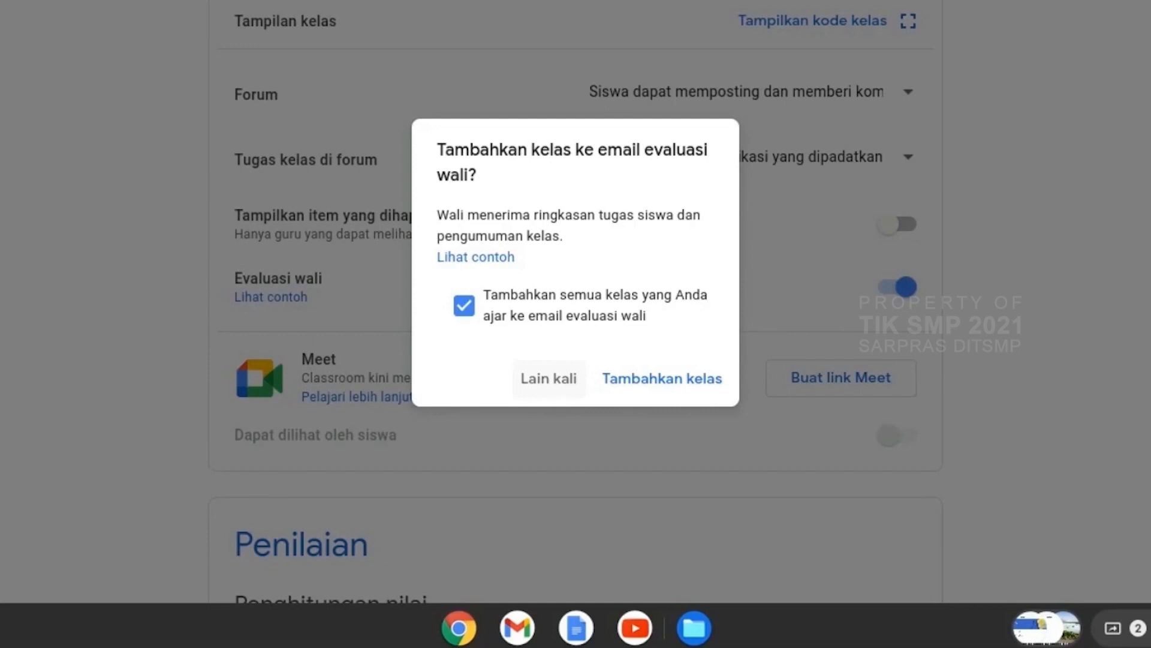
Choose 'Lain kali' on the guardian summary e-mail prompt, leaving Evaluasi wali off.
left_click(552, 389)
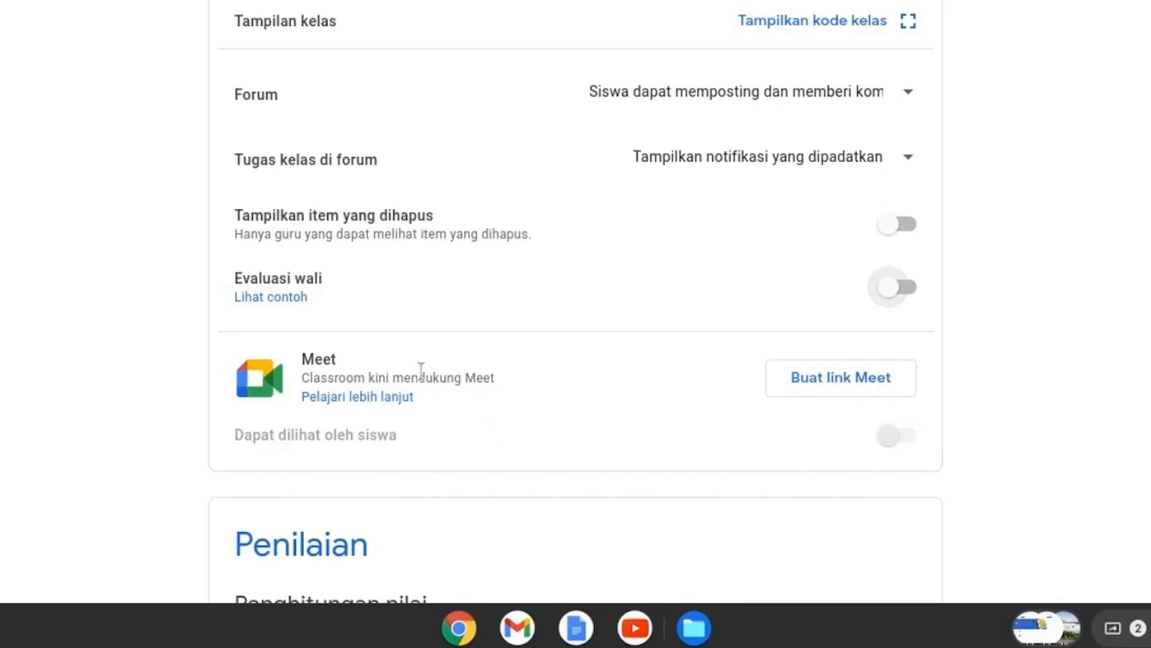
Create a Meet link for the class, reset it to a new one, and stay on the settings page.
left_click(822, 387)
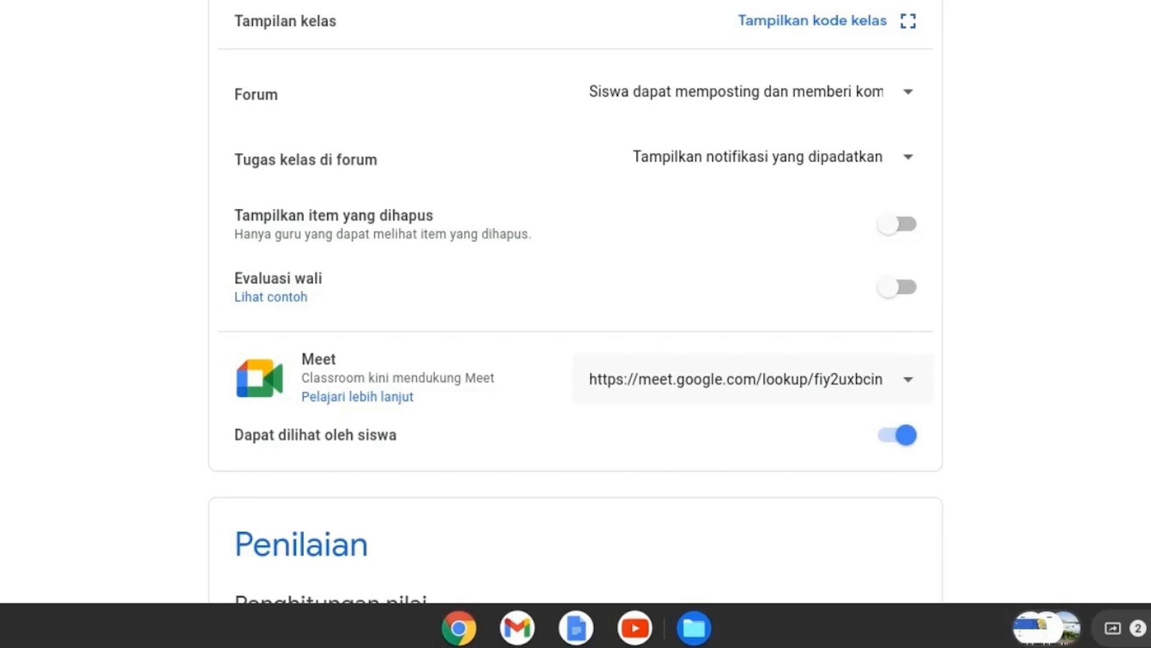
left_click(916, 391)
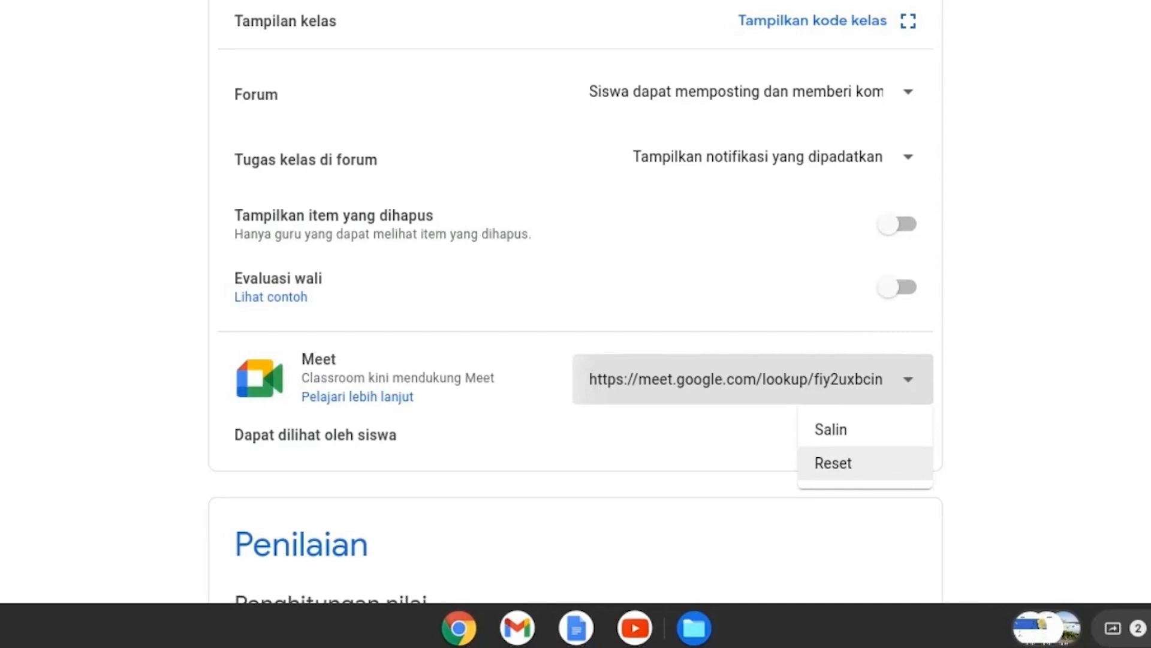
left_click(908, 473)
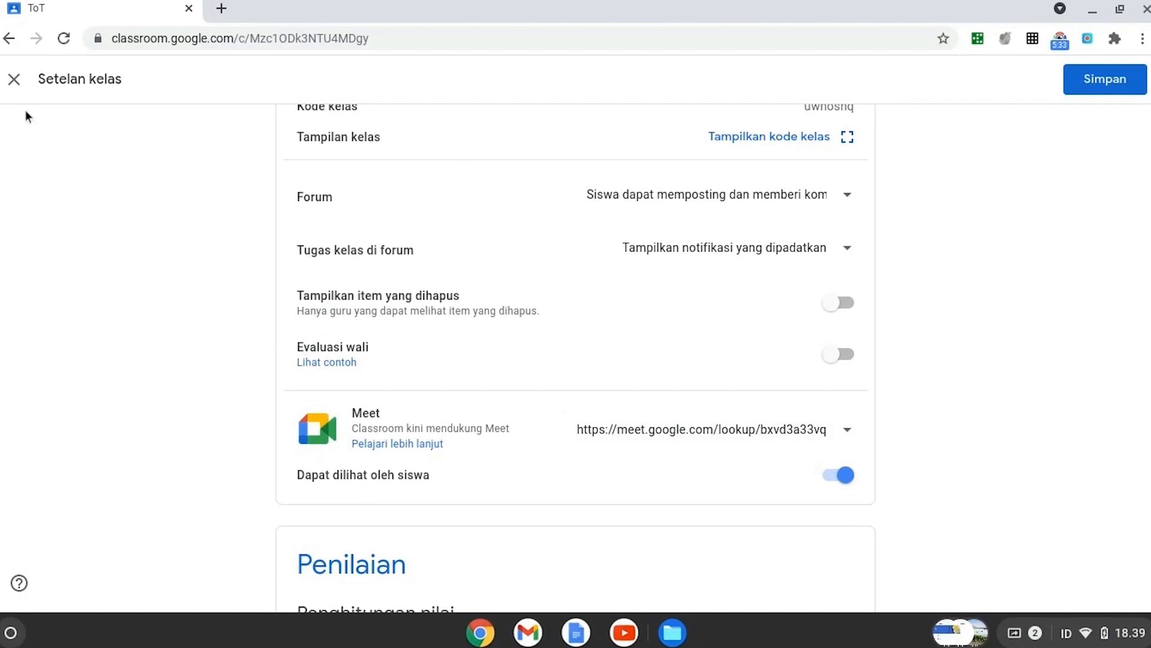
left_click(14, 80)
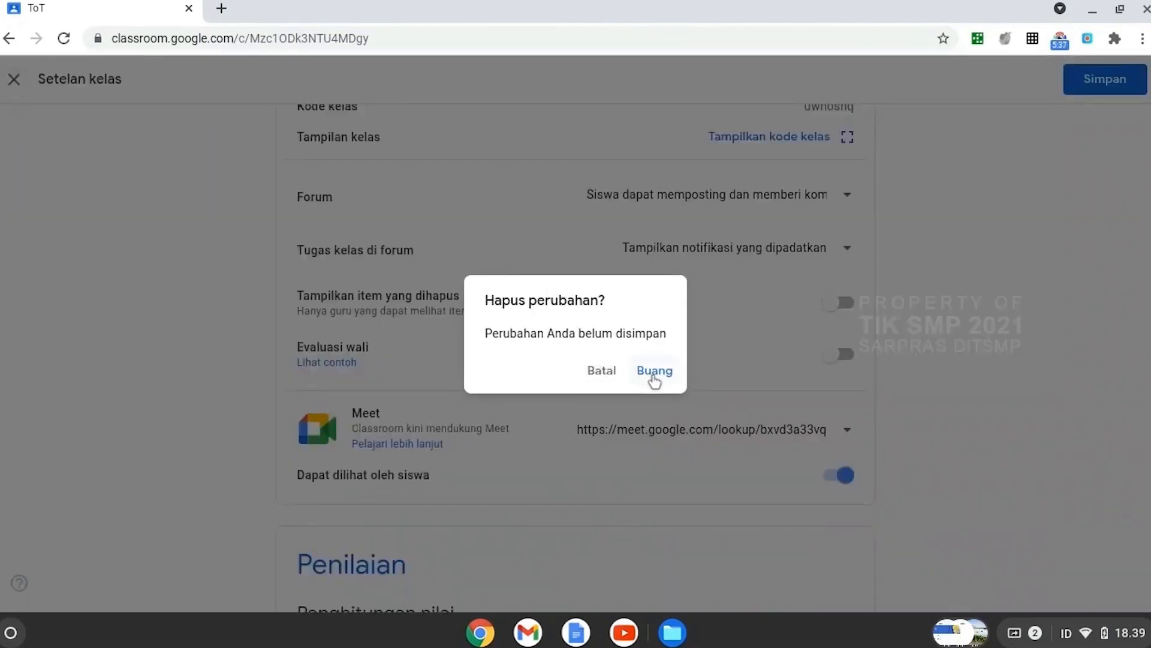
left_click(612, 378)
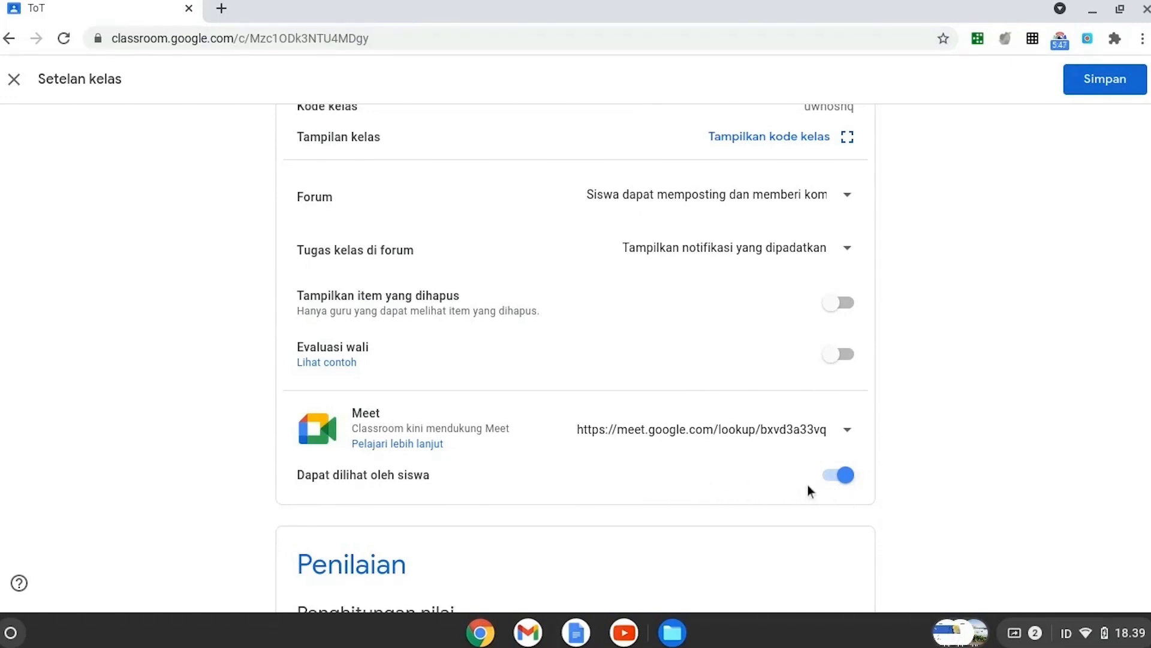
Keep the Meet link visible to students after toggling 'Dapat dilihat oleh siswa' off and on.
left_click(848, 431)
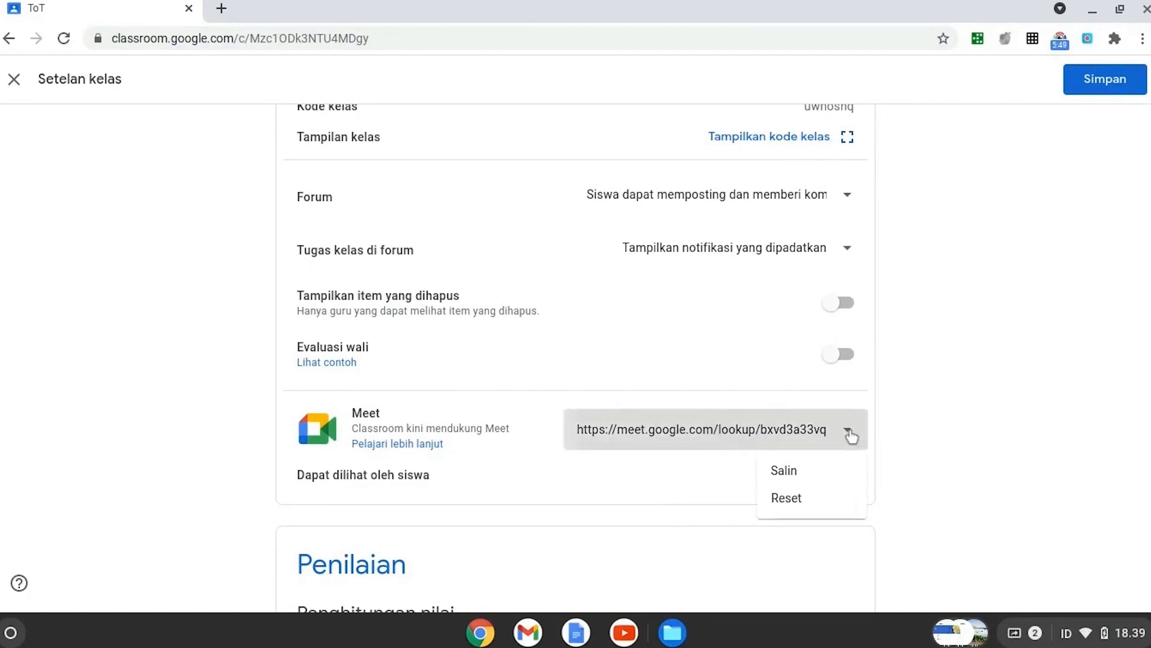
left_click(907, 424)
left_click(833, 480)
left_click(837, 476)
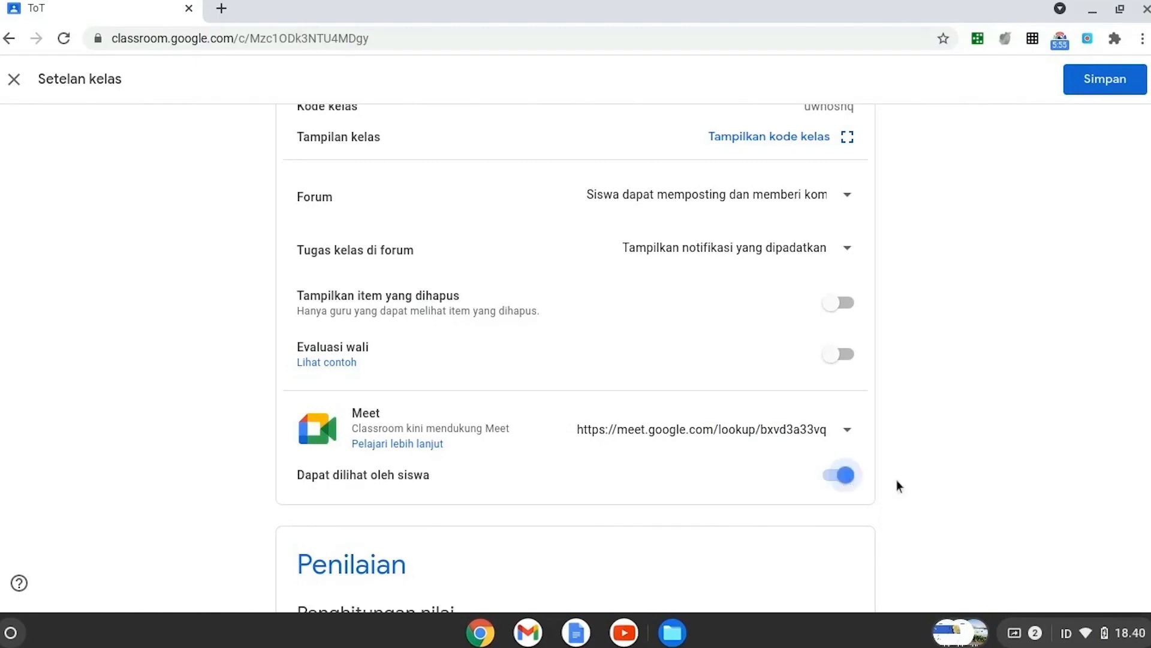
scroll(897, 480, "down", 3)
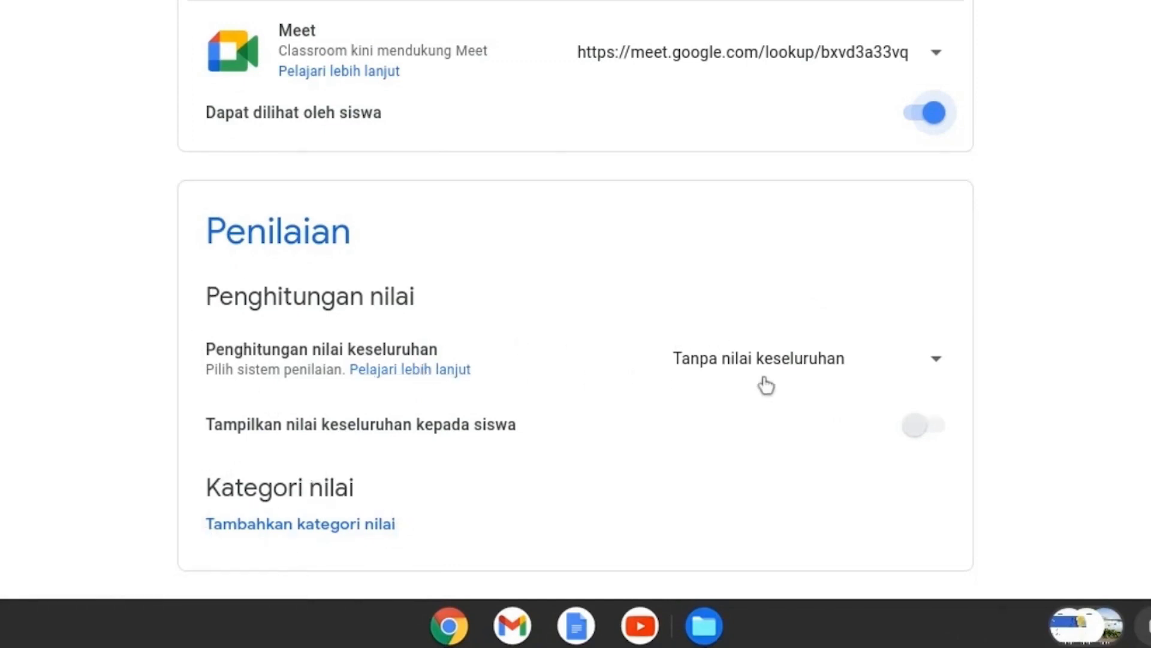
Try Poin total overall grading and toggle showing the overall grade to students on and off.
left_click(941, 368)
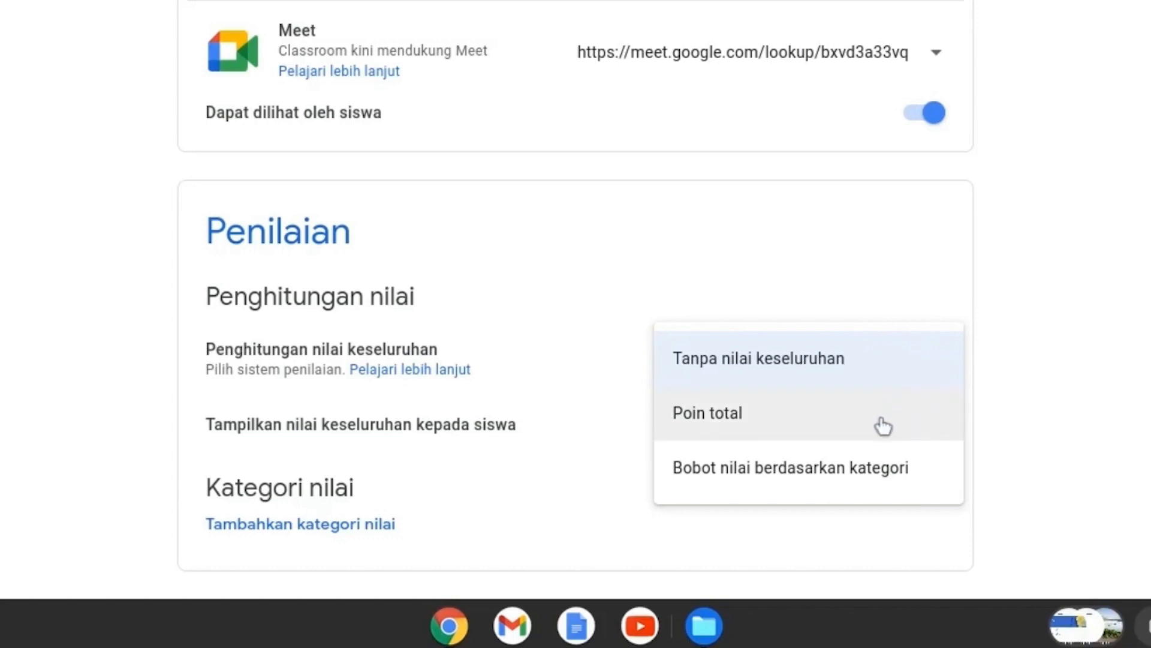
left_click(1010, 348)
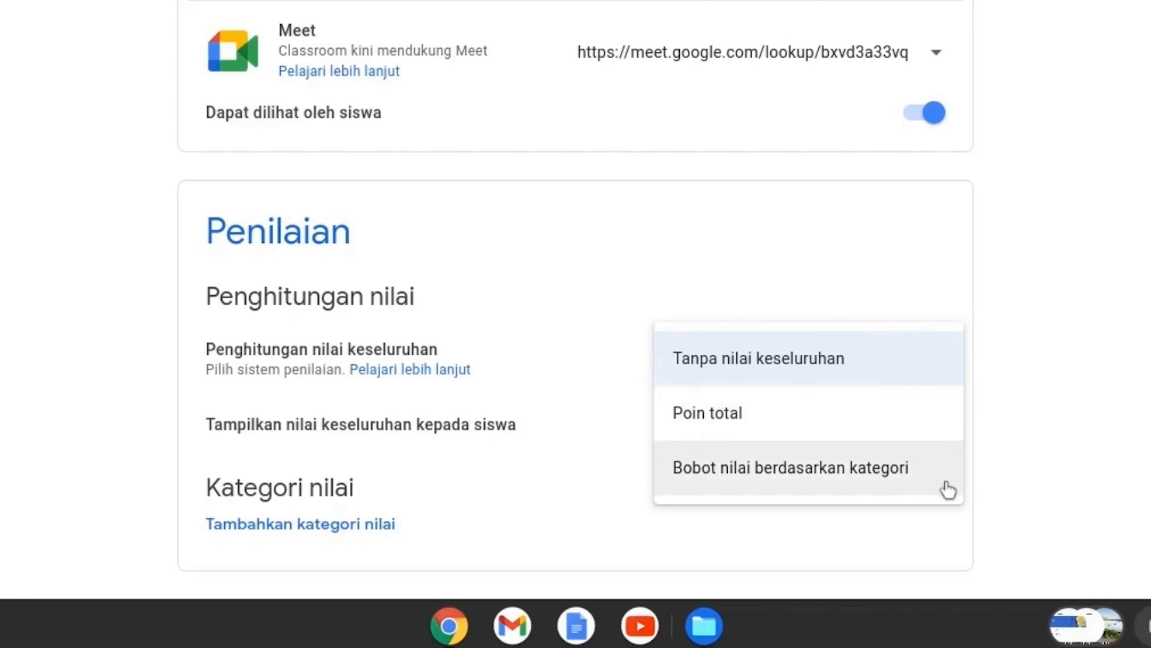
left_click(1035, 445)
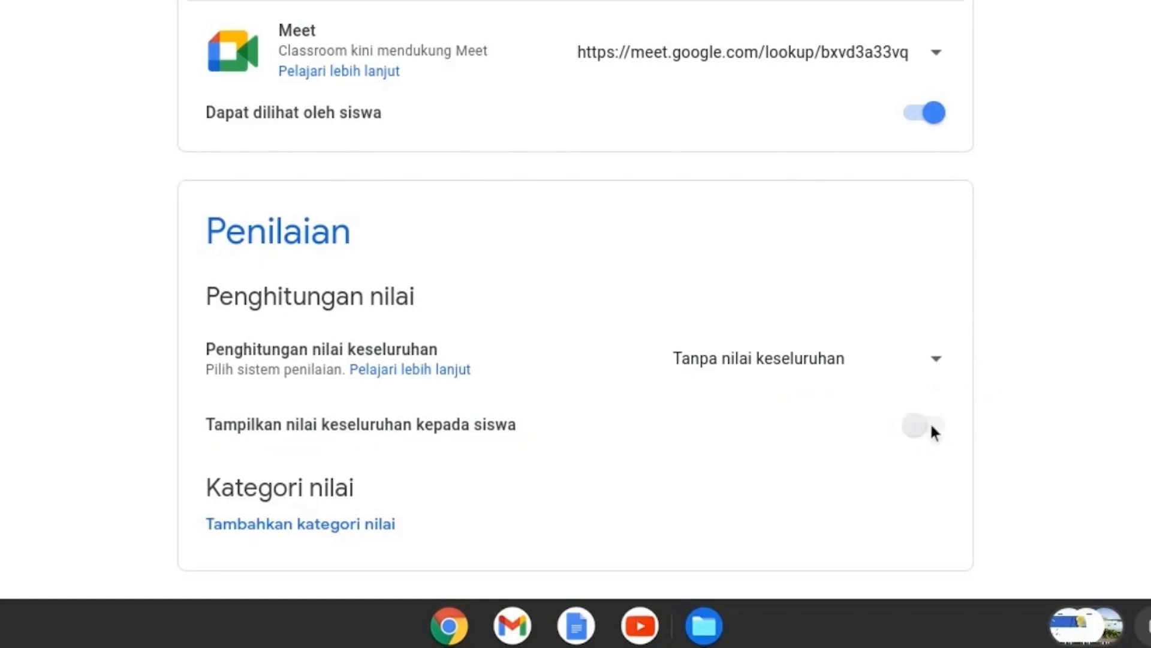
left_click(940, 360)
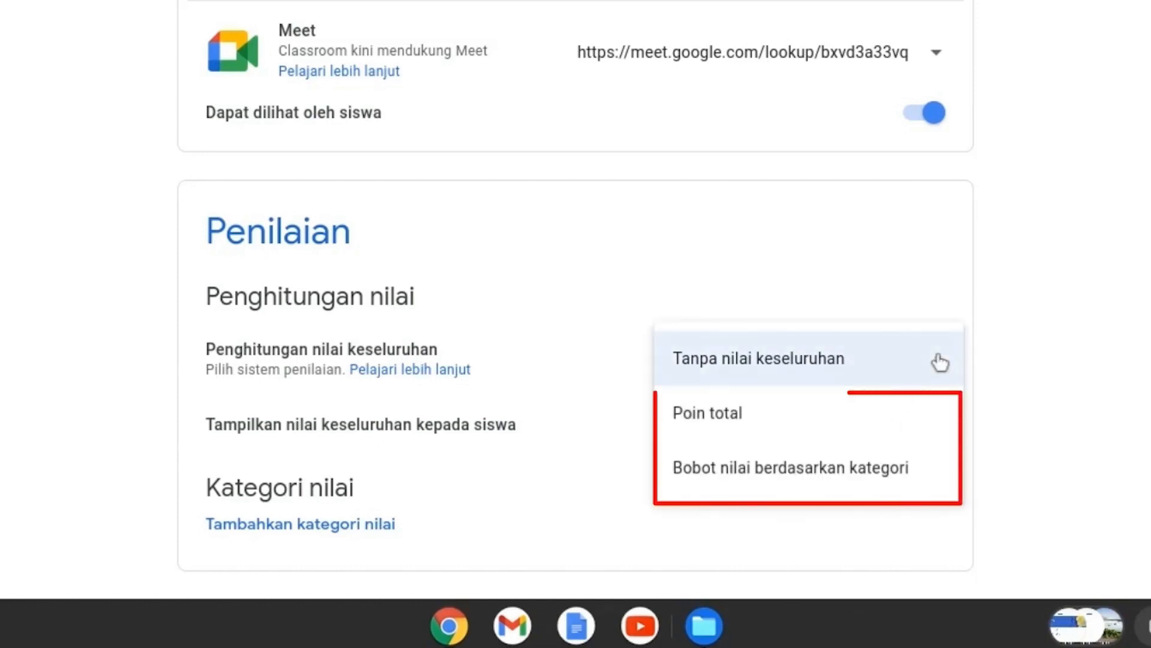
left_click(880, 422)
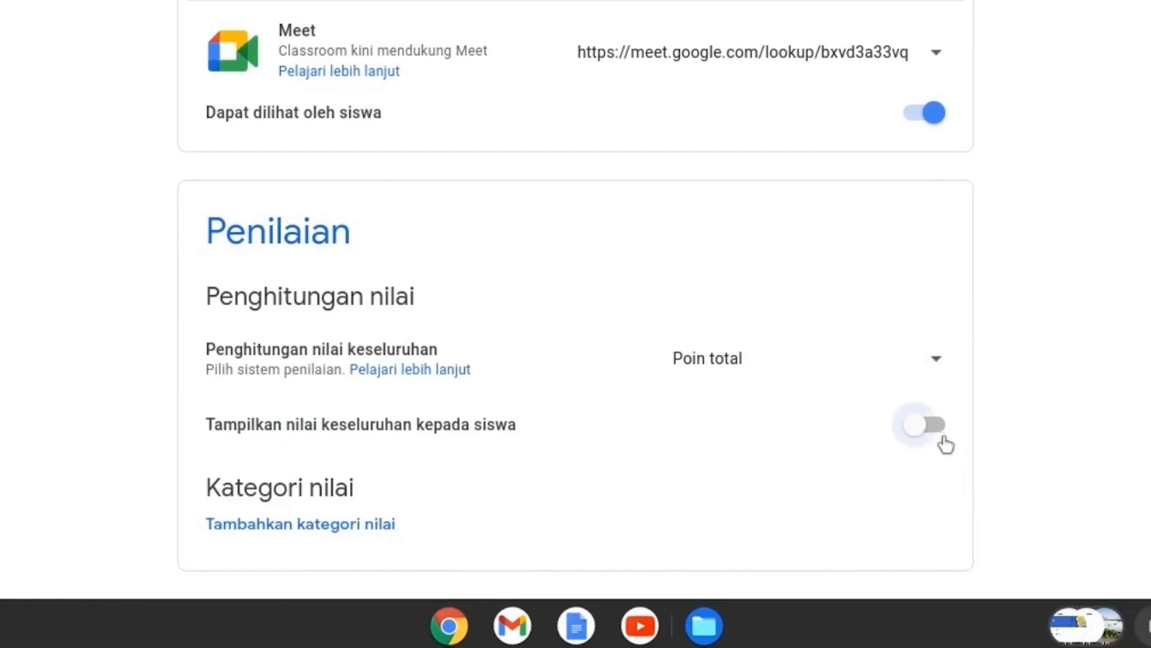
left_click(940, 441)
left_click(924, 443)
Try category weighting, settle on 'Tanpa nilai keseluruhan', and add a new grade category row.
left_click(933, 362)
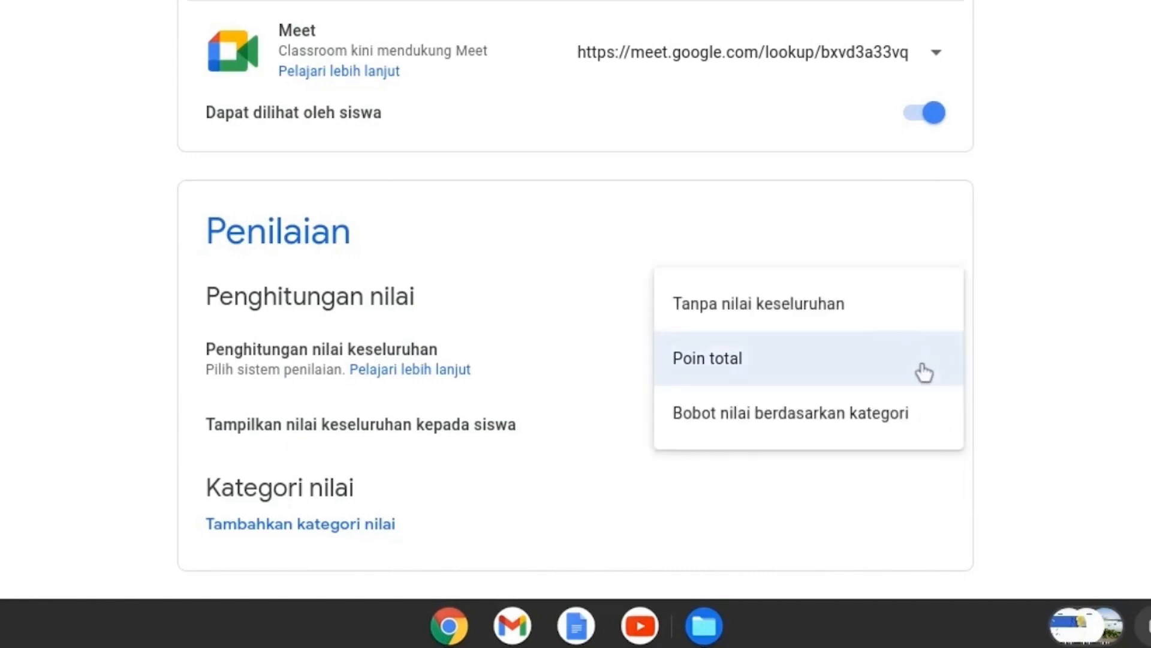
left_click(873, 312)
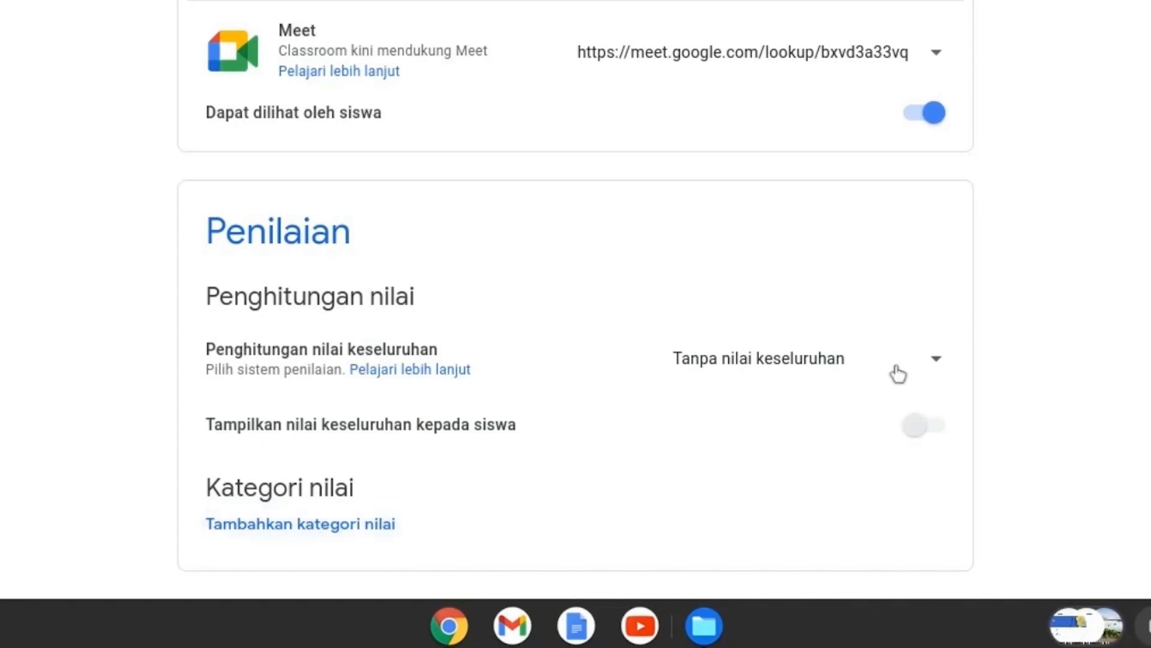
left_click(931, 362)
left_click(848, 463)
left_click(934, 361)
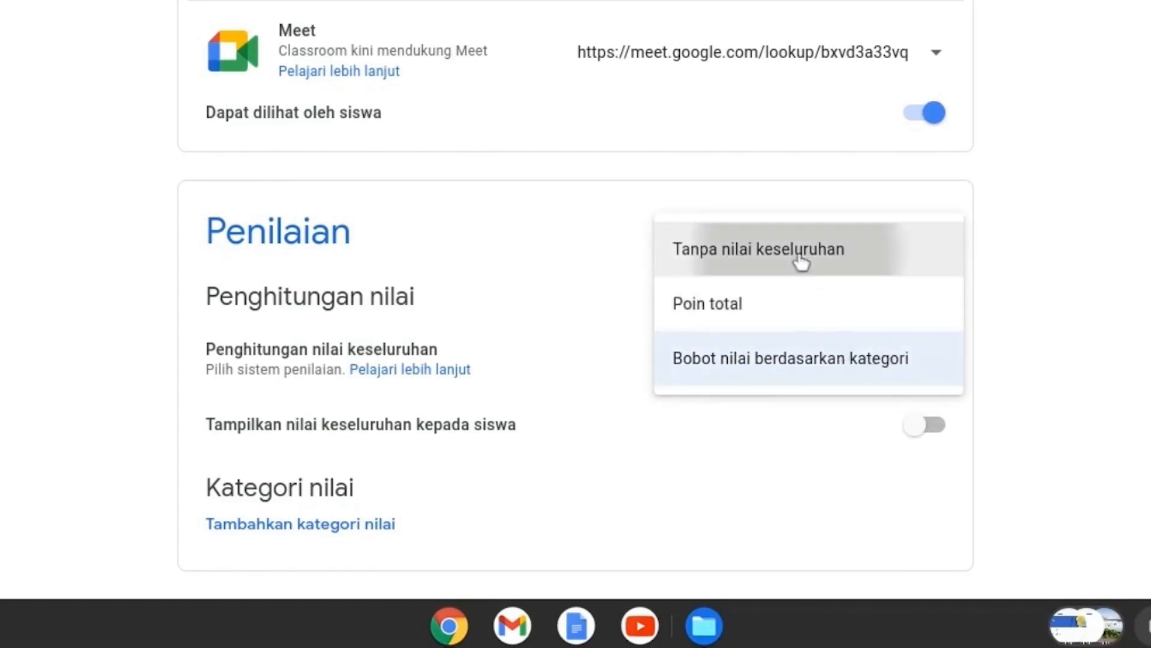
left_click(802, 258)
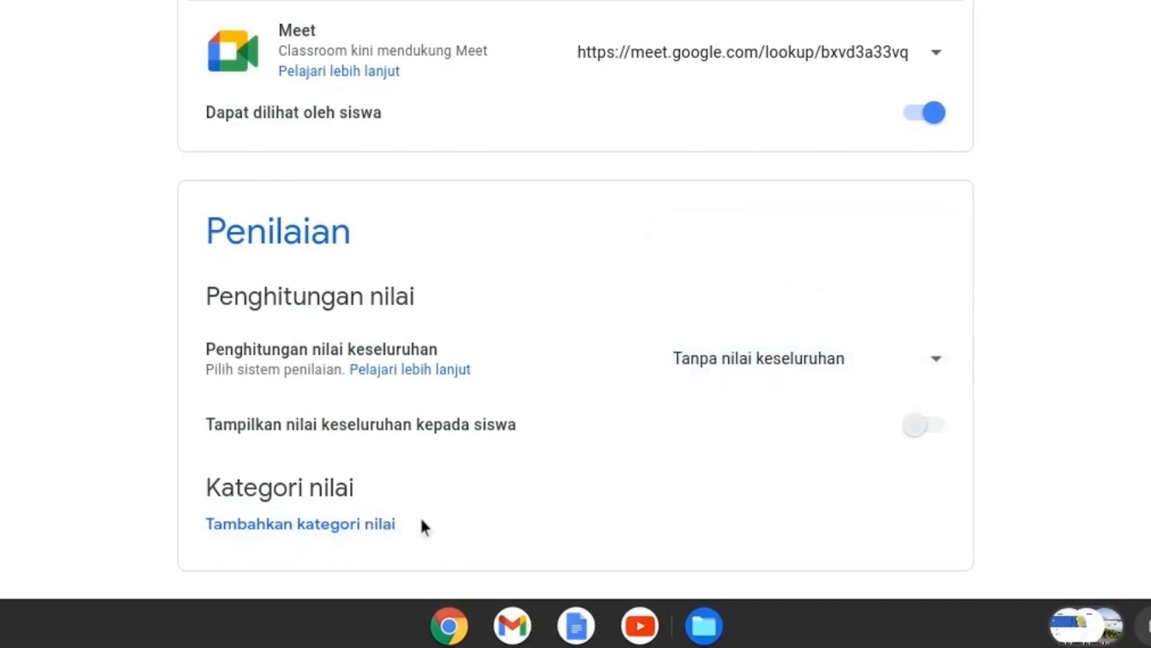
left_click(346, 526)
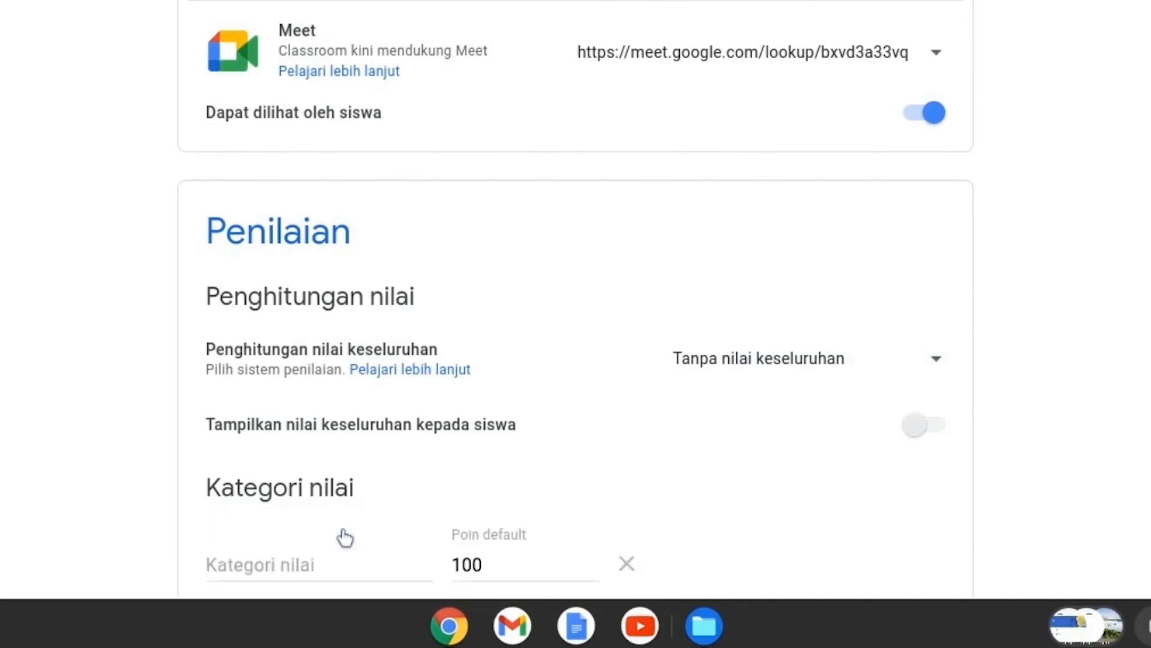
Name the first grade category Sikap and add a second one named Disiplin.
scroll(345, 538, "down", 2)
left_click(358, 473)
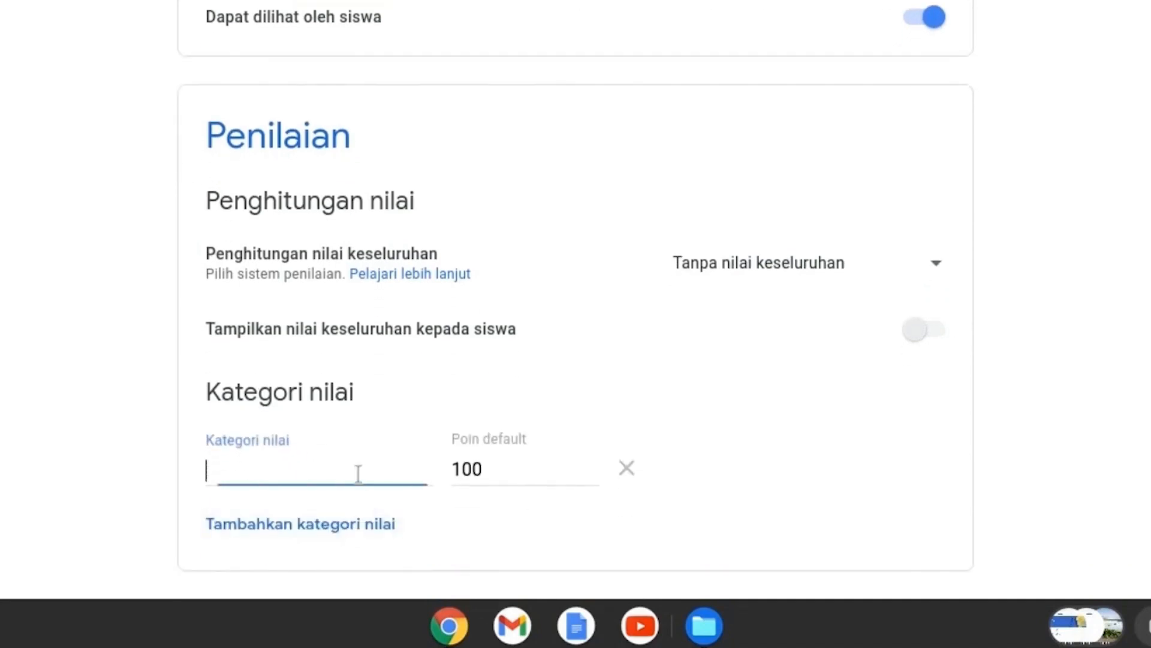
type("Sikap")
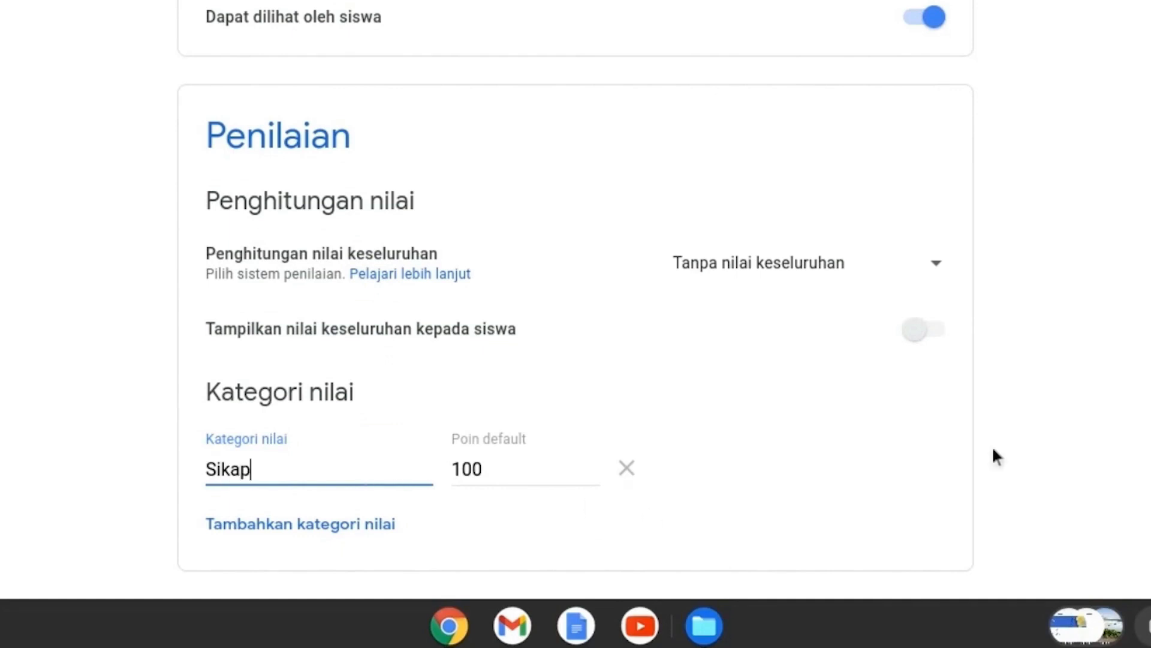
left_click(318, 526)
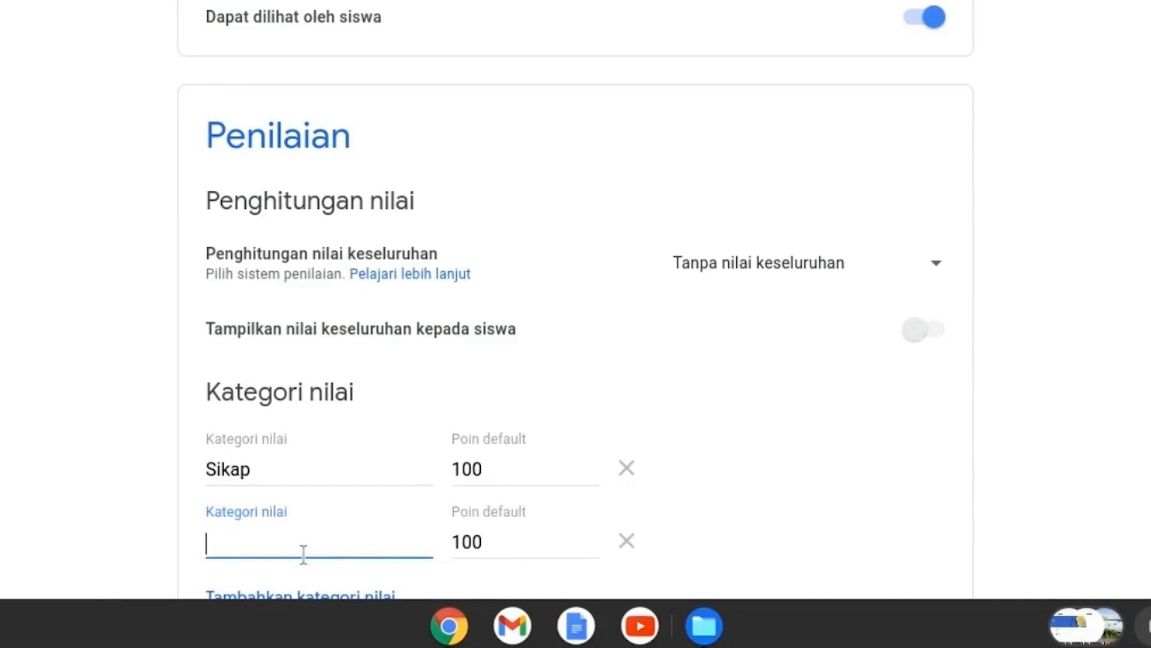
type("Disiplin")
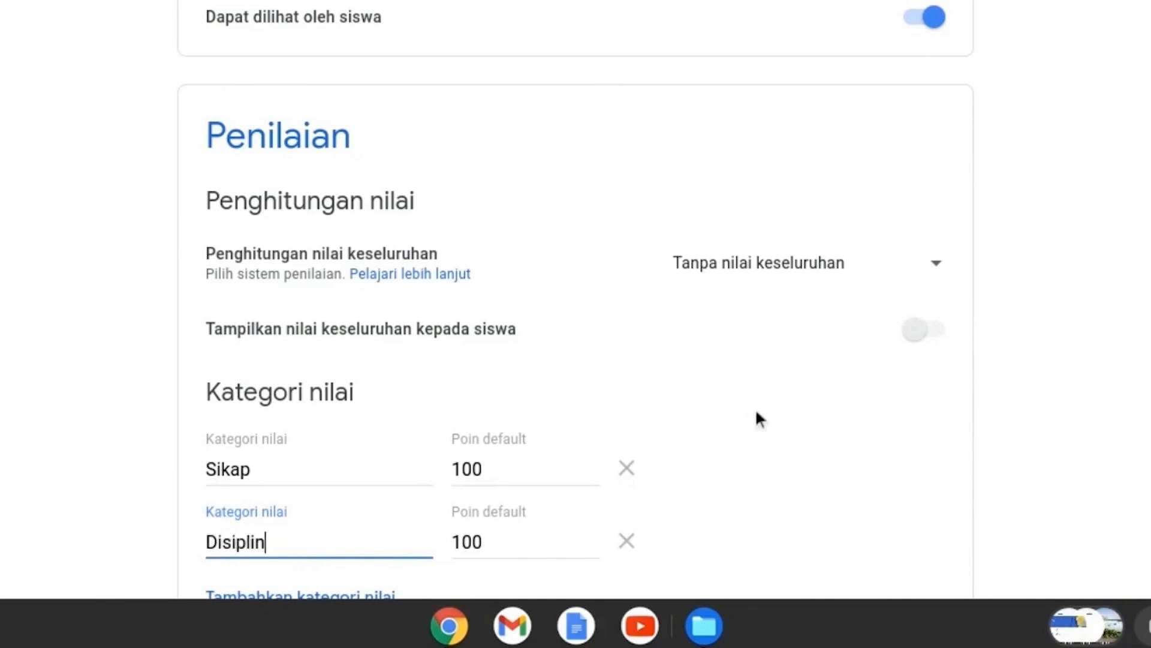
Inspect both categories' default points fields, then delete the Disiplin and Sikap categories.
left_click(526, 473)
left_click(512, 542)
left_click(512, 467)
left_click(519, 544)
scroll(519, 545, "down", 2)
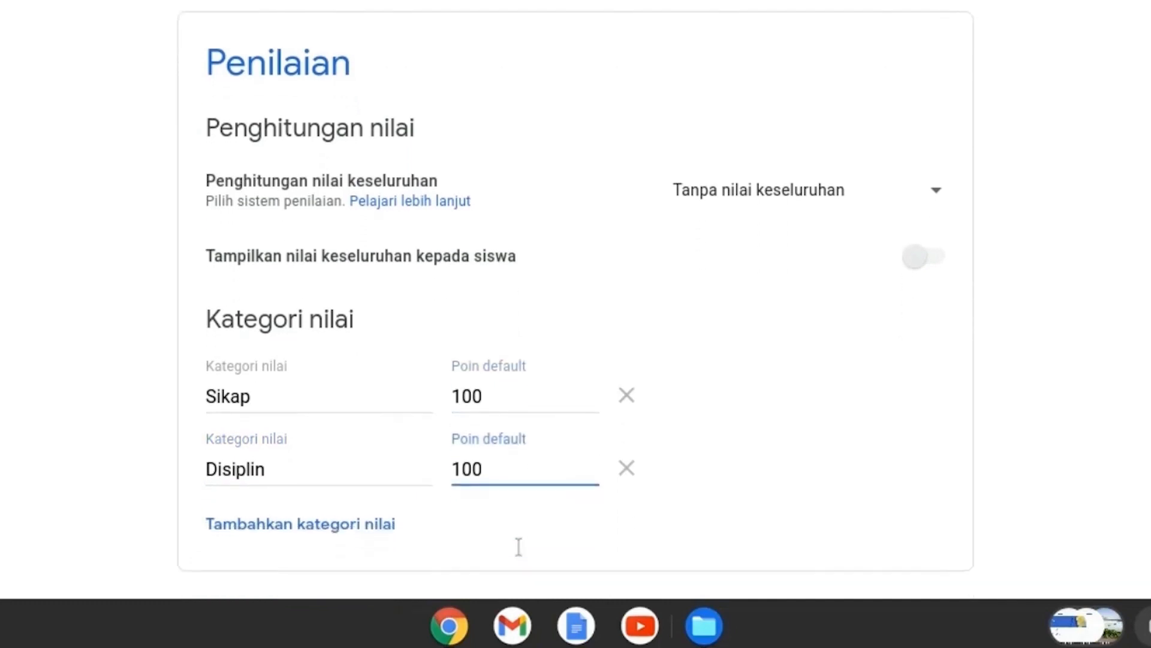
left_click(524, 394)
left_click(526, 486)
left_click(529, 400)
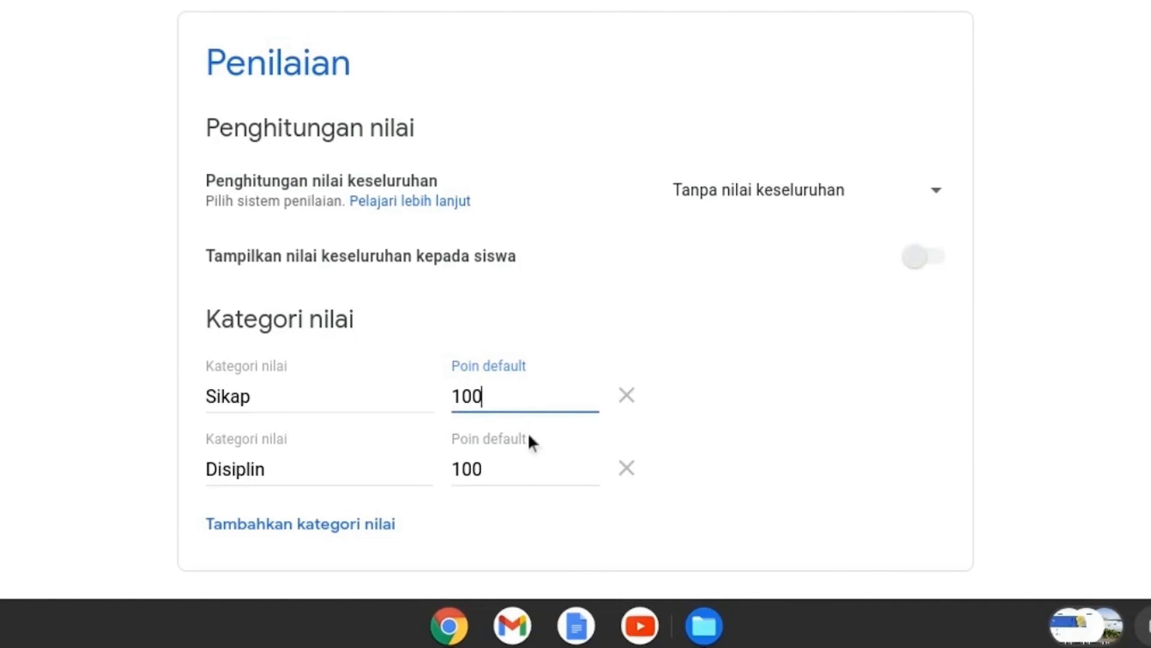
left_click(637, 477)
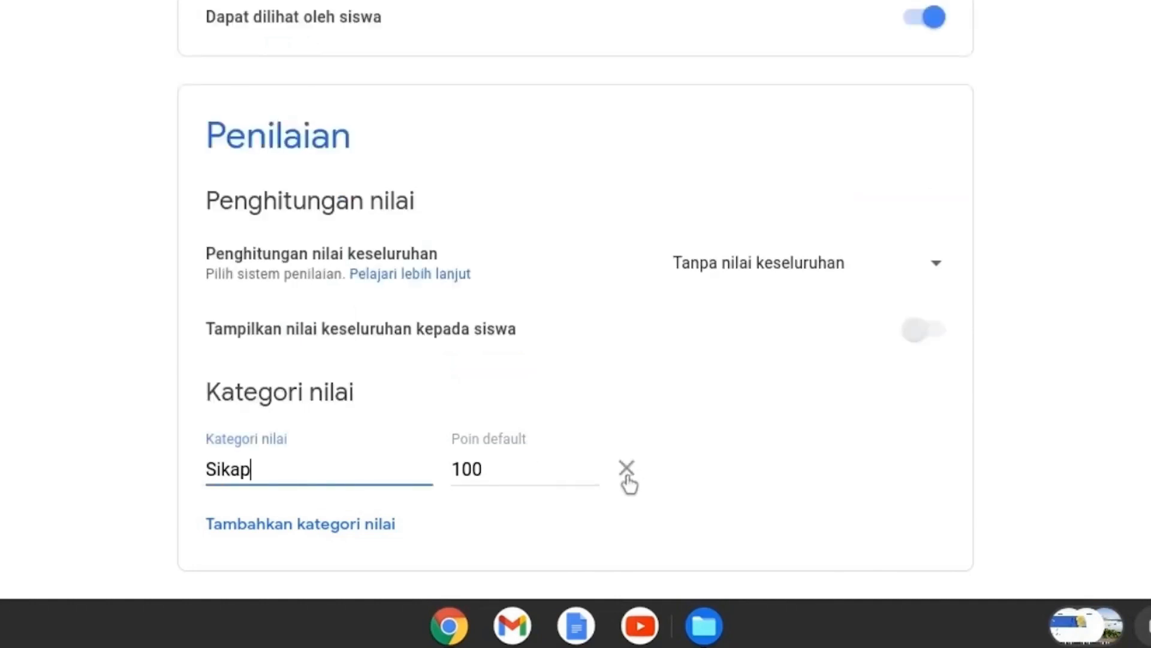
left_click(627, 477)
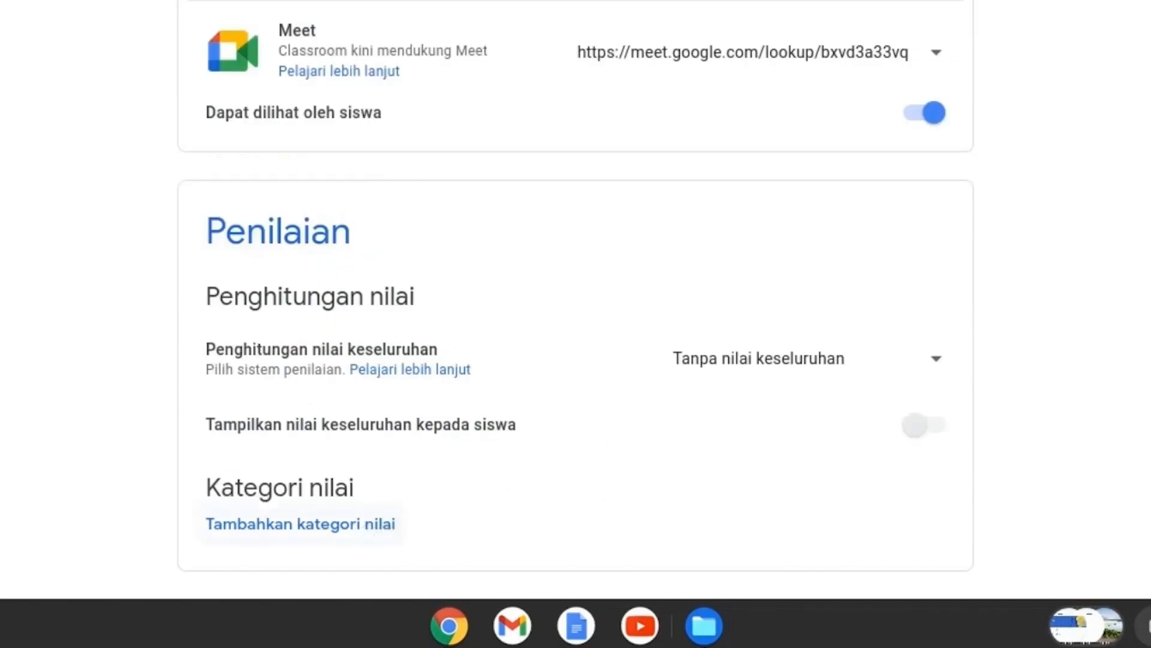
Add a grade category named Sikap.
left_click(394, 531)
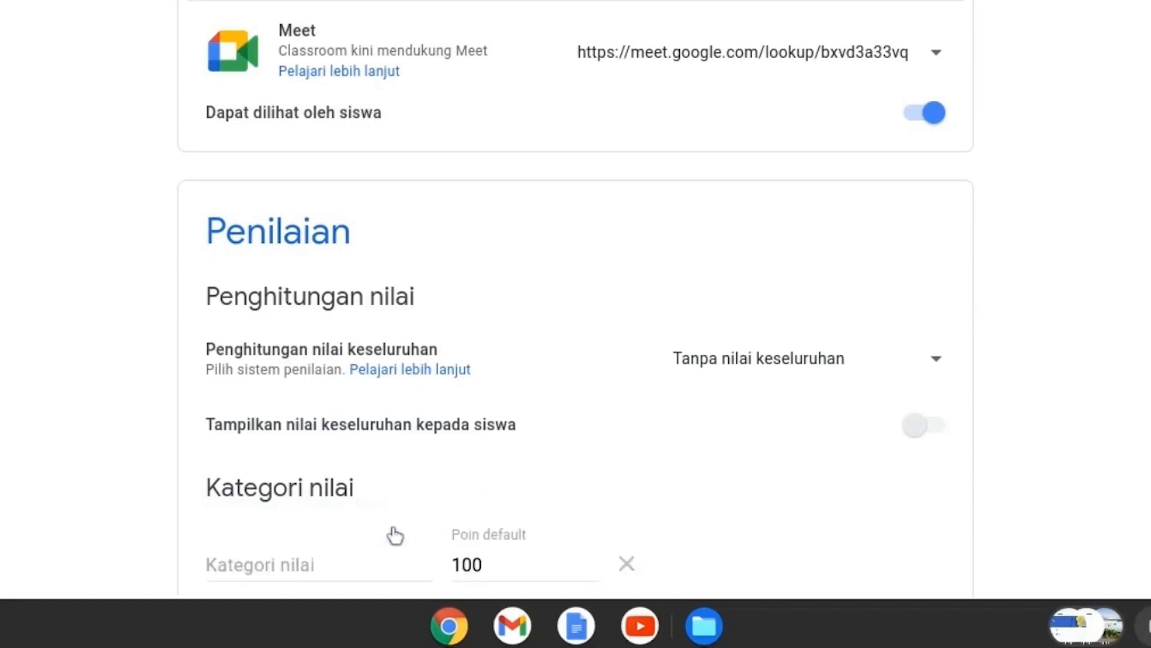
scroll(274, 553, "down", 2)
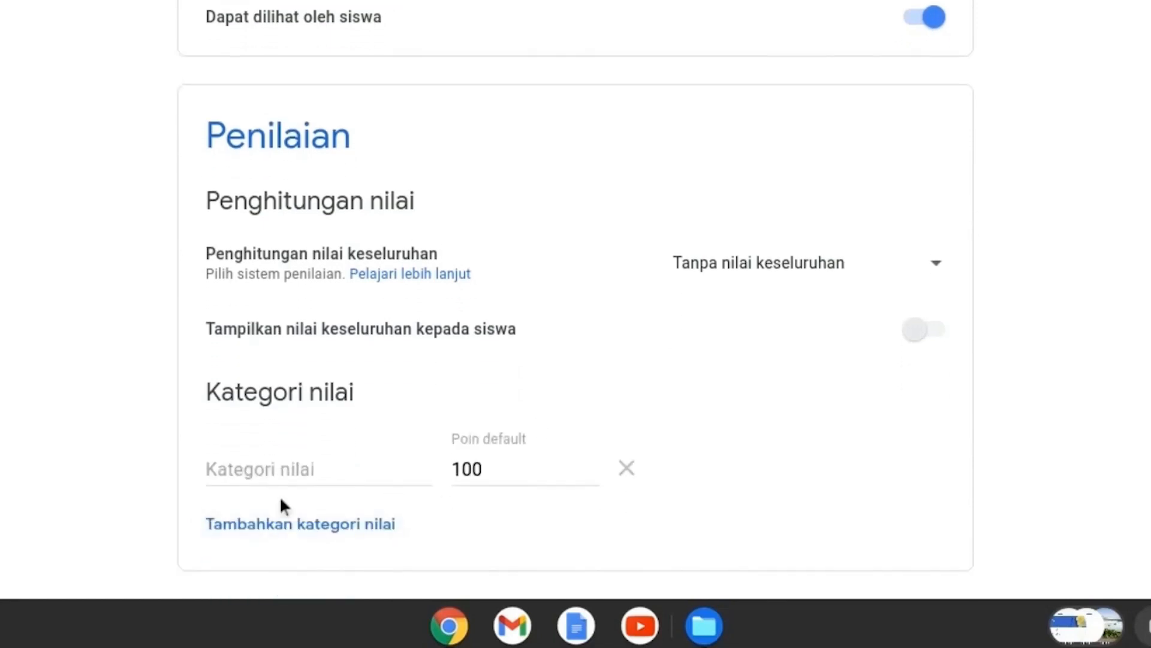
left_click(287, 468)
type("Sikap")
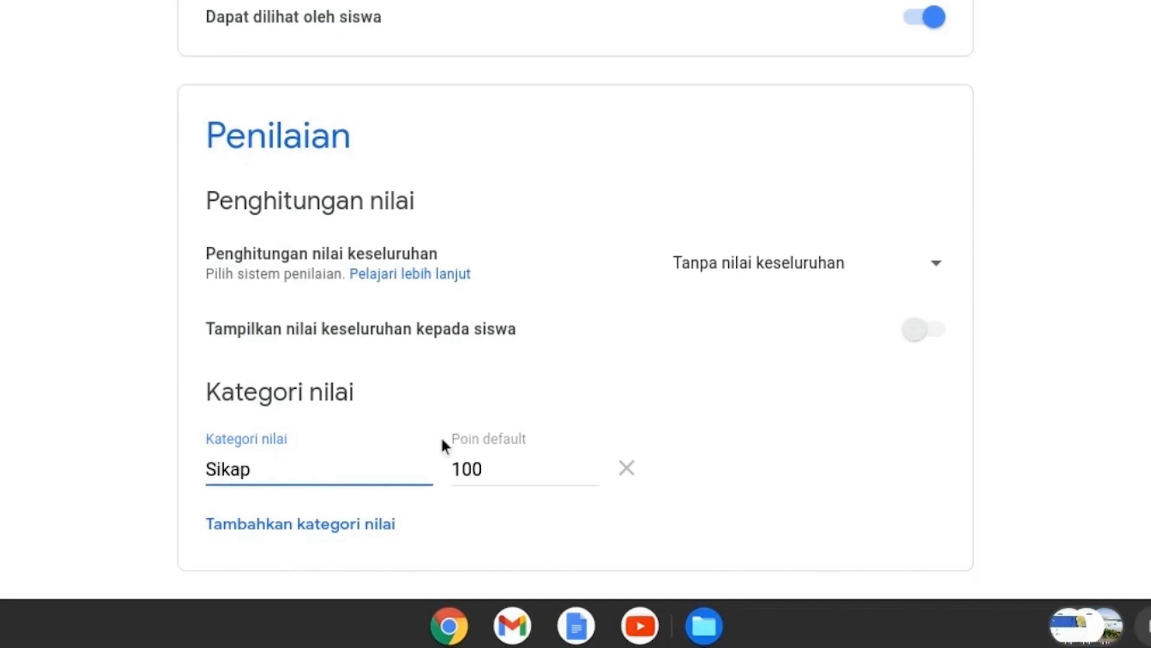
left_click(530, 471)
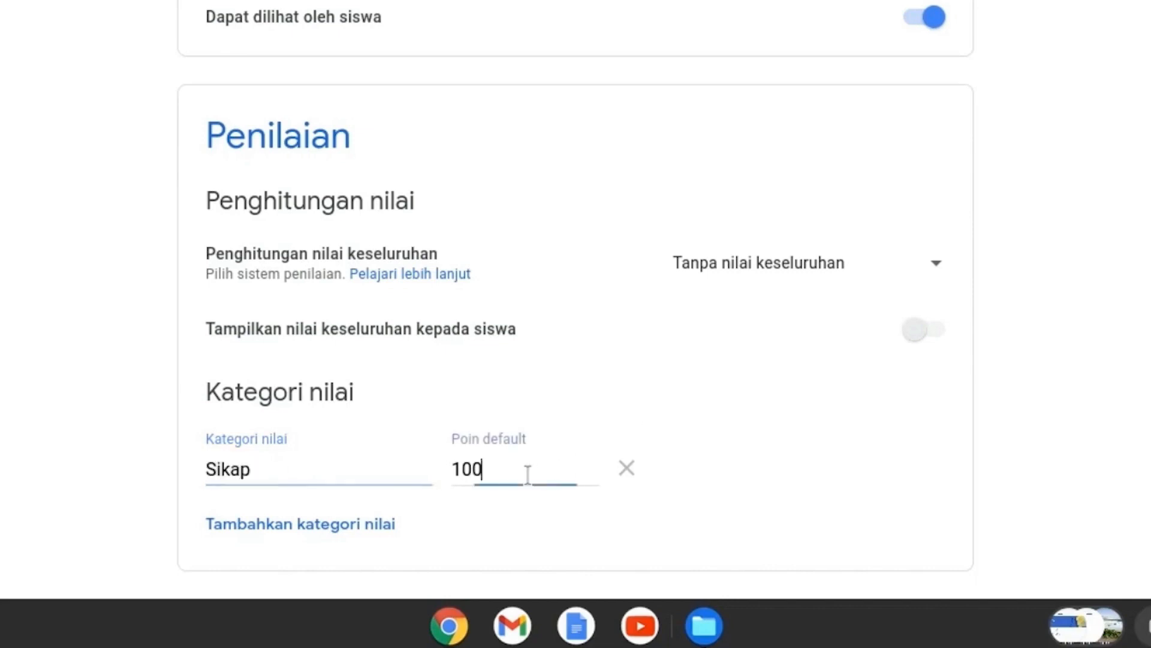
Switch overall grading to 'Bobot nilai berdasarkan kategori', leaving Sikap's weight at 0%.
left_click(916, 269)
left_click(847, 324)
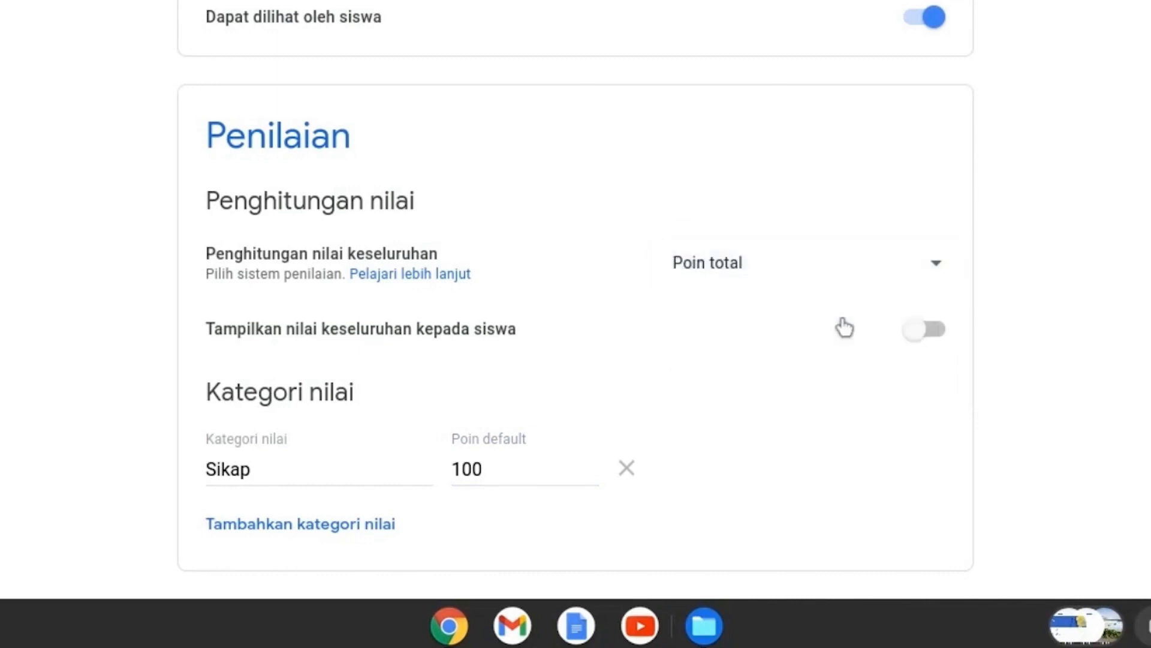
left_click_drag(520, 467, 372, 468)
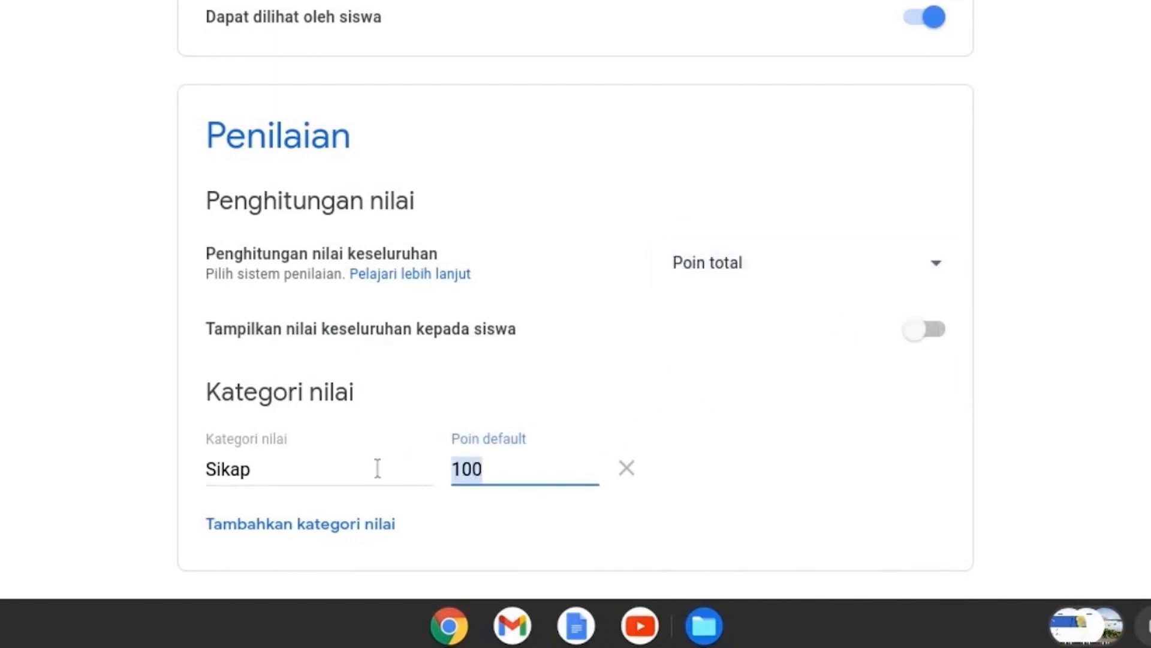
left_click(937, 263)
left_click(849, 319)
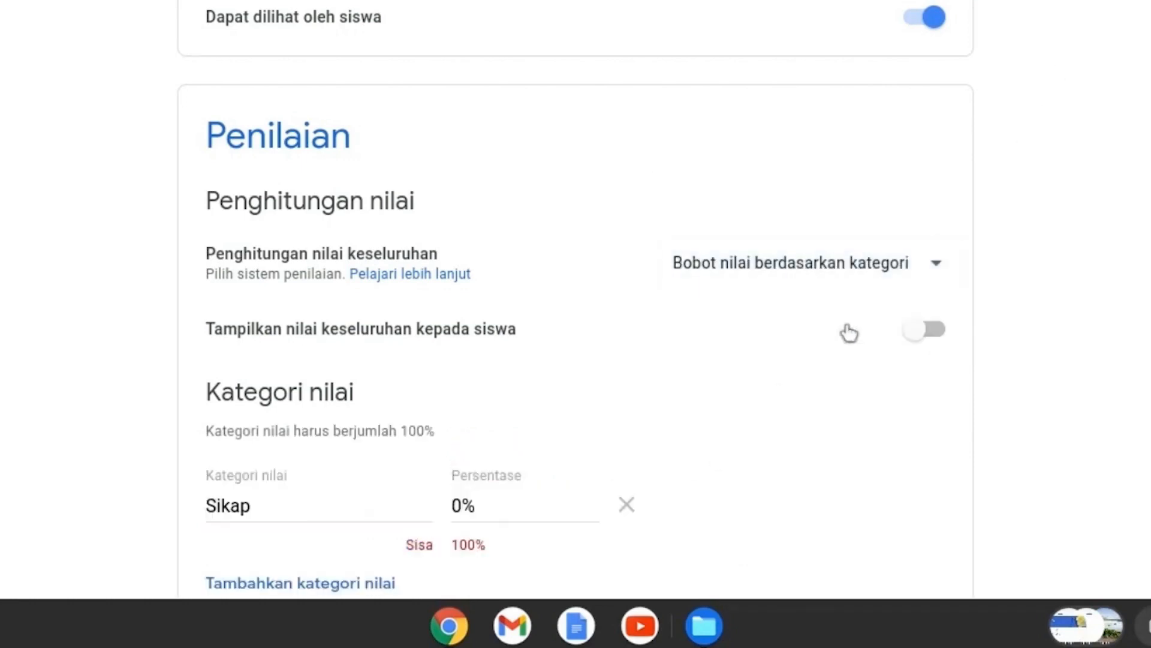
scroll(676, 476, "down", 1)
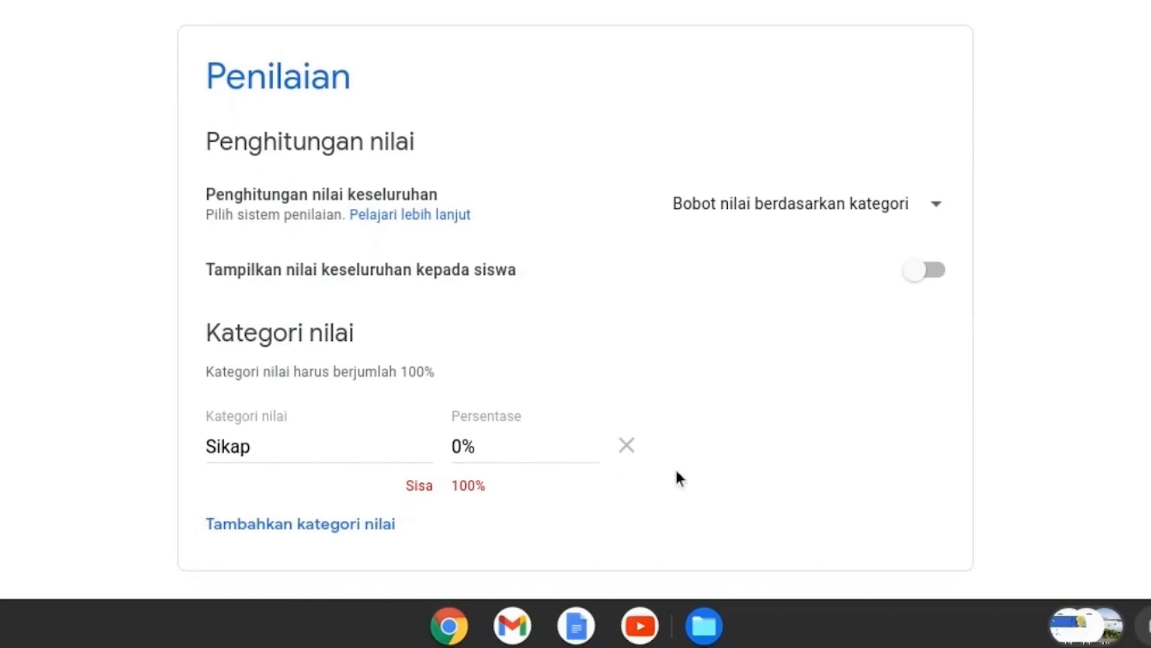
left_click(506, 444)
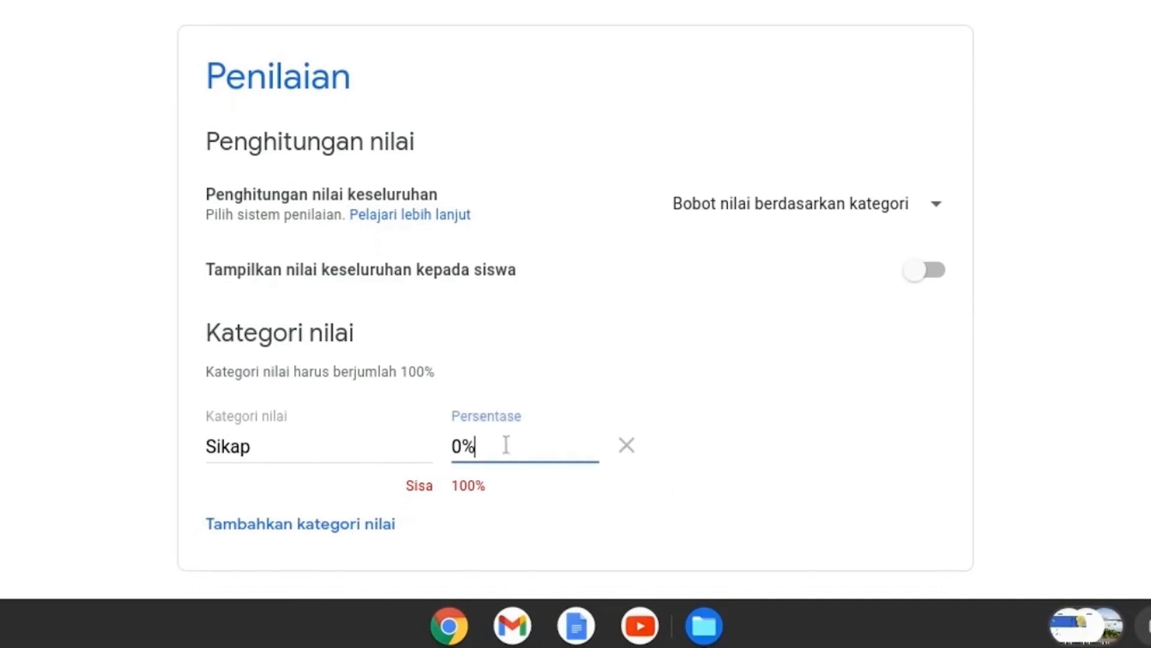
left_click_drag(474, 444, 421, 445)
left_click(515, 444)
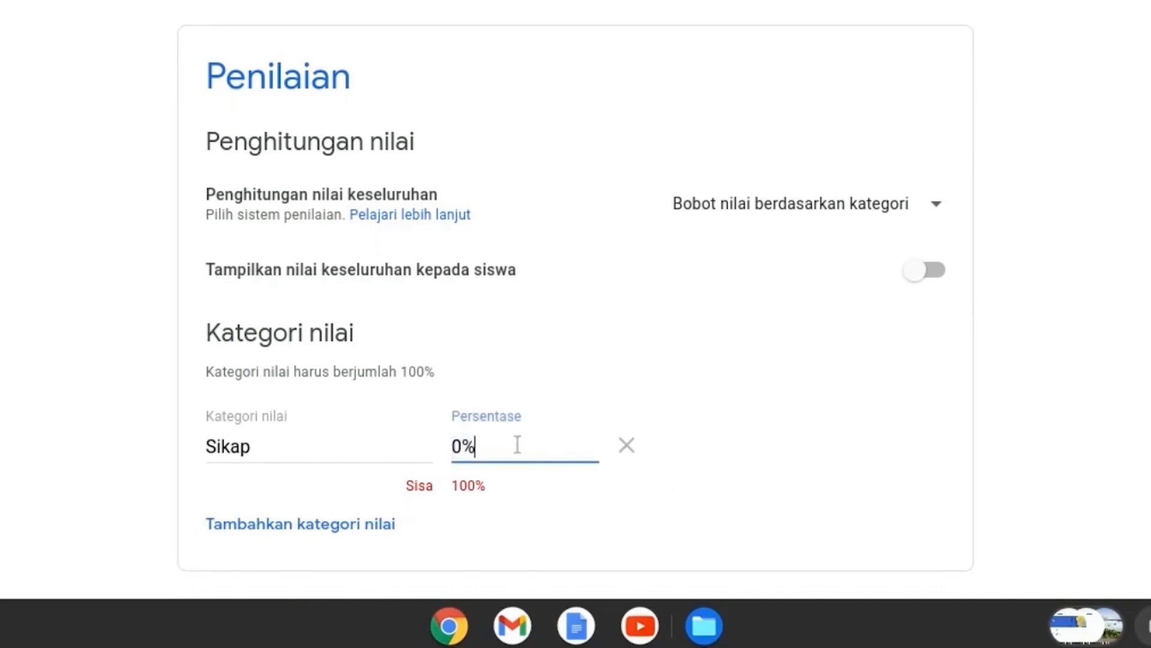
Add a second grade category named Disiplin.
left_click(262, 543)
left_click(259, 529)
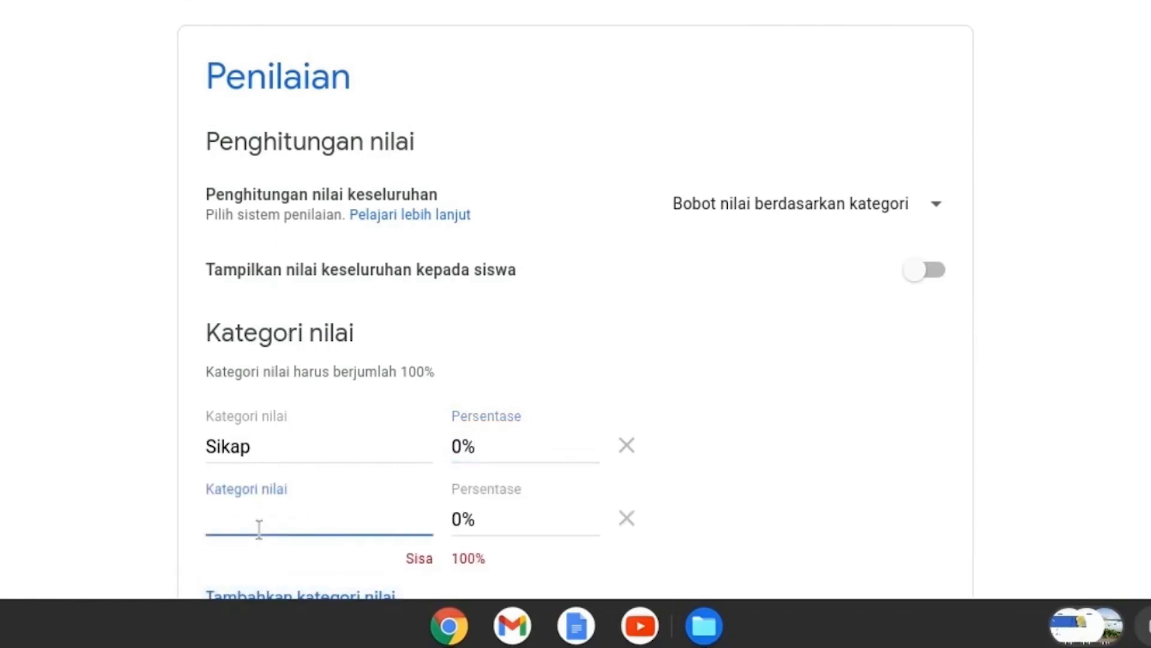
type("Disiplin")
left_click(809, 453)
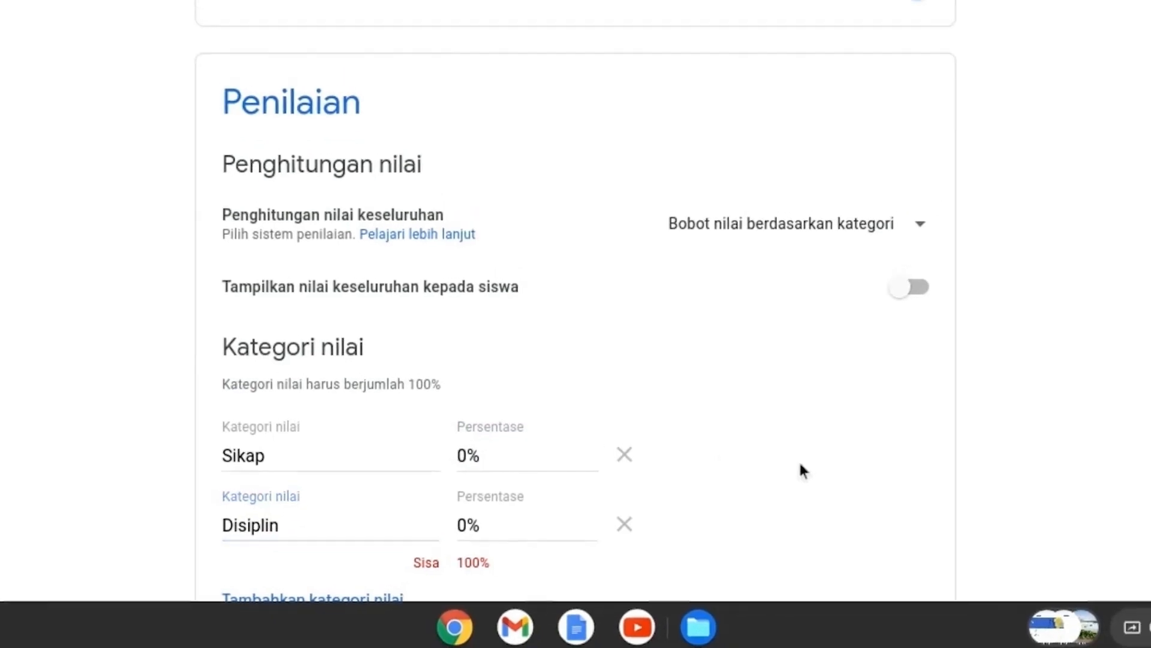
scroll(809, 452, "down", 2)
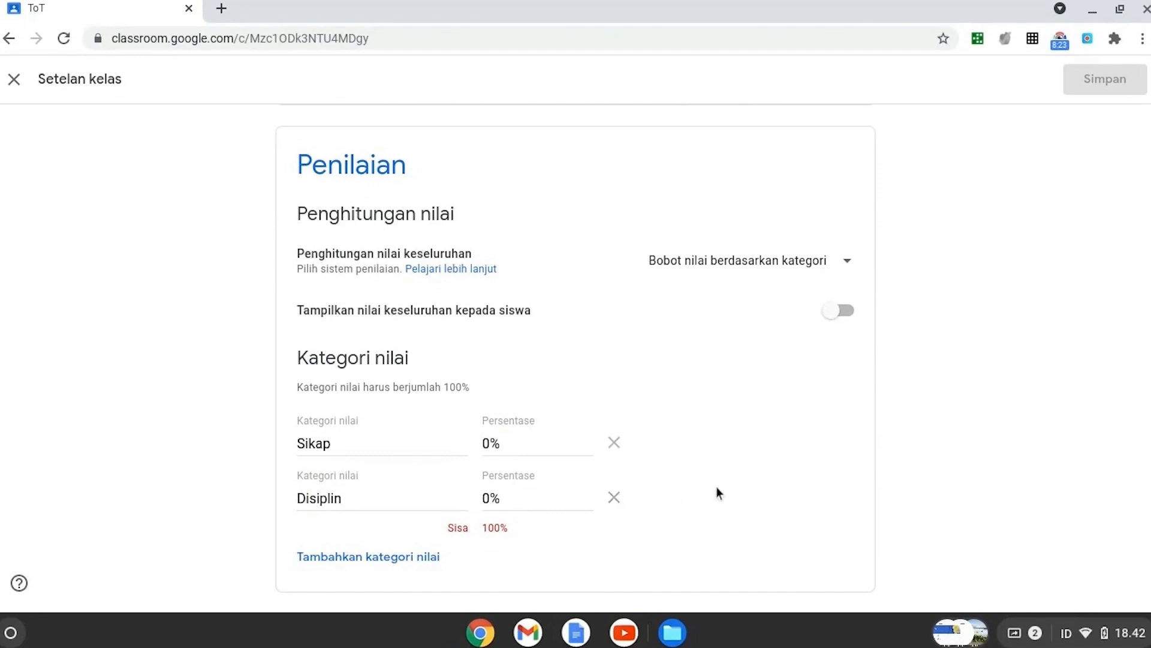
Set overall grade calculation to Poin total, with Sikap and Disiplin at 100 points, and save.
scroll(956, 138, "up", 2)
scroll(955, 138, "up", 10)
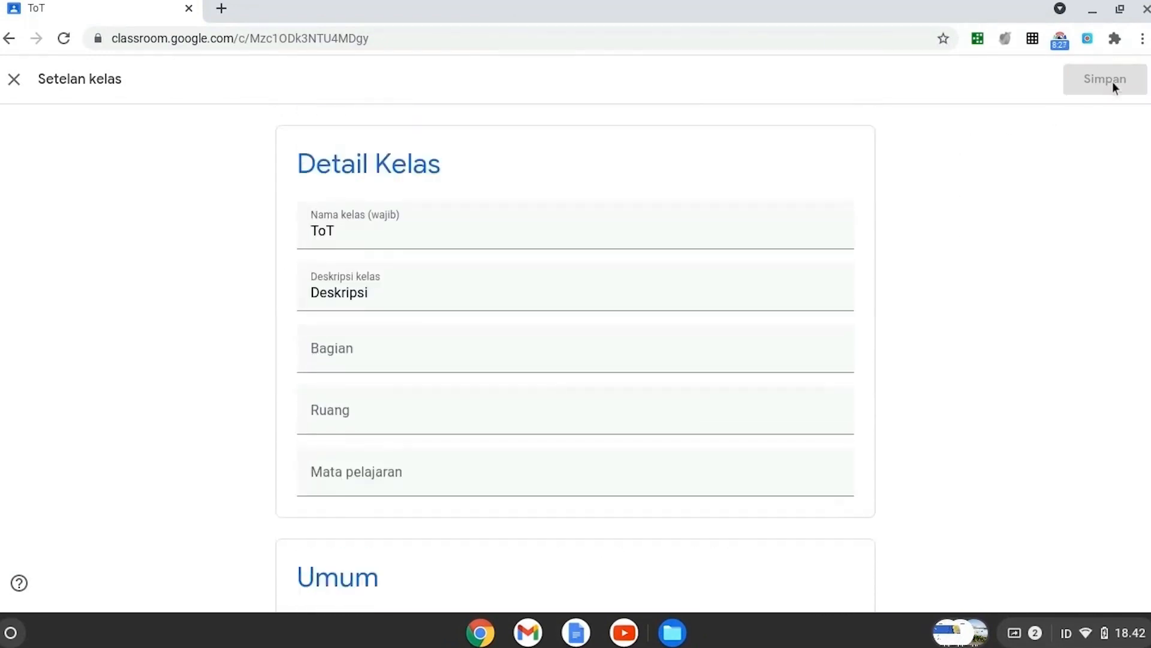
scroll(911, 379, "down", 6)
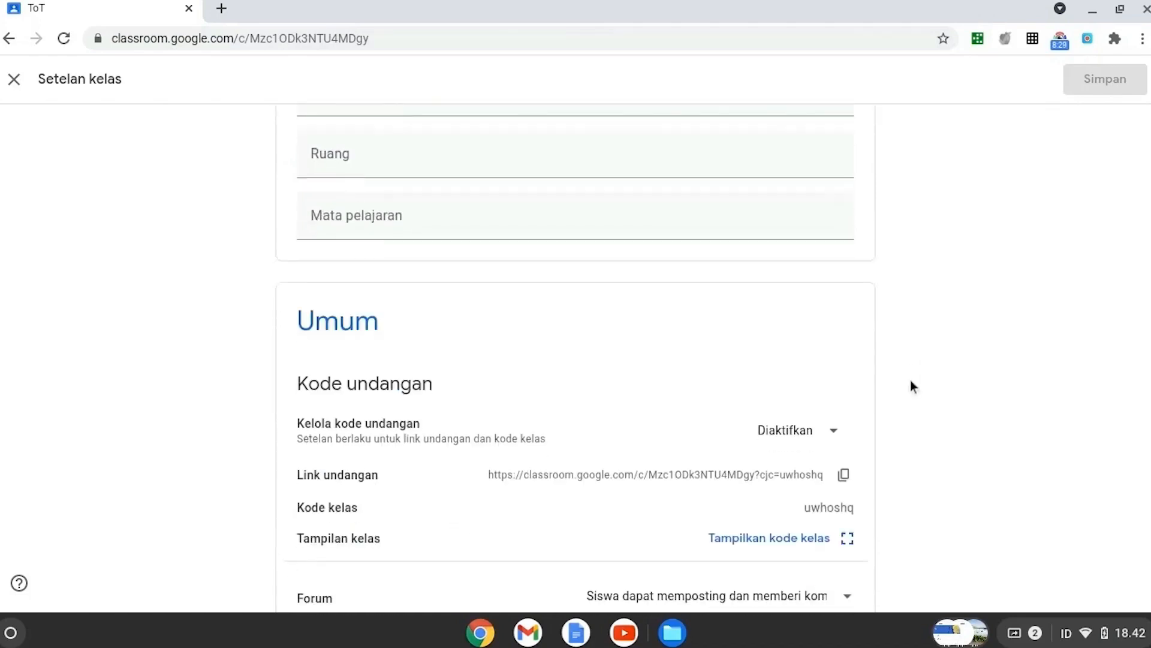
scroll(822, 502, "down", 3)
scroll(822, 502, "down", 2)
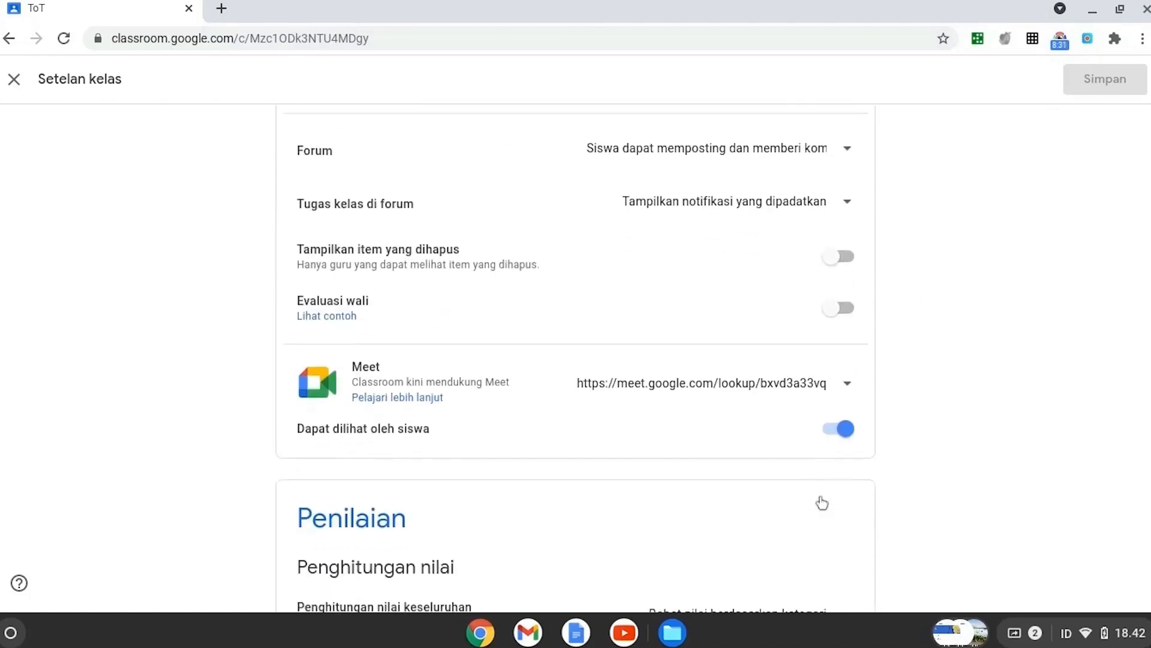
scroll(822, 502, "down", 4)
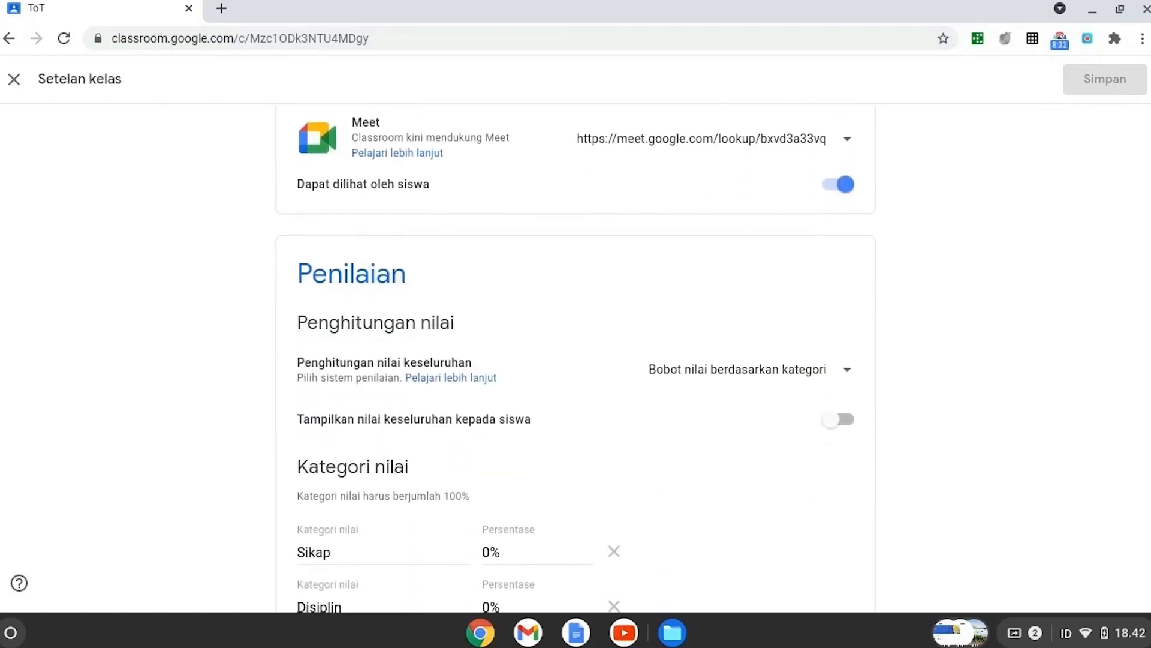
left_click(843, 375)
left_click(758, 340)
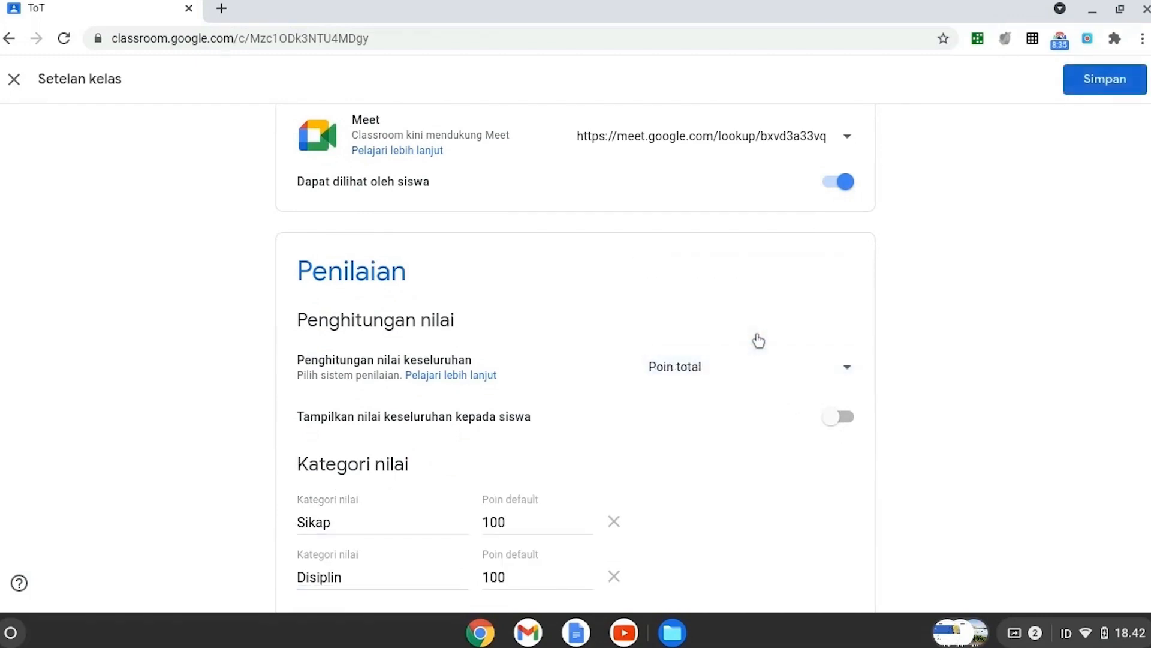
left_click(1110, 85)
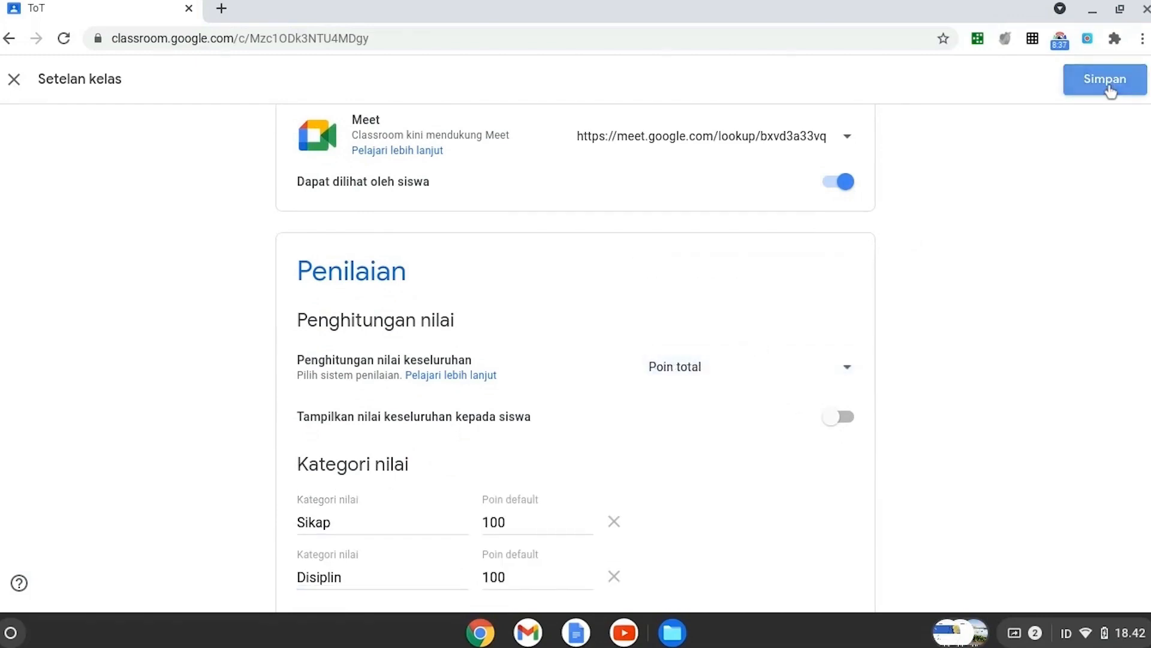